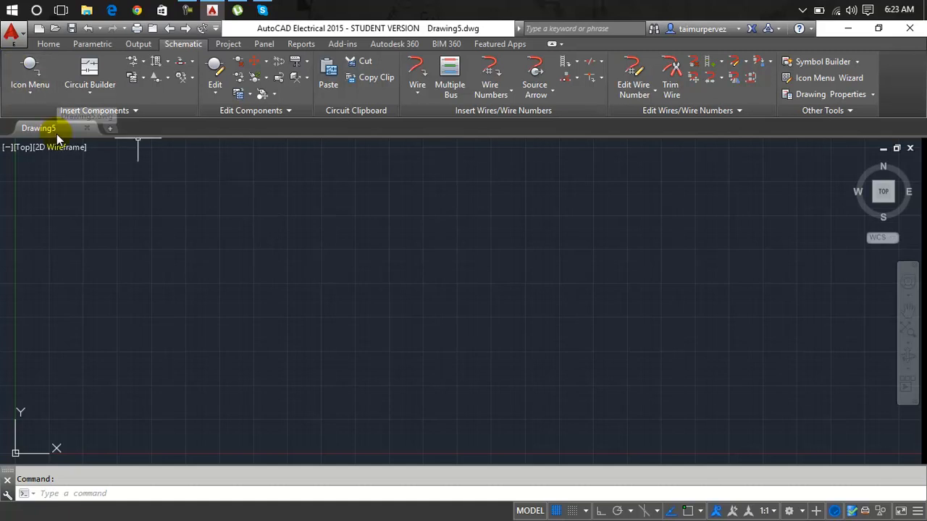
Open the recent drawing demo06 from a new start page.
click(110, 129)
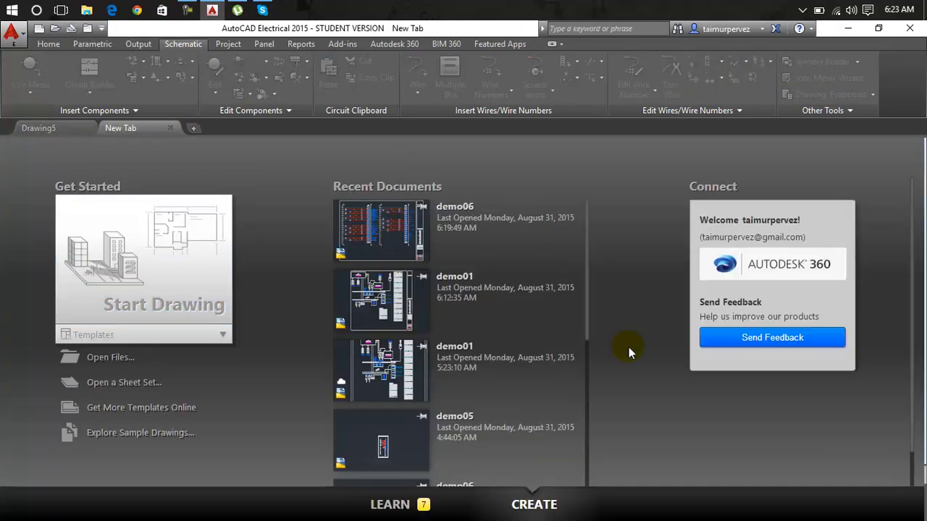
click(399, 224)
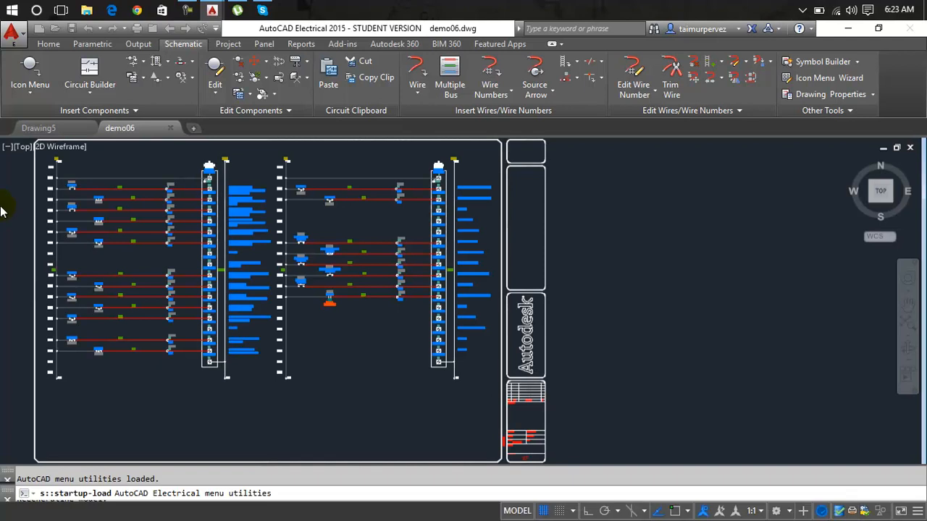
Examine the first PLC input module, PLC602 in rack 00 slot 3, including its header text, input terminals and connected wires.
scroll(81, 165, up, 10)
middle_drag(81, 165, 585, 193)
scroll(408, 225, down, 4)
scroll(409, 226, down, 5)
middle_drag(413, 222, 336, 197)
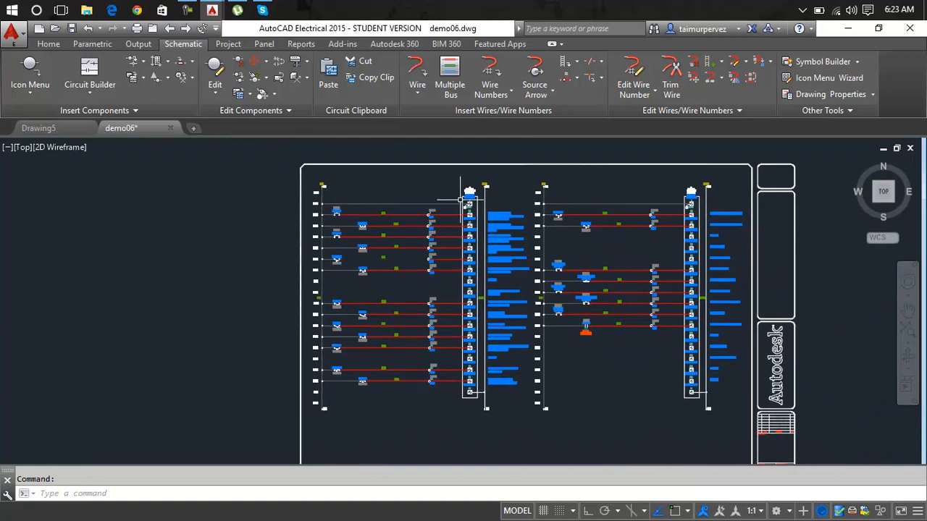
scroll(442, 199, up, 8)
scroll(429, 294, down, 5)
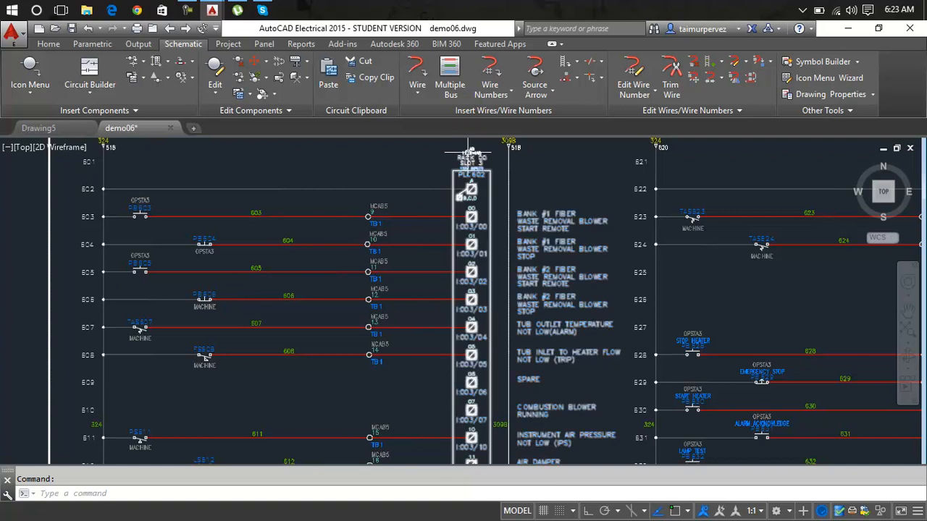
scroll(469, 154, up, 6)
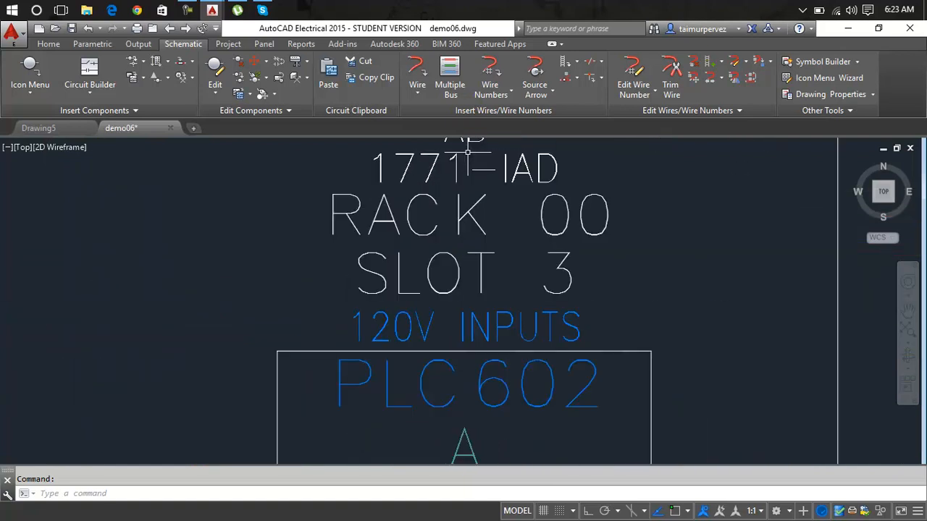
scroll(468, 152, down, 6)
middle_drag(466, 326, 470, 155)
middle_drag(469, 380, 492, 127)
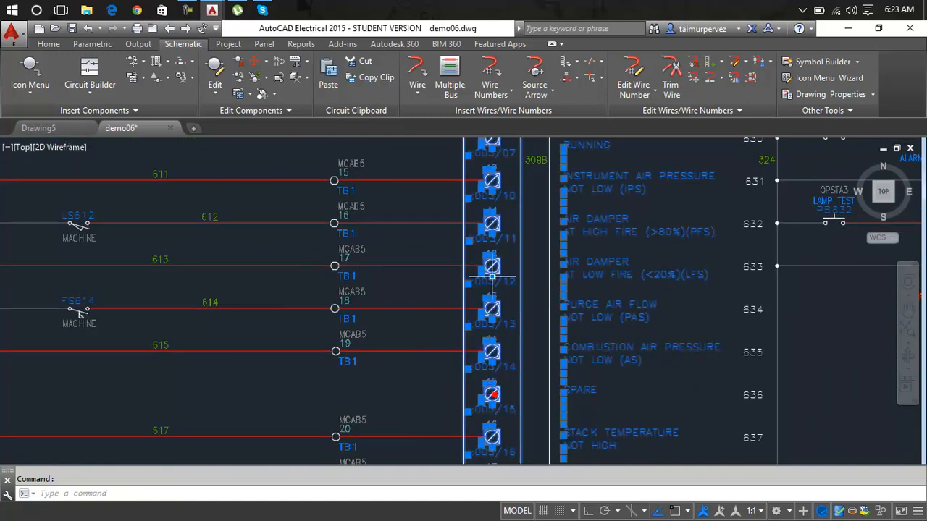
scroll(489, 323, down, 6)
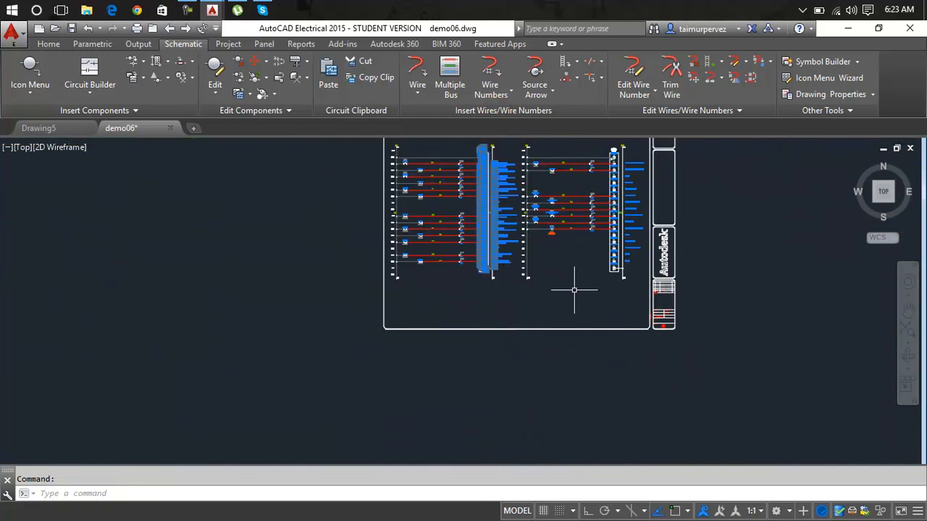
key(Escape)
Examine the second PLC input module, PLC622 in slot 4, with its header text, terminals and wiring.
scroll(619, 152, up, 6)
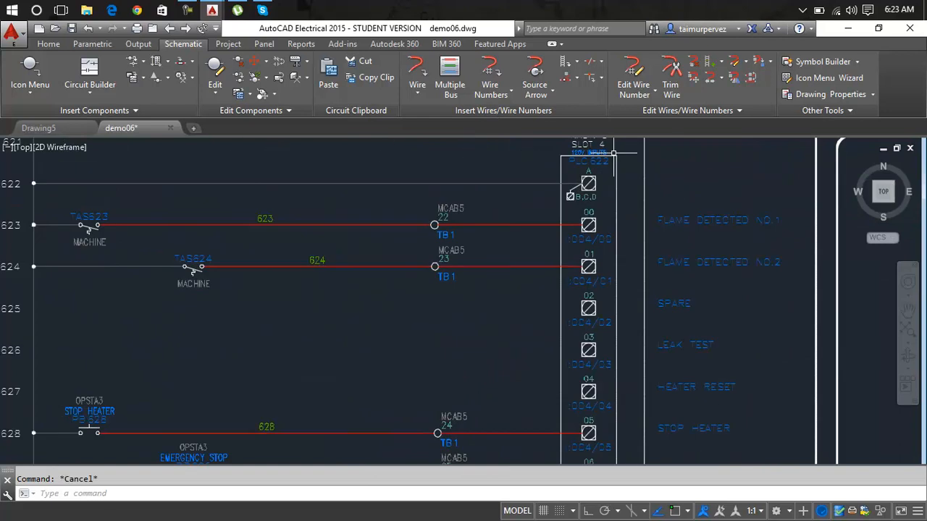
scroll(613, 152, up, 5)
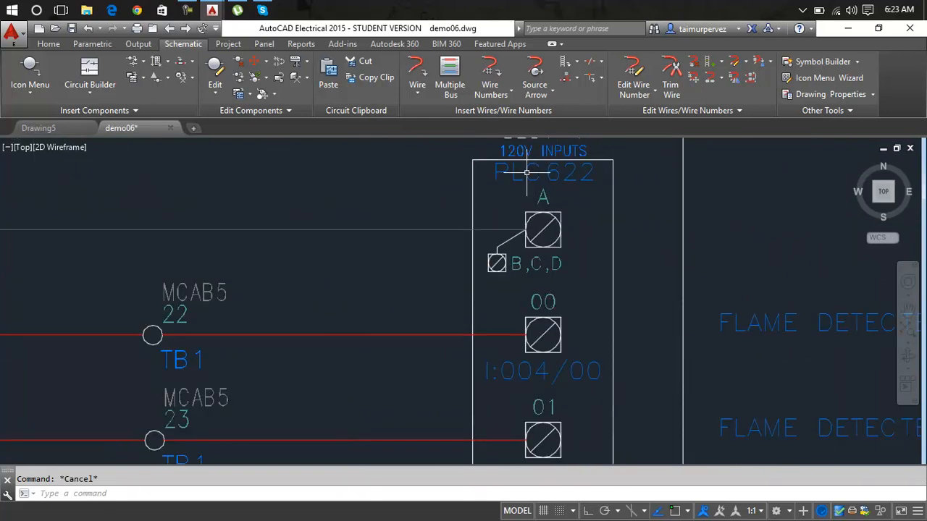
scroll(645, 176, down, 10)
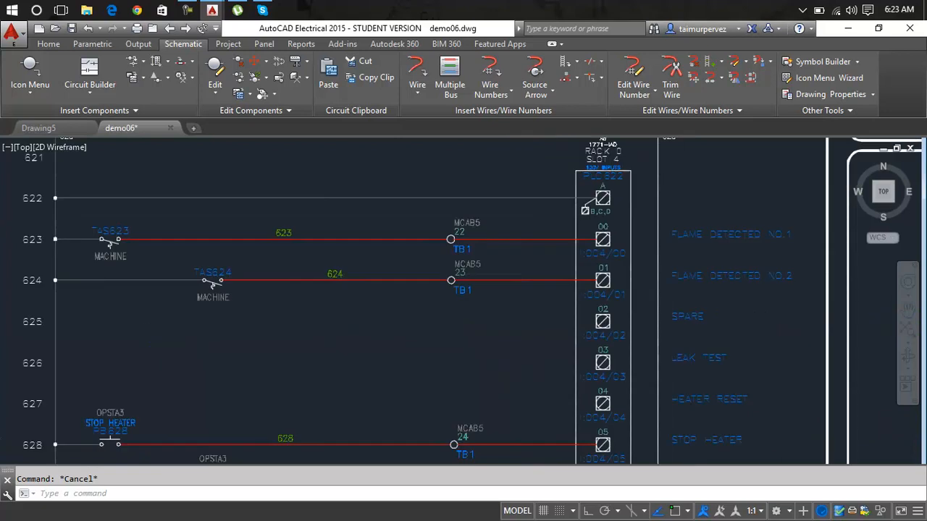
click(490, 157)
key(Escape)
scroll(306, 185, down, 3)
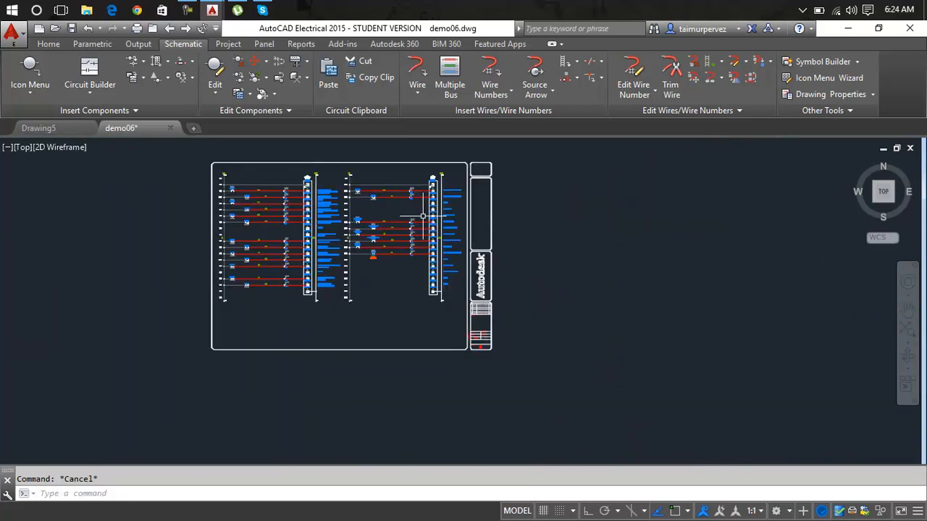
scroll(424, 207, up, 8)
scroll(424, 212, down, 8)
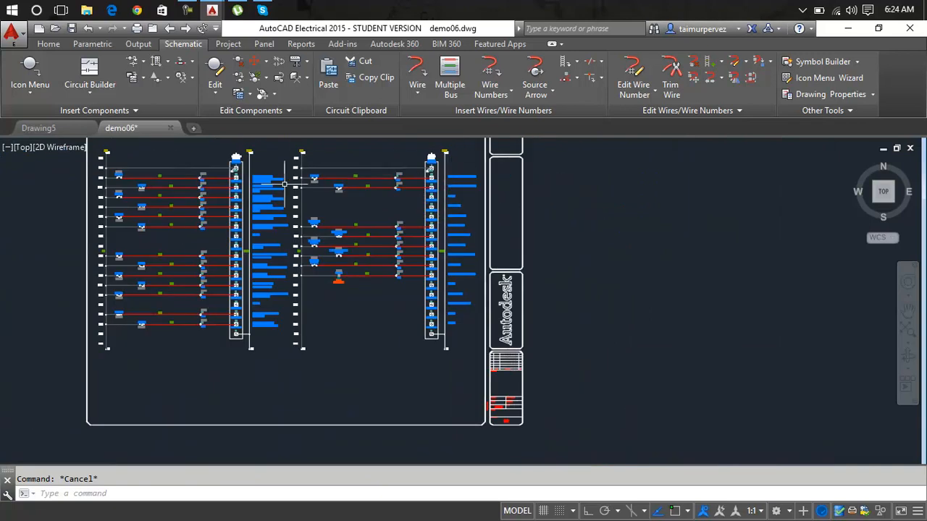
scroll(303, 177, up, 8)
scroll(282, 167, down, 9)
mouse_move(279, 168)
middle_down()
mouse_move(343, 180)
mouse_move(384, 210)
middle_up()
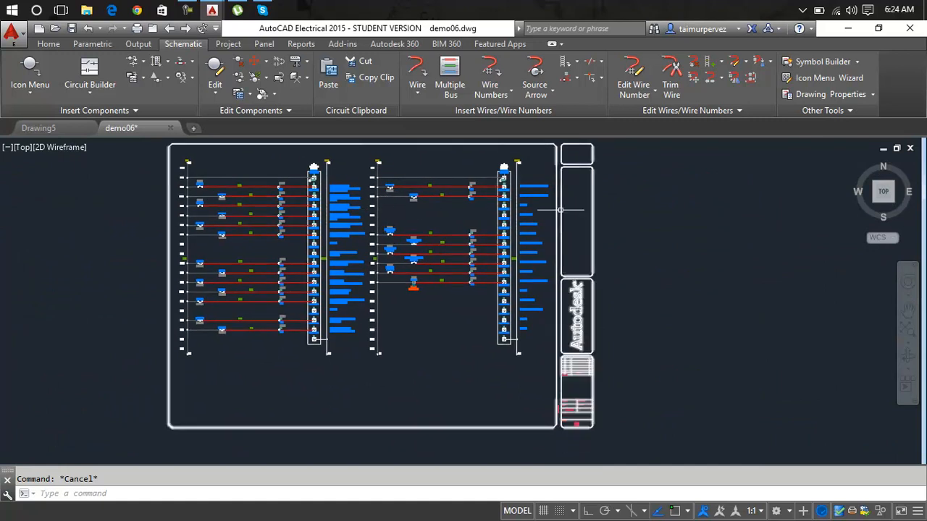
Examine the description texts beside the two PLC modules, especially the Bank #1 Fiber waste removal blower entries.
click(544, 168)
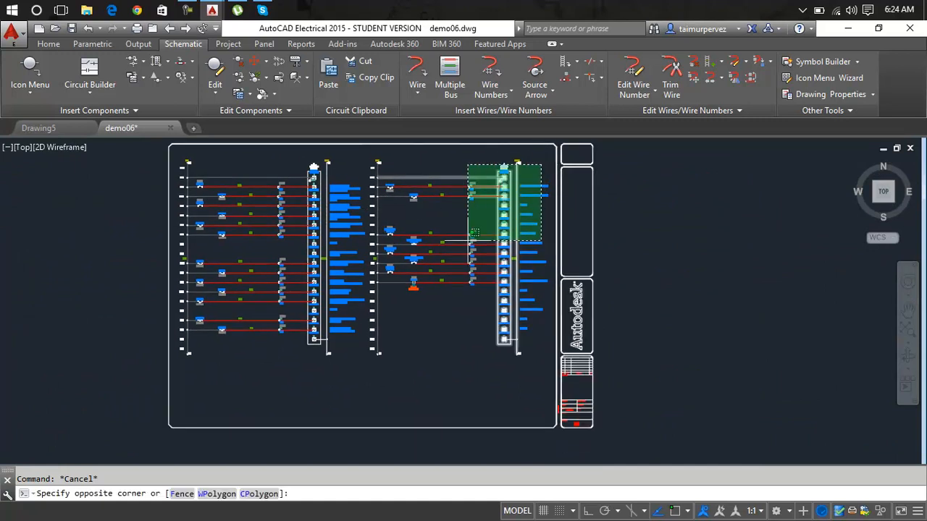
key(Escape)
click(536, 161)
key(Escape)
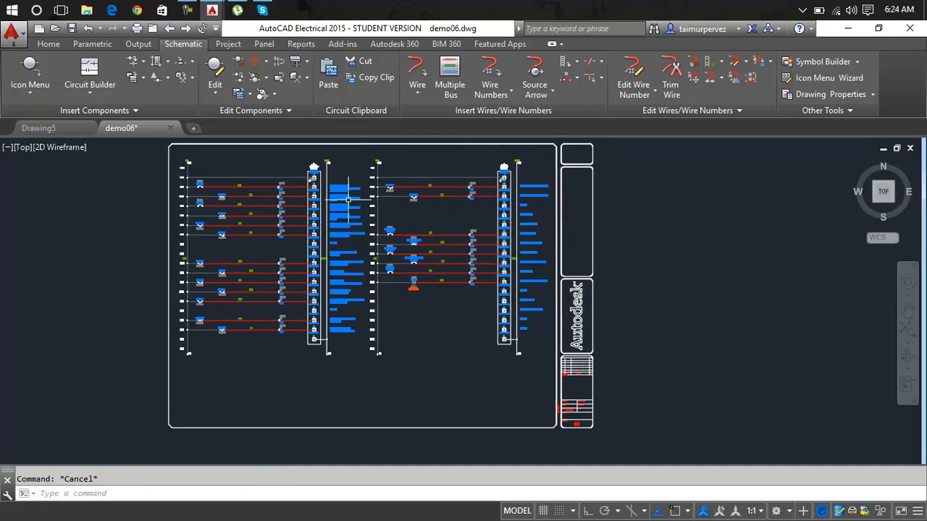
scroll(334, 190, up, 5)
scroll(335, 190, up, 3)
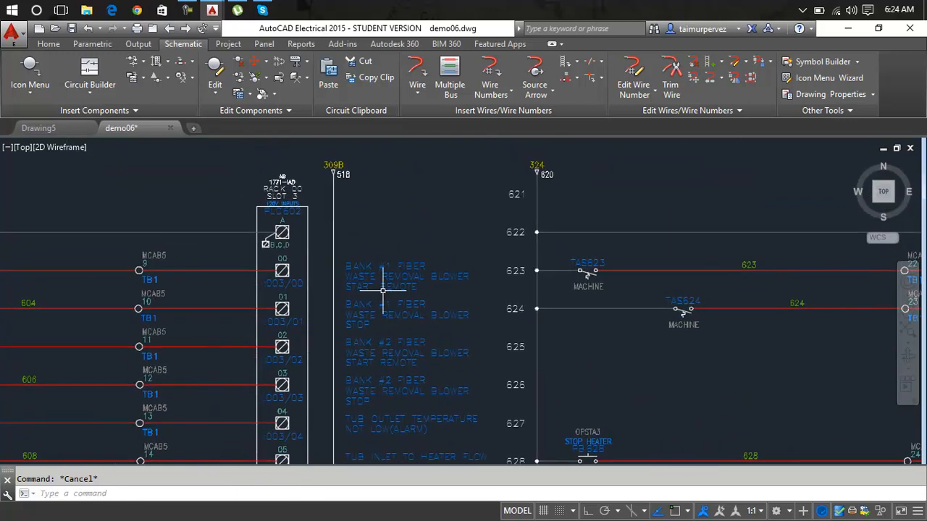
scroll(376, 286, up, 4)
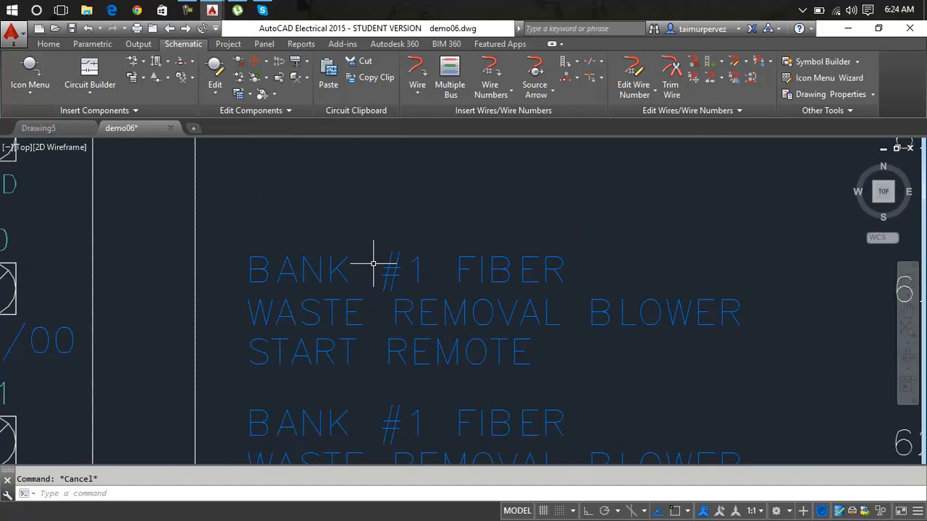
scroll(413, 227, down, 3)
click(553, 213)
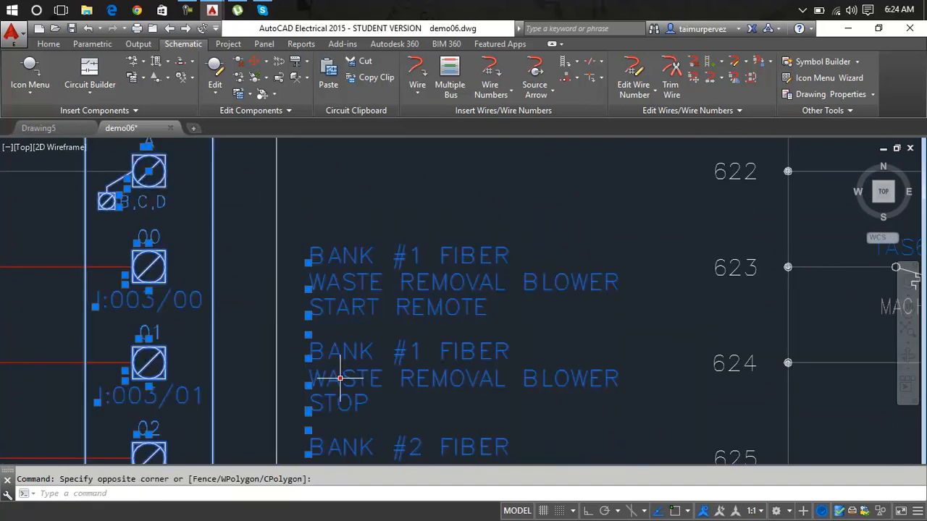
key(Escape)
scroll(420, 217, down, 8)
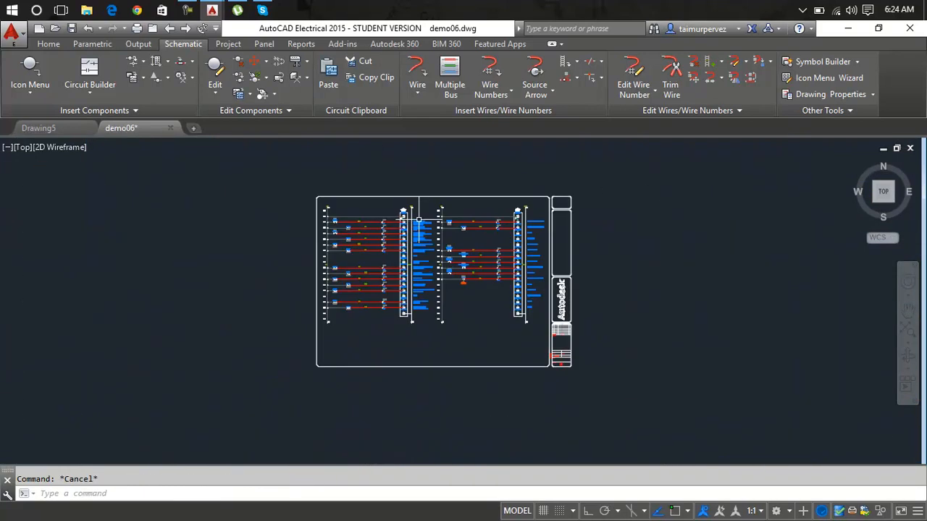
Erase the entire contents of the demo06 drawing, including both PLC modules, the wiring and the title block.
click(683, 151)
click(209, 426)
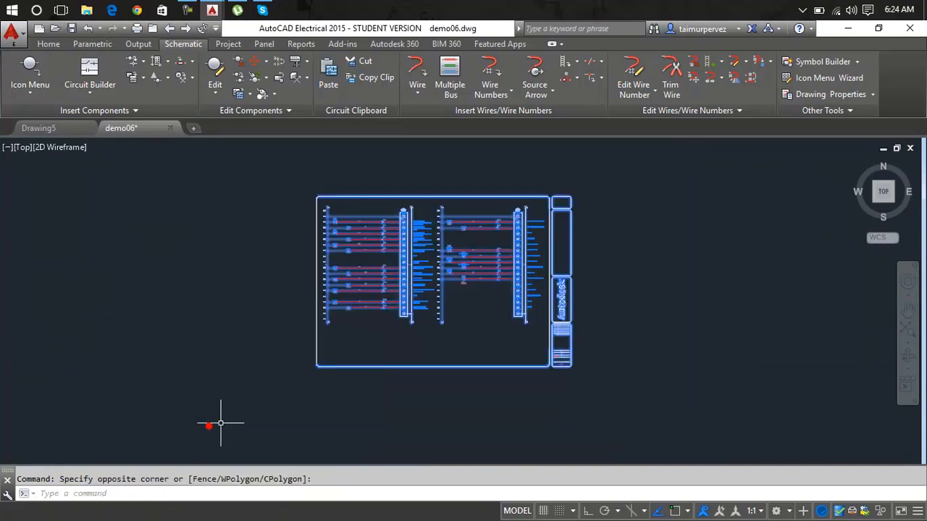
key(Delete)
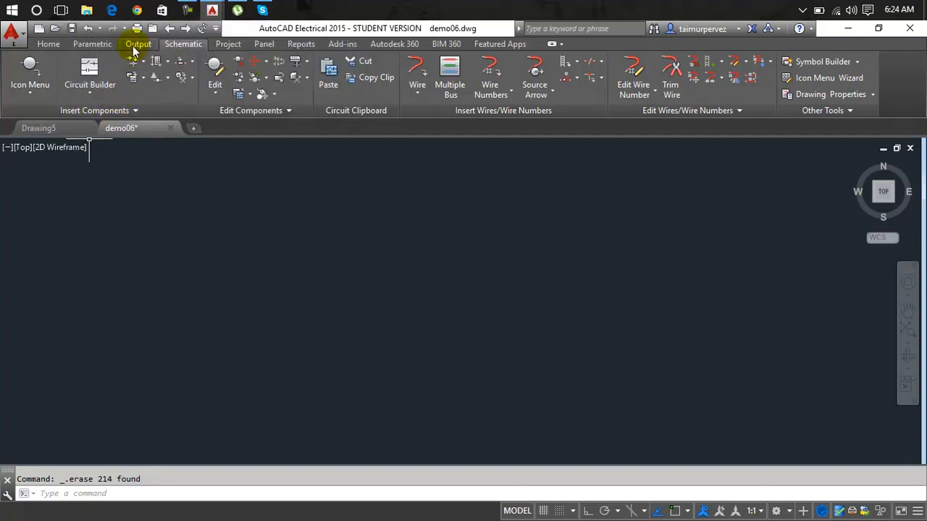
Start the Insert Connector command to define a new parametric connector.
click(167, 77)
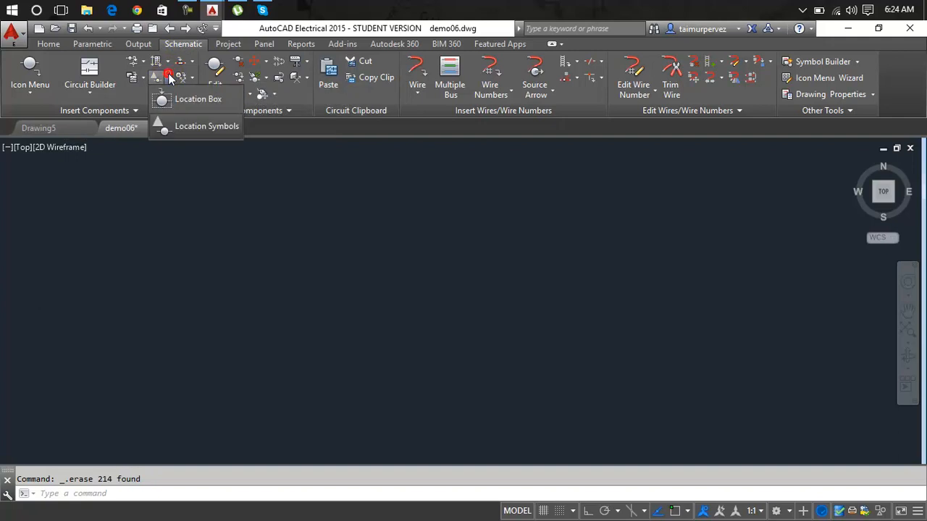
click(196, 62)
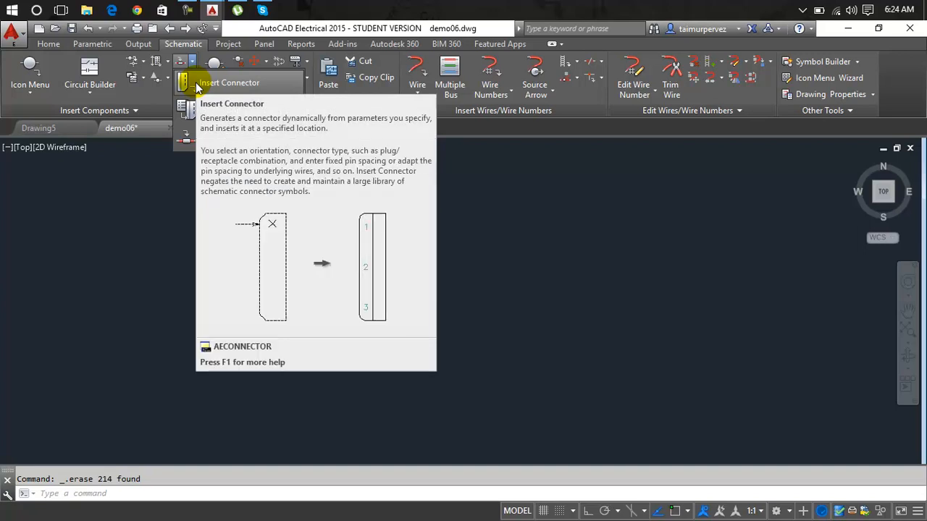
click(197, 84)
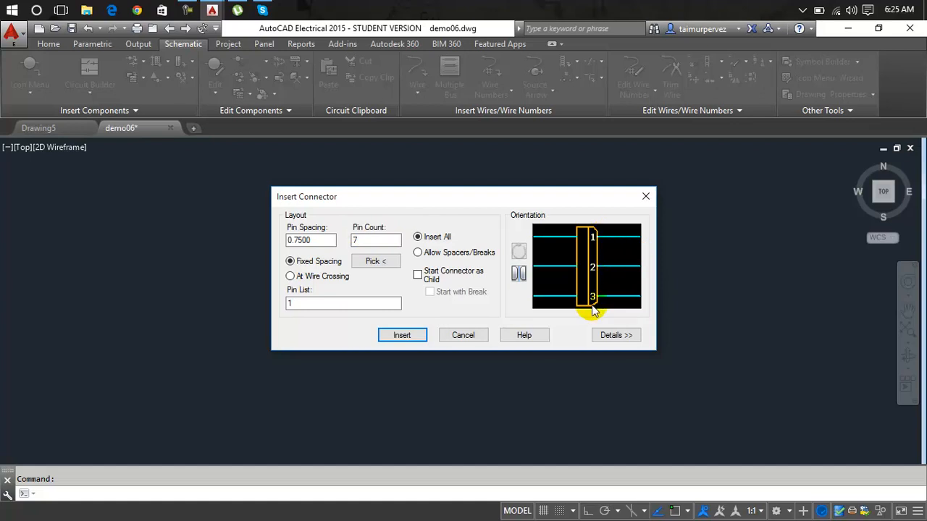
Try the flipped orientation and the Allow Spacers/Breaks, Start Connector as Child and Start with Break options, returning to Insert All.
double_click(363, 239)
click(520, 273)
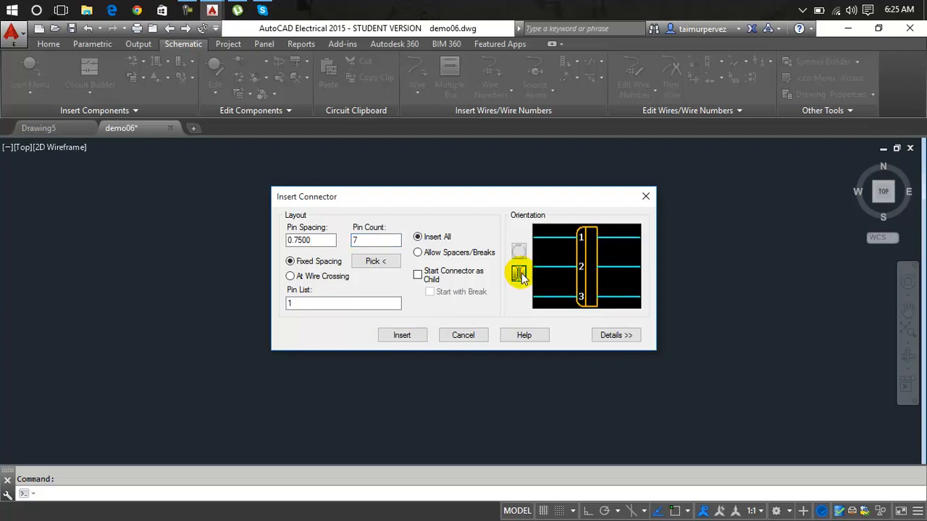
click(520, 273)
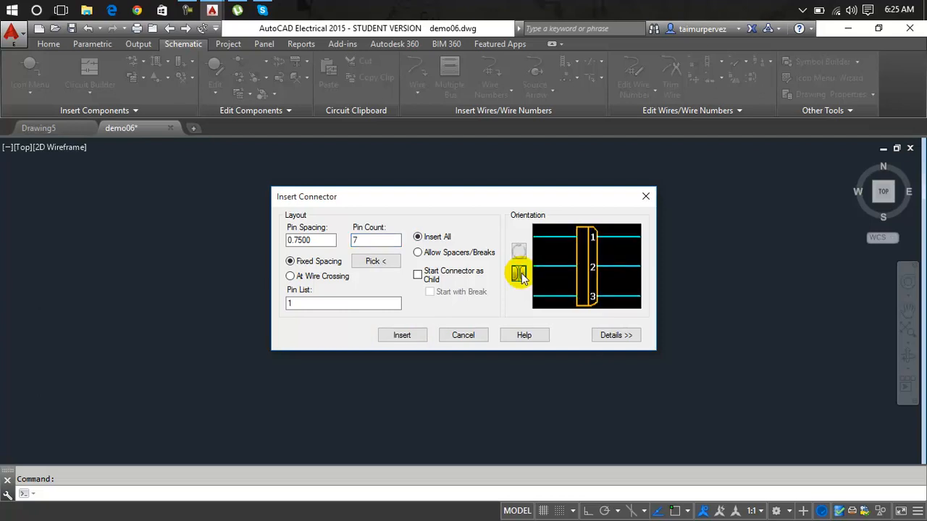
click(486, 257)
click(426, 281)
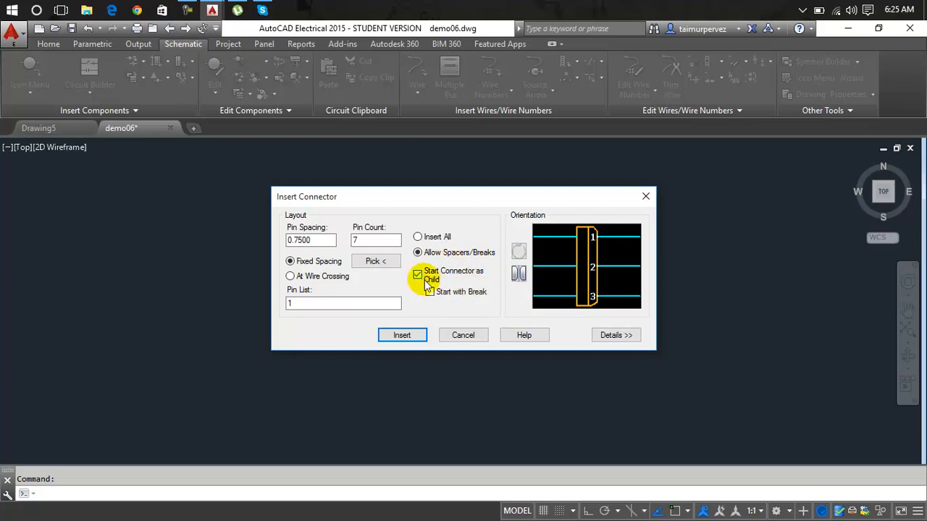
click(430, 292)
click(429, 291)
click(423, 273)
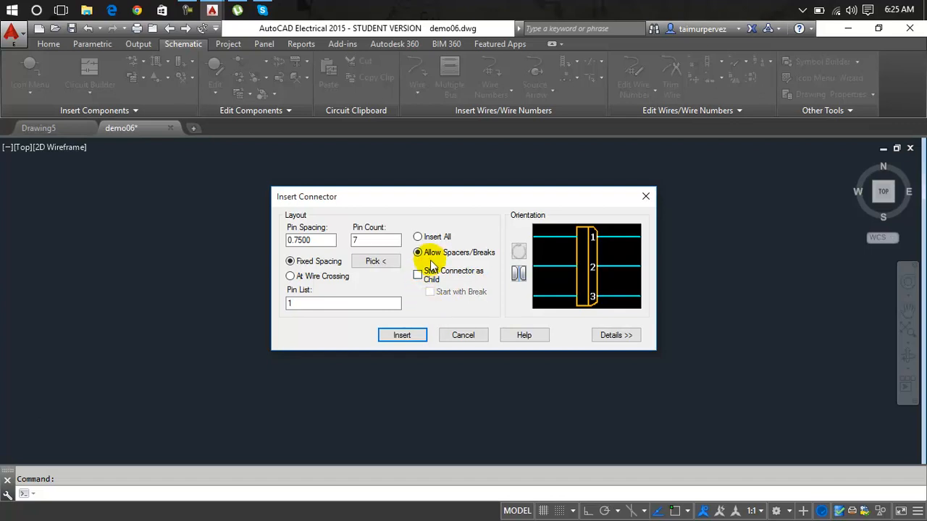
click(420, 237)
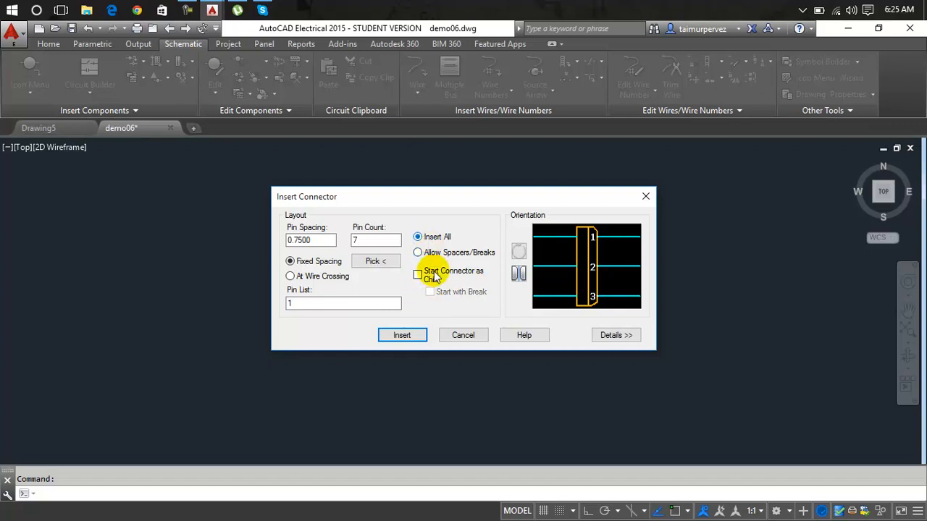
Insert the 7-pin connector with 0.7500 fixed spacing and pin list starting at 1 into the empty drawing.
click(403, 335)
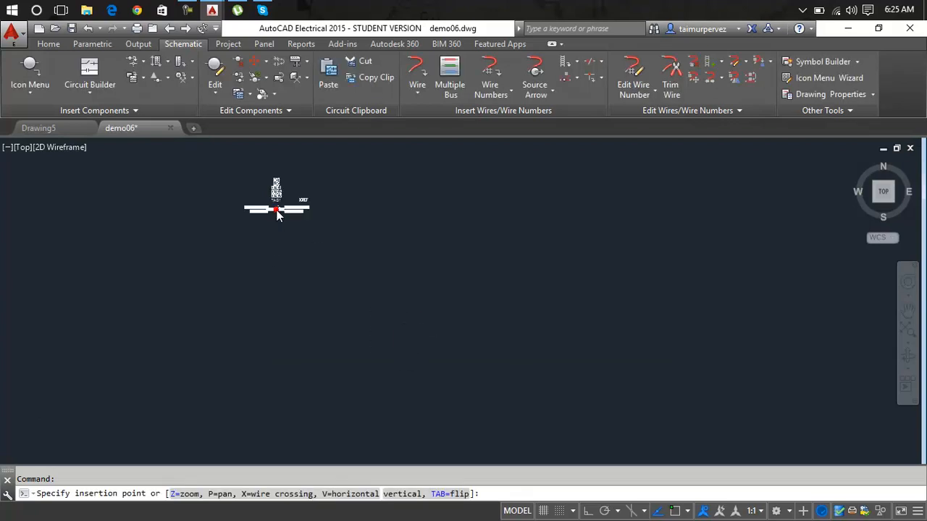
click(277, 211)
scroll(263, 196, up, 6)
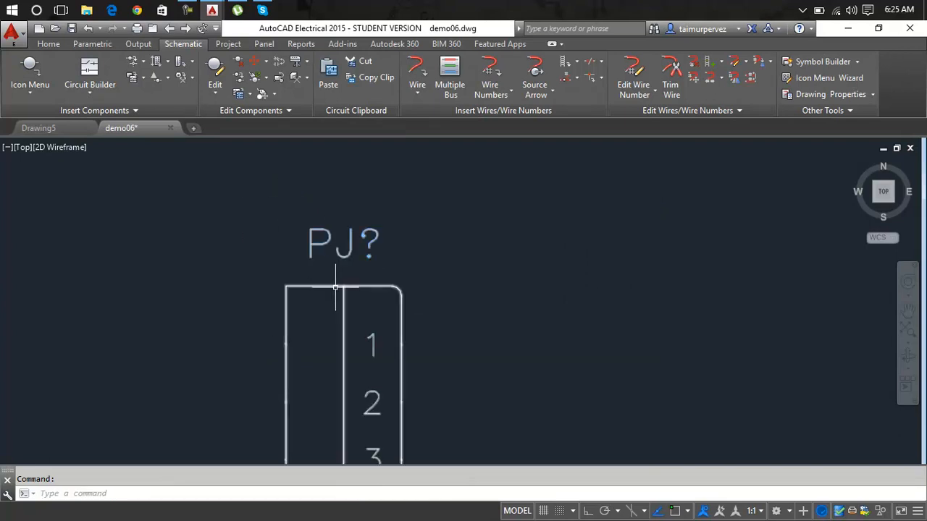
scroll(376, 353, down, 5)
middle_drag(376, 352, 370, 266)
middle_drag(379, 322, 201, 321)
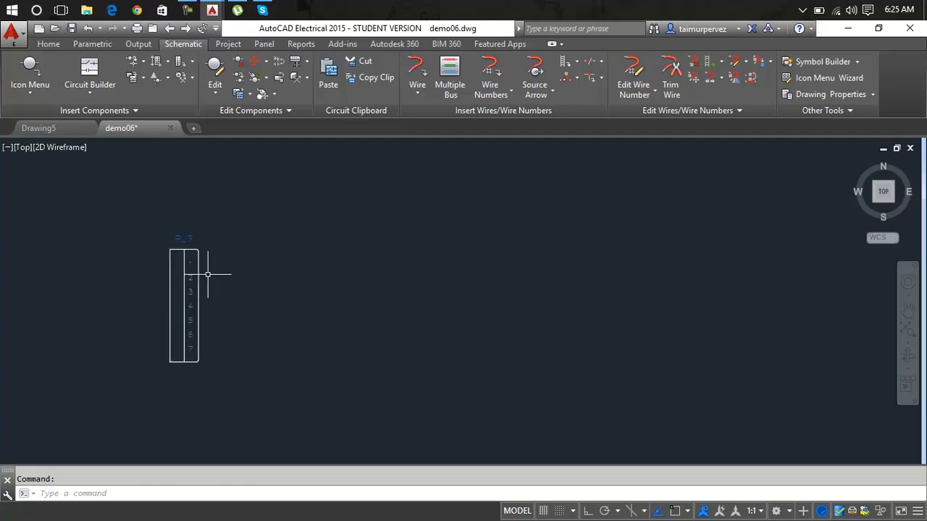
Insert a second connector beside the first with 5 pins, 0.7500 fixed spacing, pin list starting at 7 and Allow Spacers/Breaks.
click(195, 63)
click(202, 87)
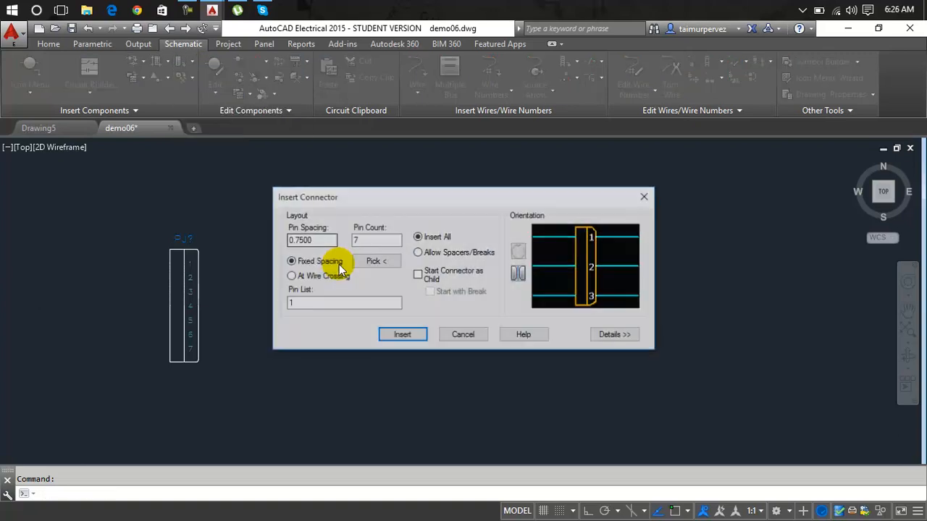
drag(308, 301, 276, 301)
text(7)
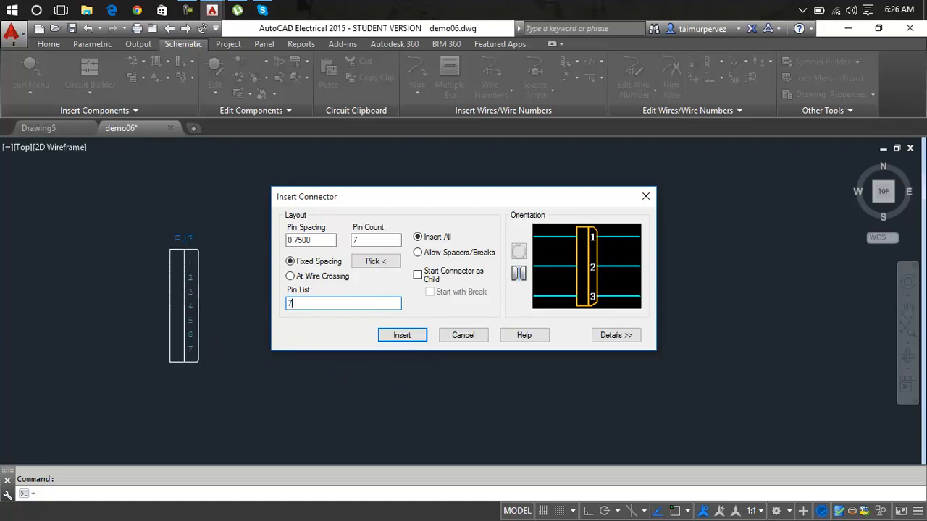
double_click(374, 239)
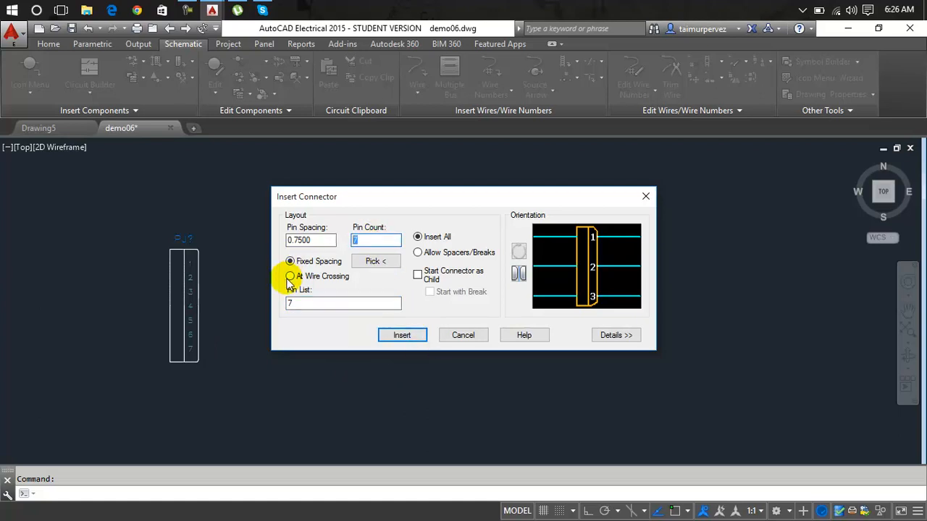
text(5)
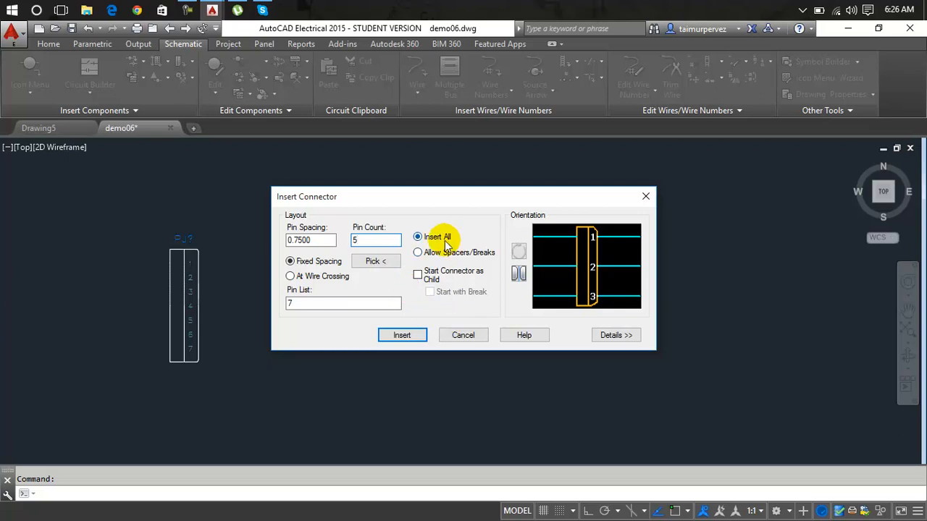
click(413, 334)
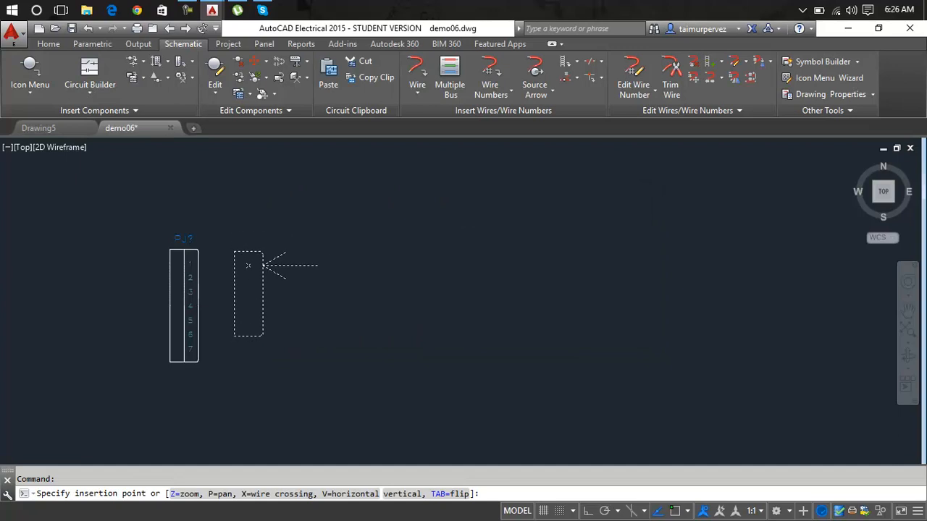
click(261, 281)
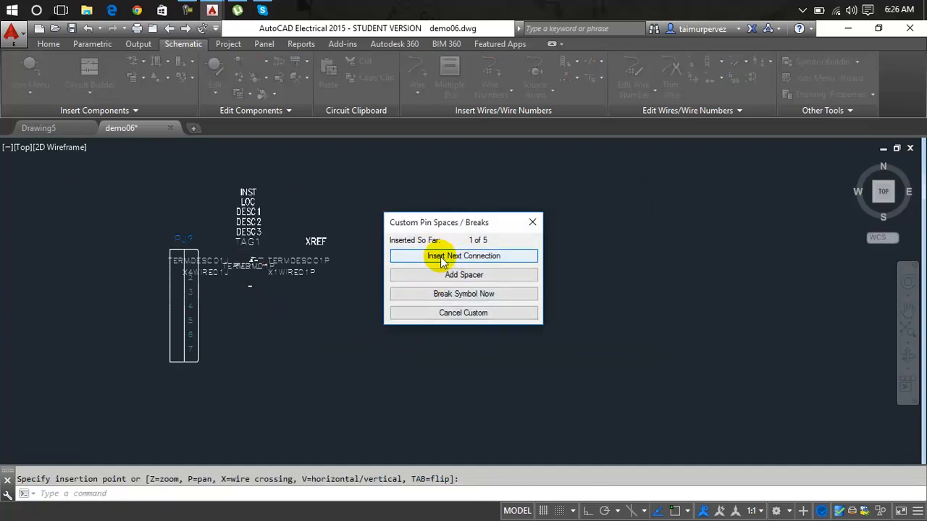
Insert the second connector's next two connections, add three spacers and break the symbol there.
click(478, 257)
click(478, 257)
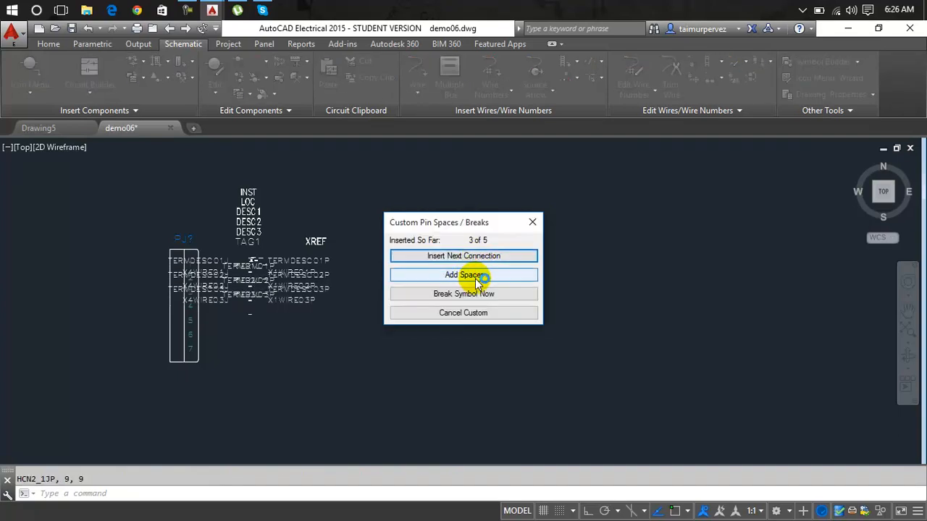
click(478, 281)
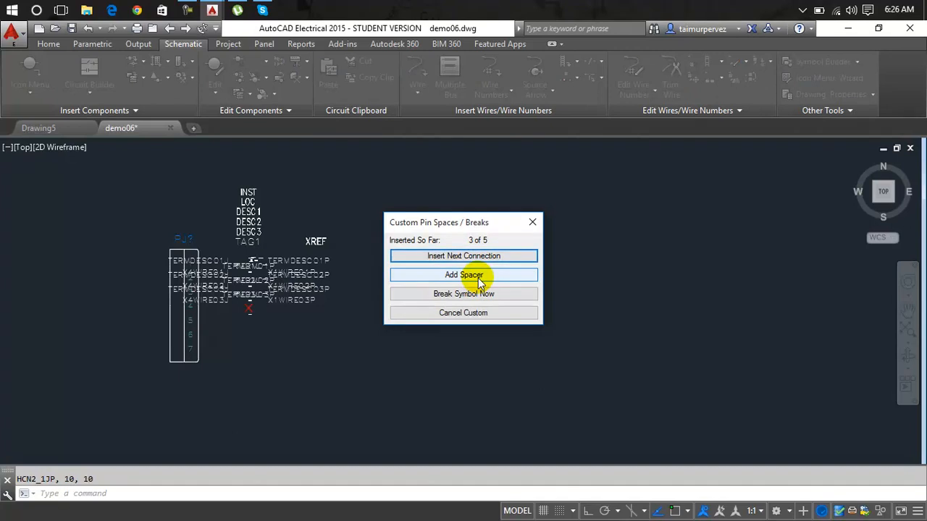
click(478, 279)
click(472, 279)
click(472, 294)
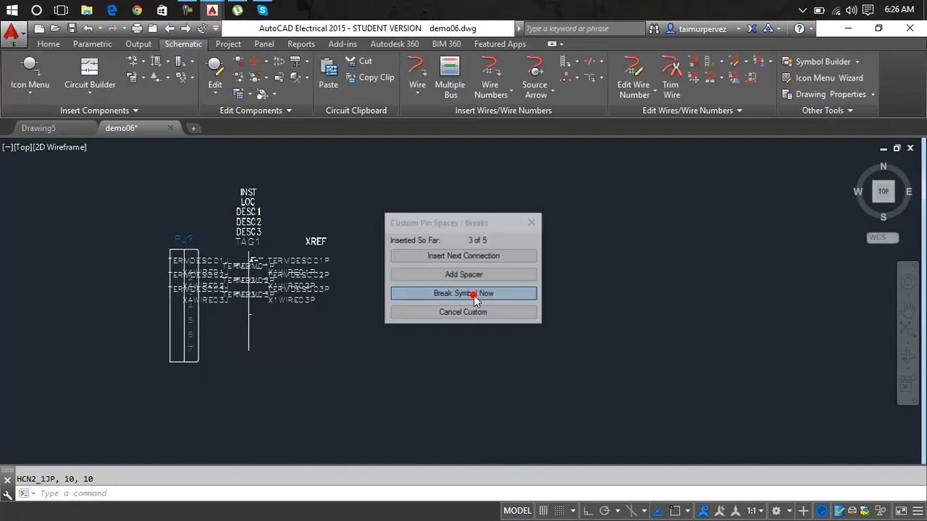
Place the continued connector section directly below the break with 0.7500 fixed spacing, break it after pin 10 and cancel the remaining placement.
scroll(248, 248, up, 5)
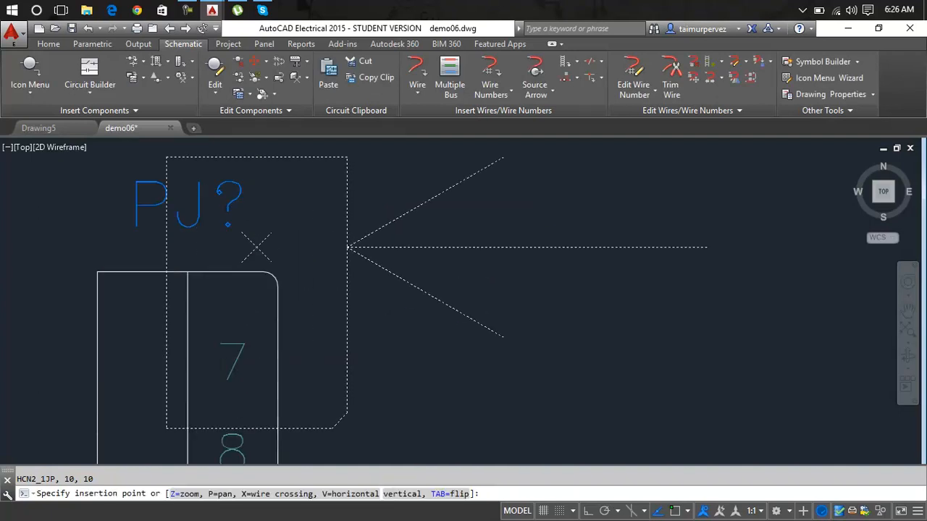
scroll(249, 330, down, 5)
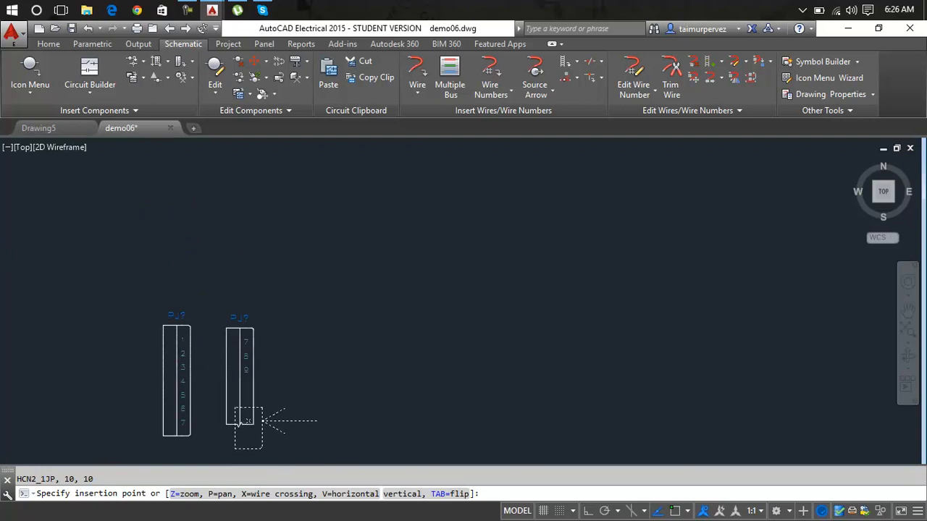
middle_drag(305, 309, 406, 201)
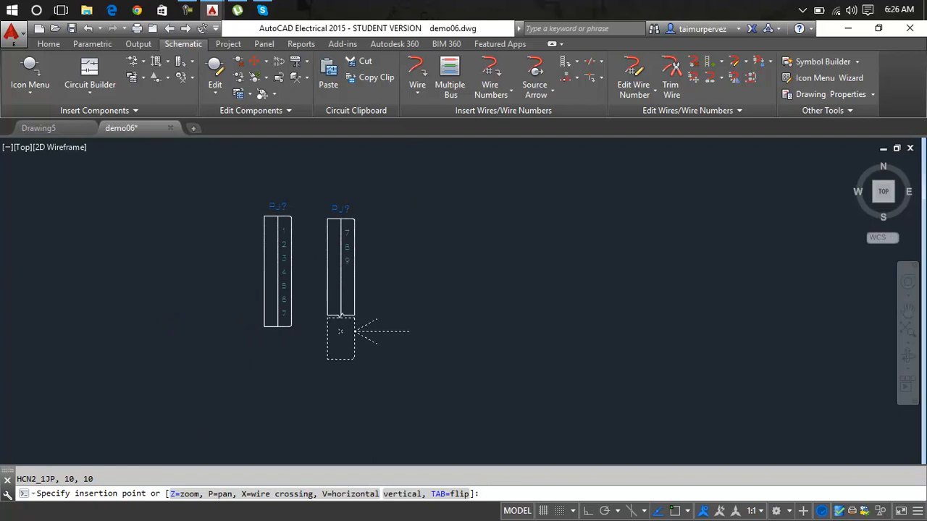
click(341, 334)
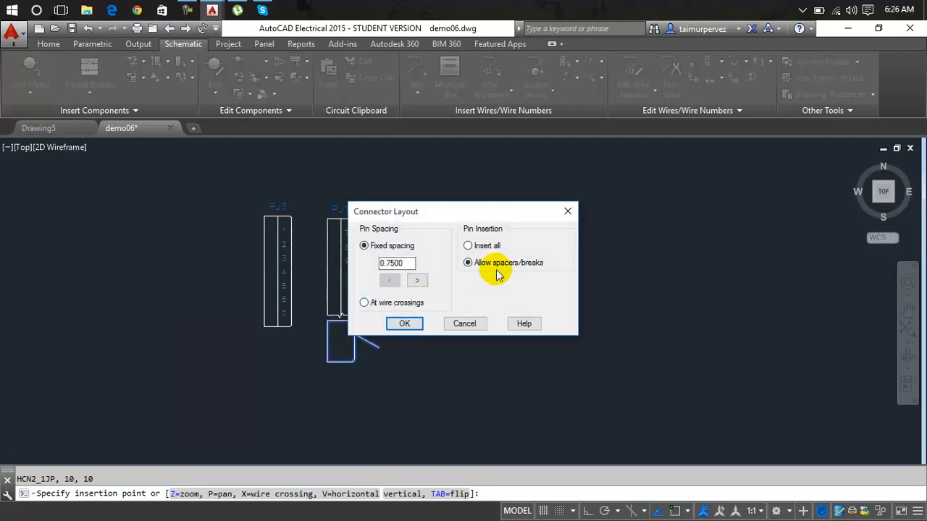
click(417, 323)
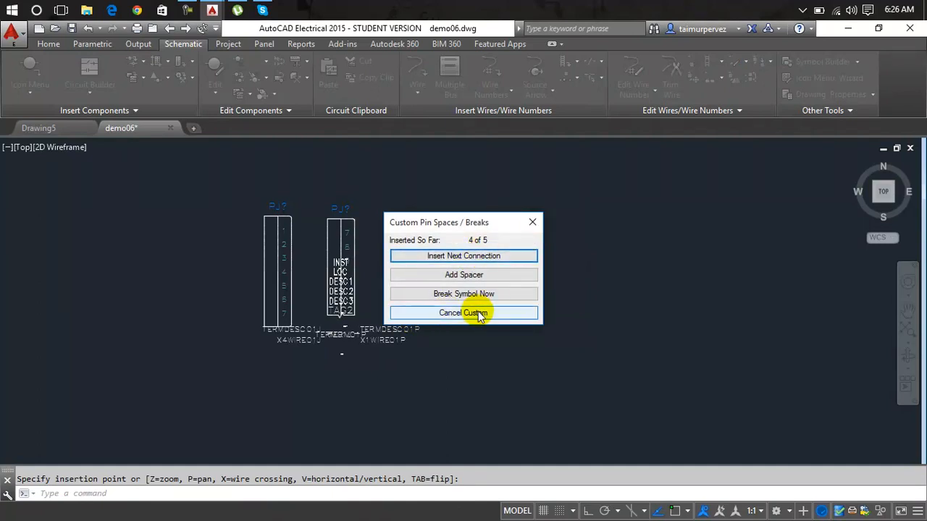
click(471, 294)
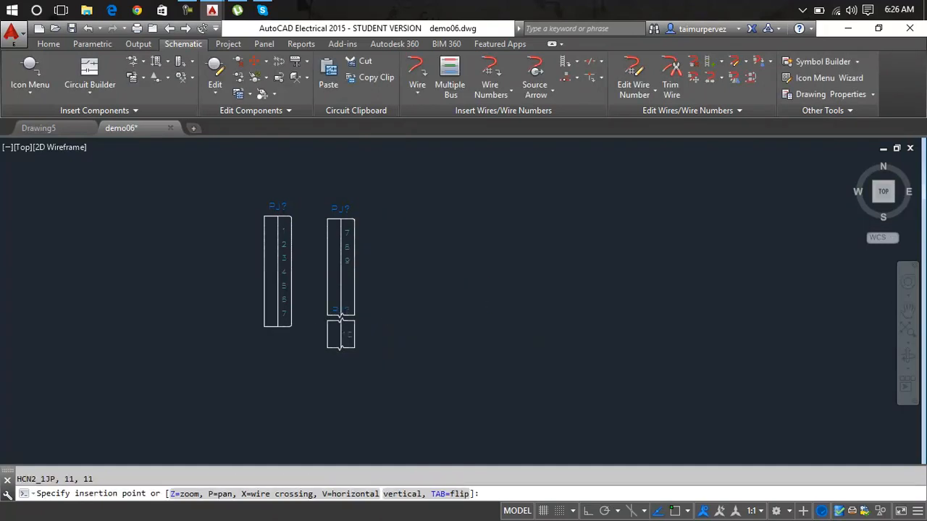
scroll(344, 334, up, 2)
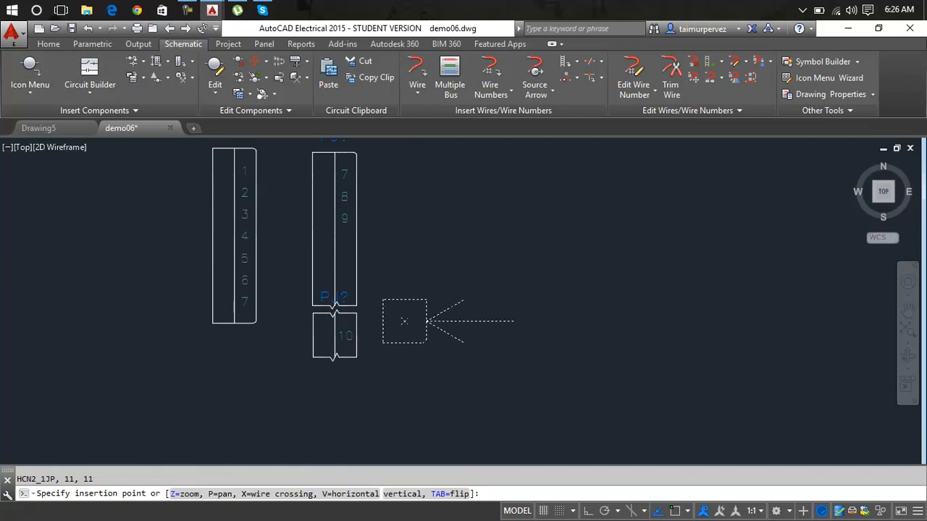
key(Escape)
click(459, 307)
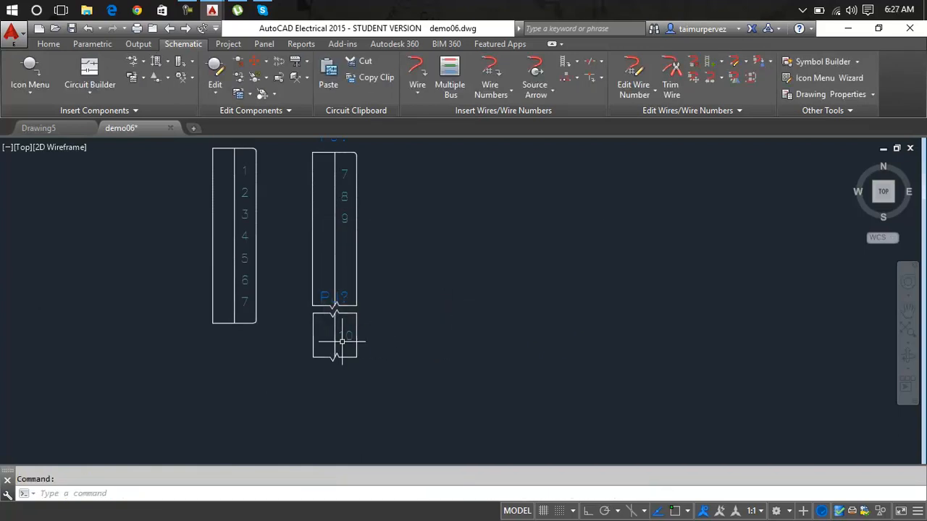
Examine the broken connector's pin numbers, spacer gap and break lines beside the unbroken connector.
scroll(347, 339, up, 3)
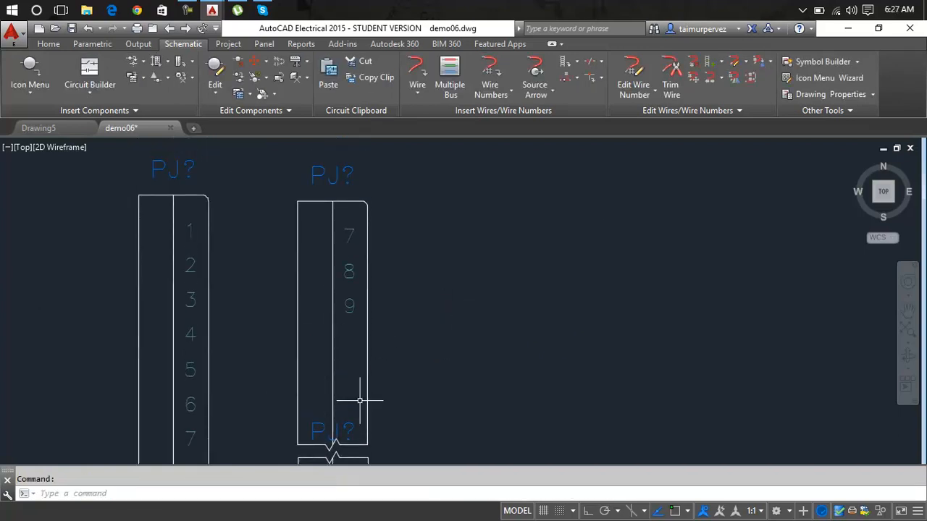
scroll(339, 326, down, 5)
middle_drag(341, 346, 254, 264)
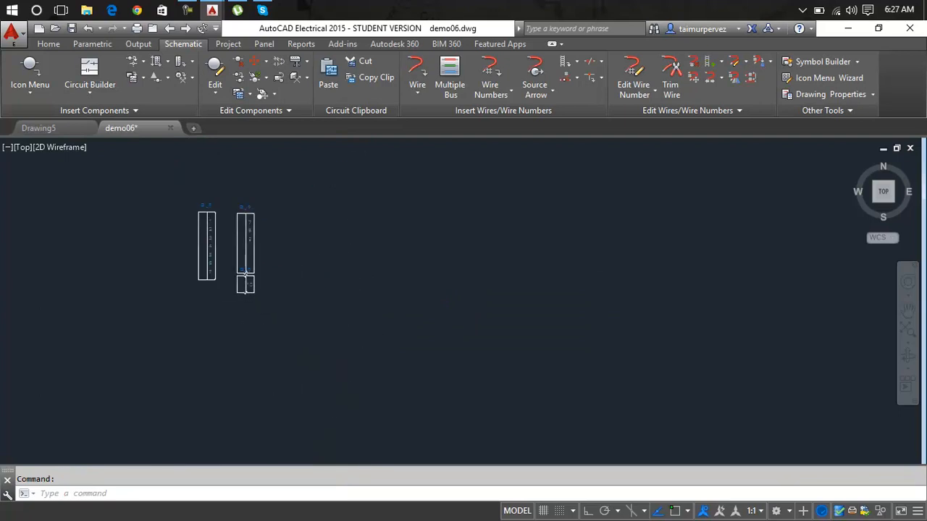
scroll(242, 272, up, 5)
scroll(272, 215, down, 4)
middle_drag(272, 215, 310, 409)
middle_drag(302, 271, 309, 154)
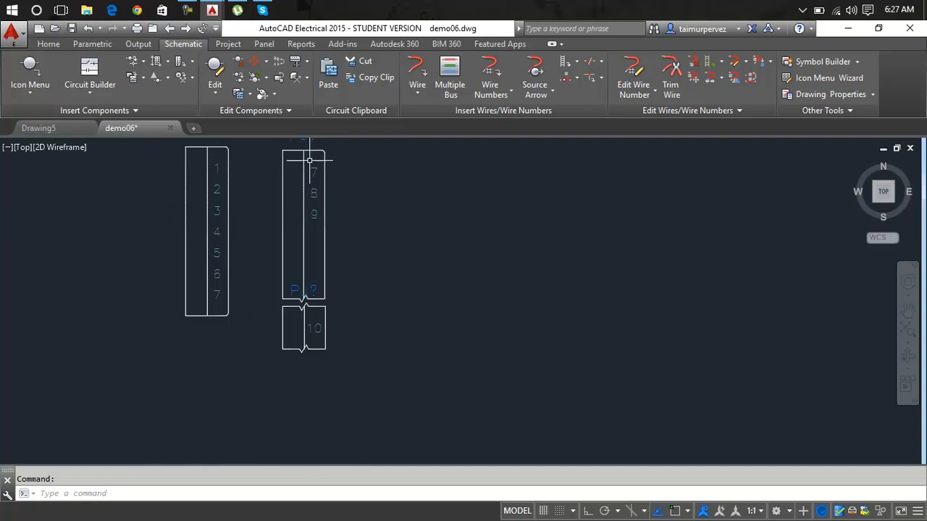
scroll(301, 307, up, 5)
scroll(307, 360, down, 5)
middle_drag(310, 359, 238, 358)
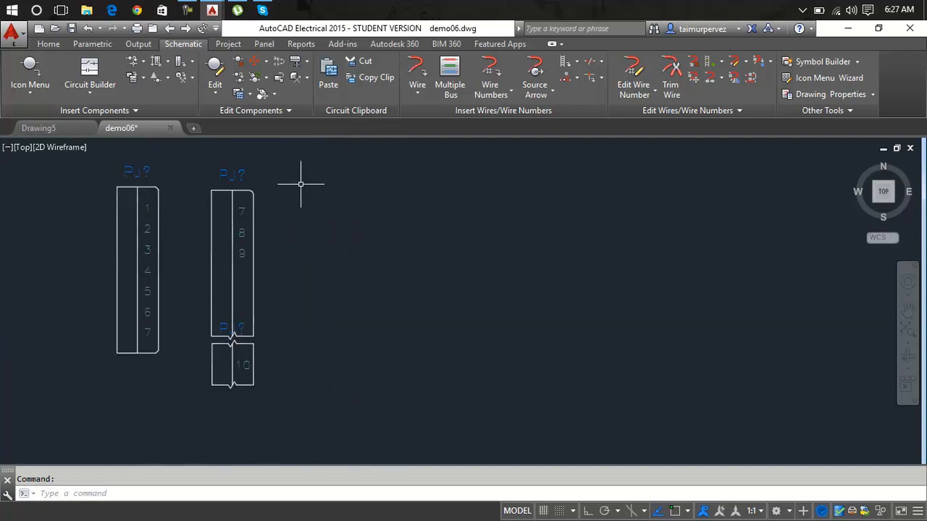
Start a new module discarding the broken one's remainder, and place a 5-pin connector starting at pin 7 as a child.
click(192, 65)
click(206, 83)
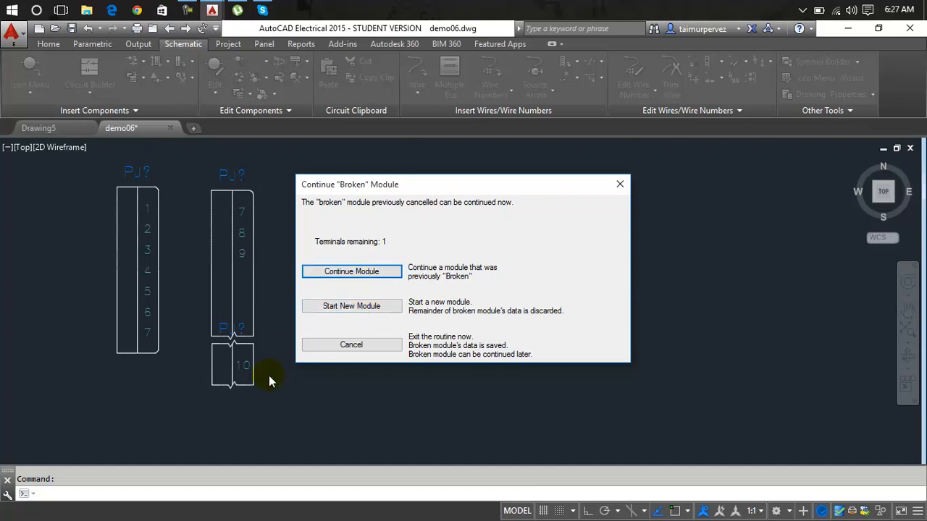
click(367, 309)
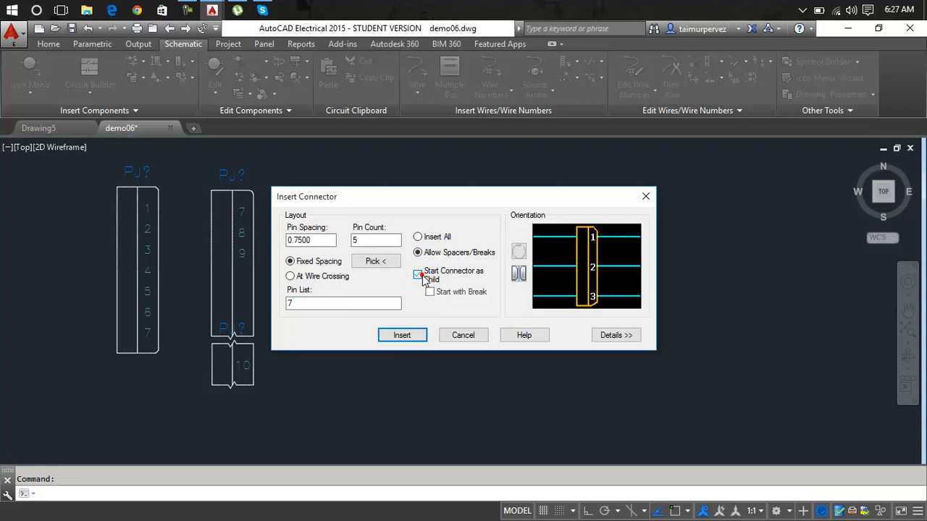
click(420, 276)
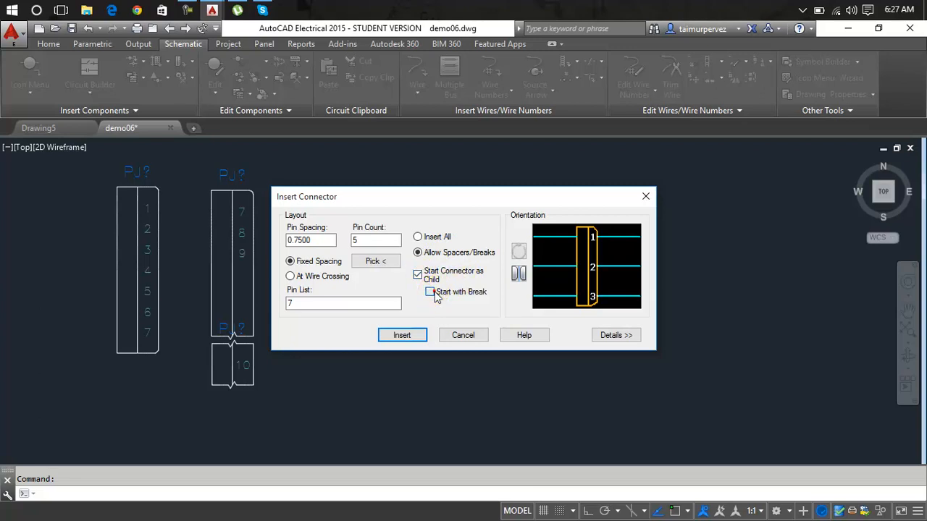
click(403, 335)
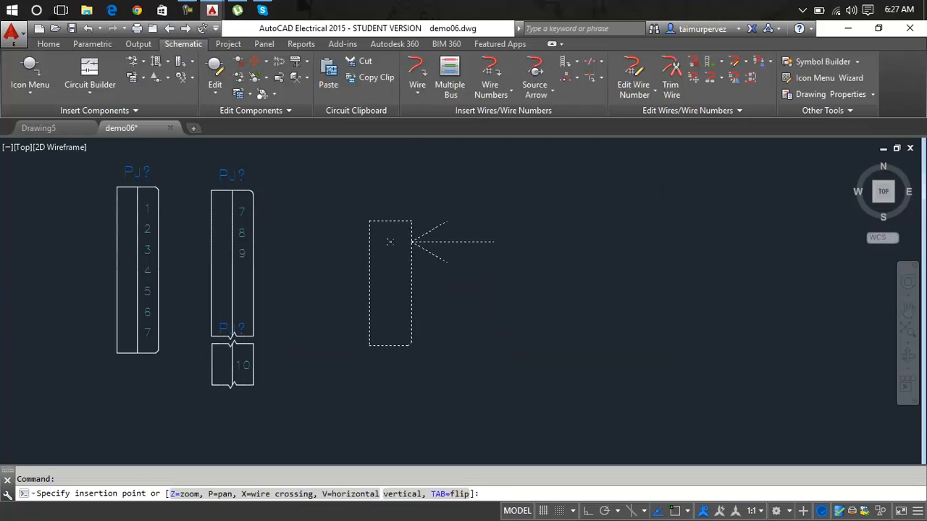
click(355, 210)
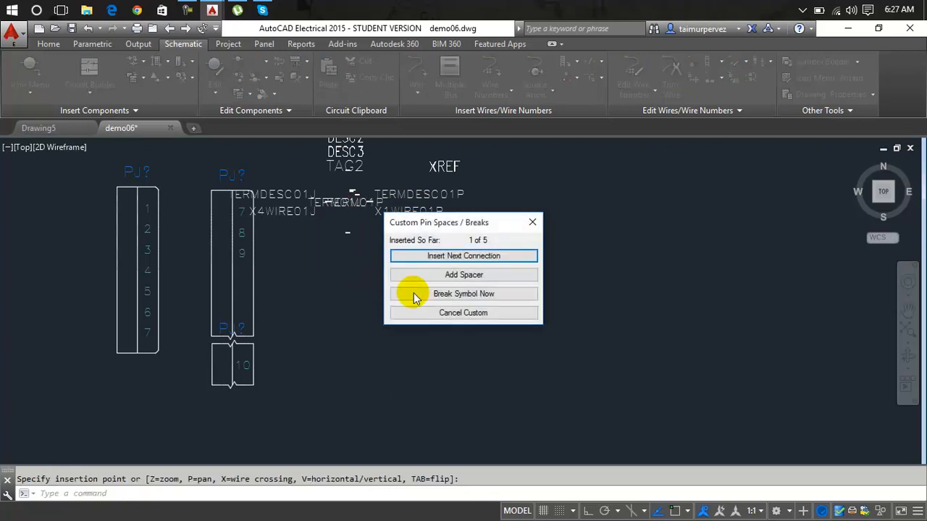
Break the child connector after its first pin and cancel the placement of the remaining pins.
click(463, 295)
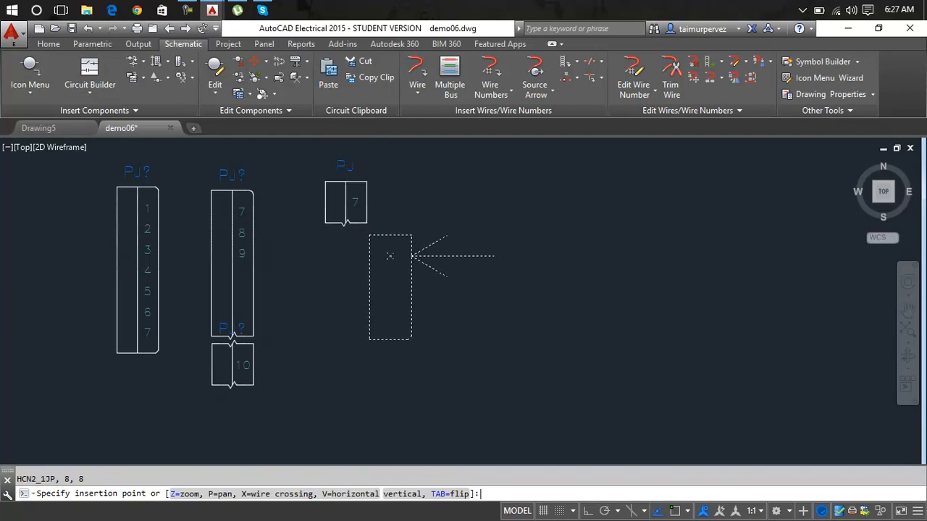
click(389, 263)
click(468, 325)
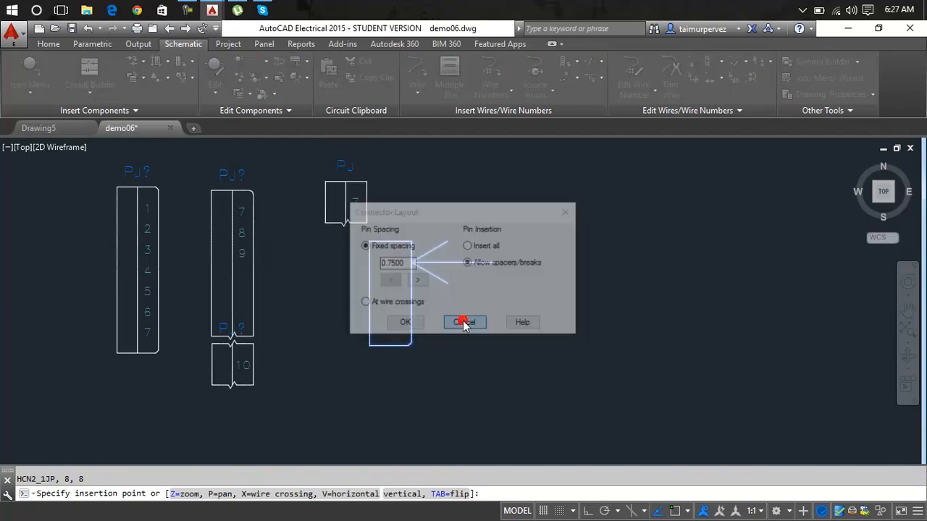
Erase all the inserted connectors from the drawing.
scroll(350, 229, up, 6)
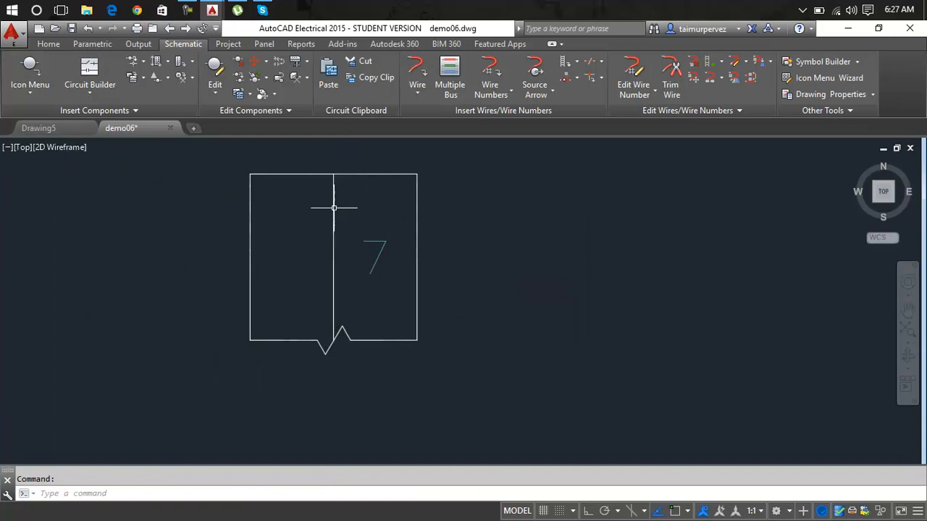
scroll(448, 268, down, 2)
scroll(448, 269, down, 3)
click(539, 200)
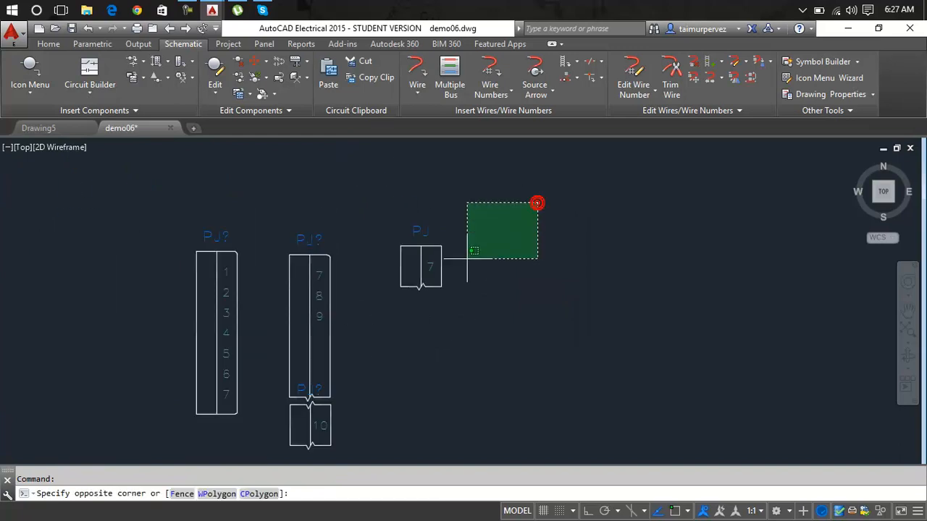
click(174, 462)
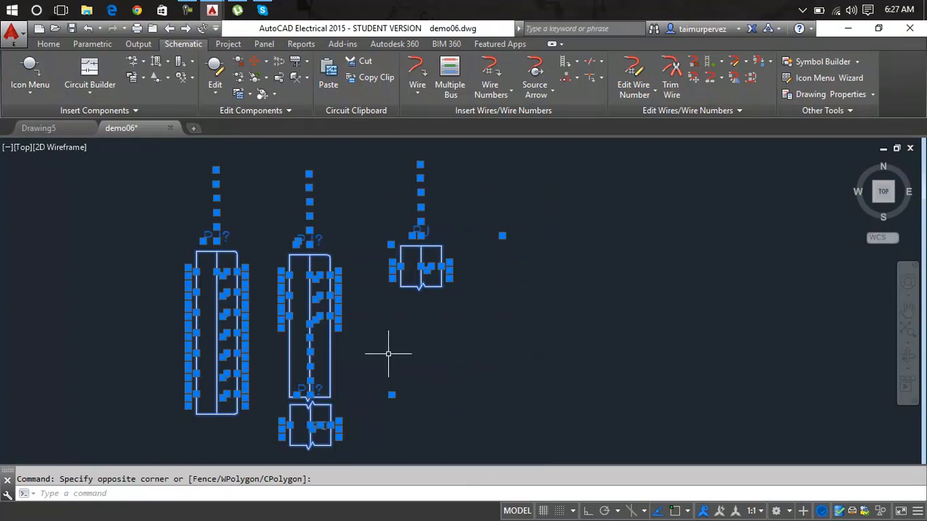
key(Delete)
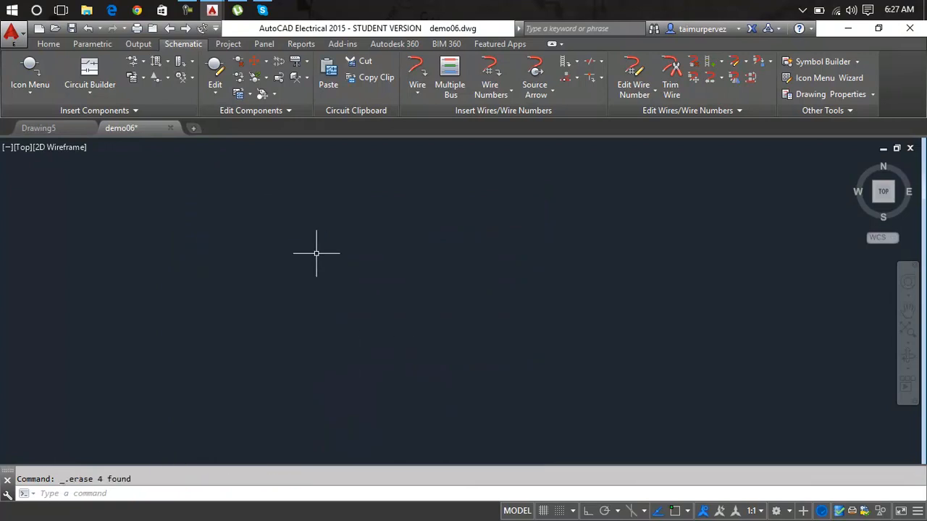
Start inserting a connector from a list, browse the Acade 2015 and AeData folders for an import file, and cancel.
click(191, 62)
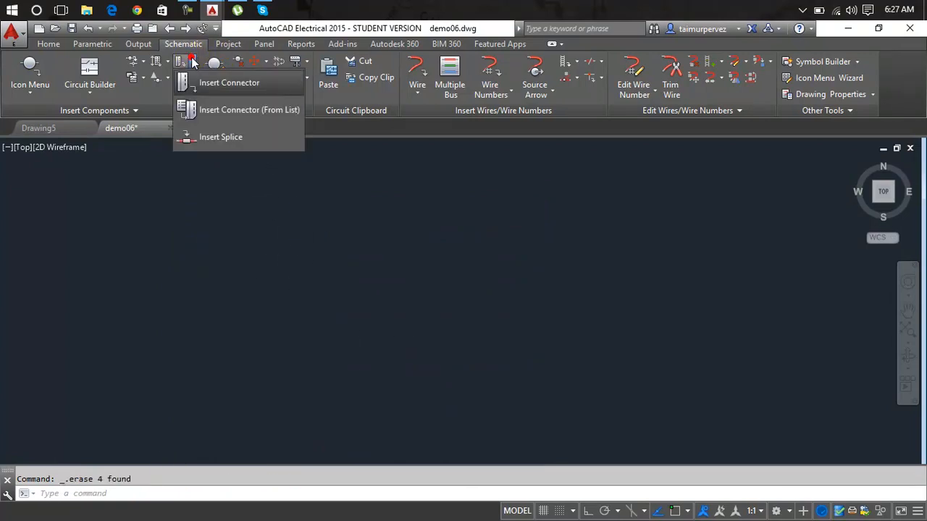
click(205, 112)
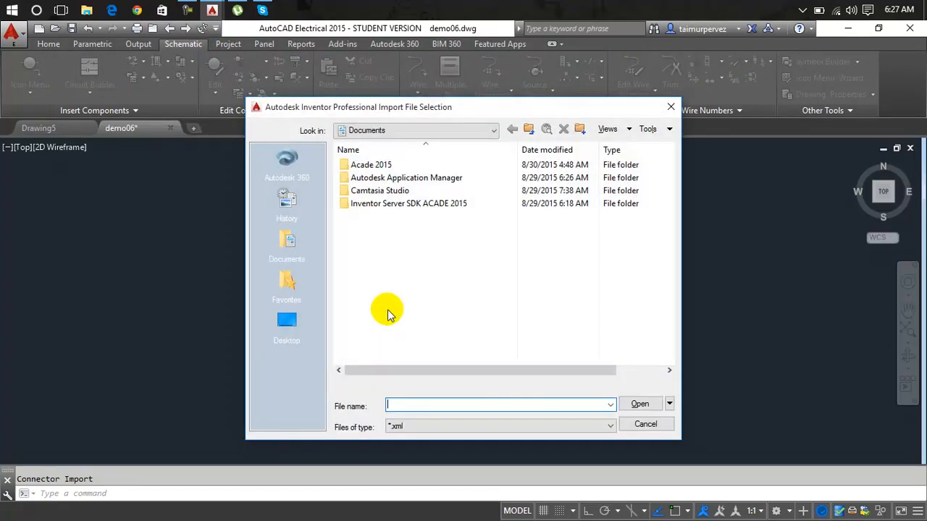
click(390, 204)
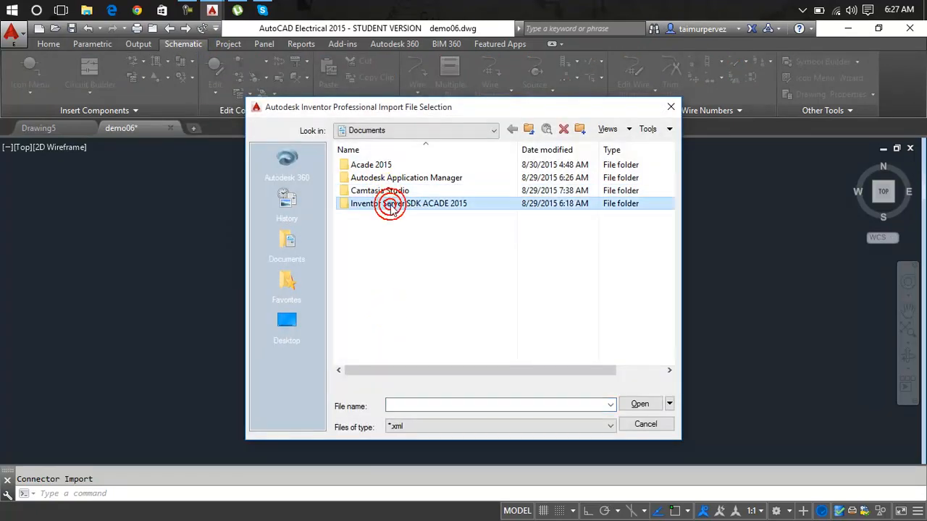
click(392, 178)
double_click(389, 166)
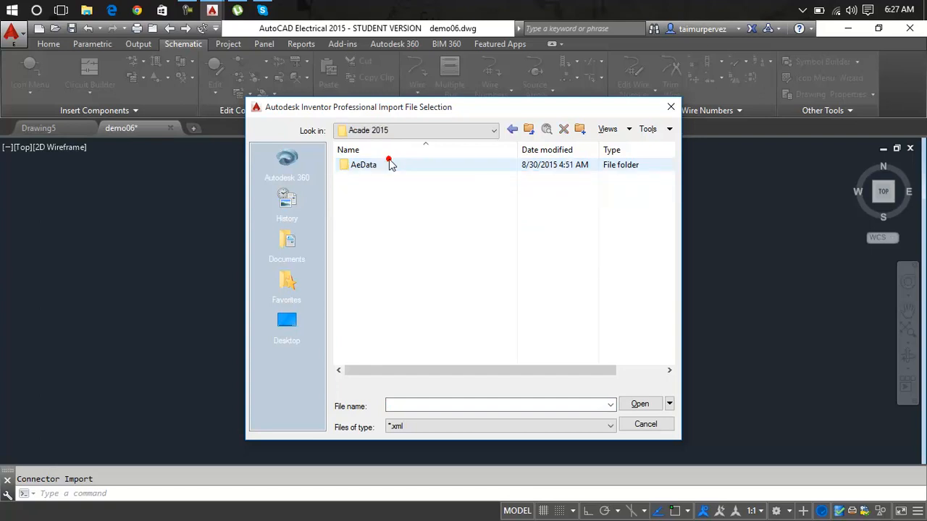
double_click(386, 168)
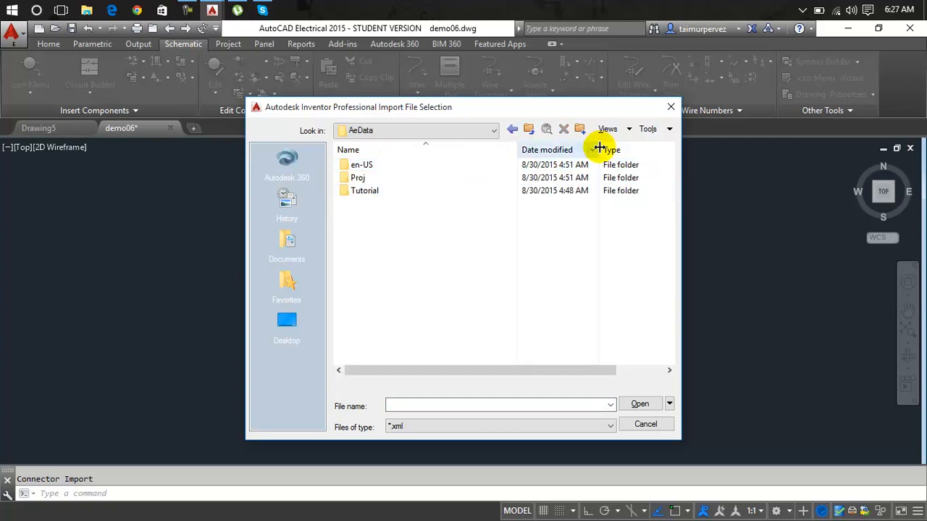
click(671, 107)
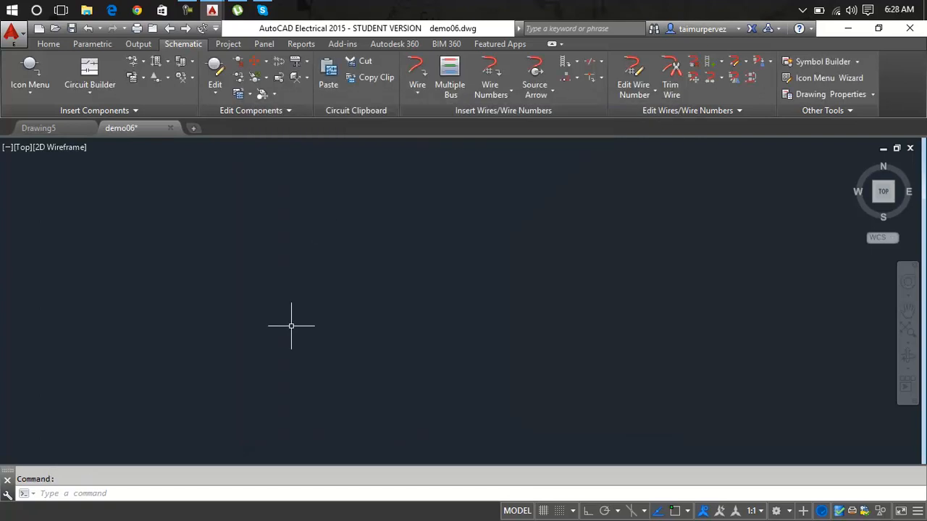
click(193, 78)
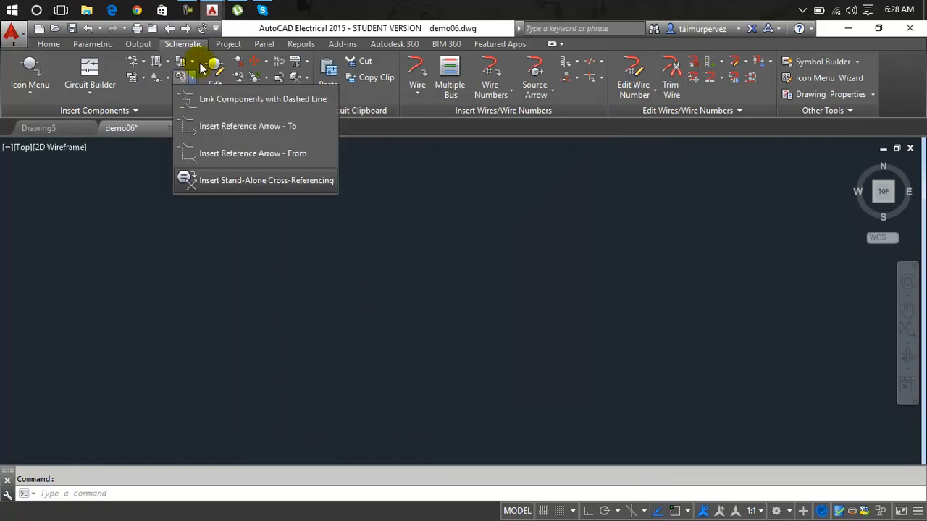
click(202, 67)
click(193, 63)
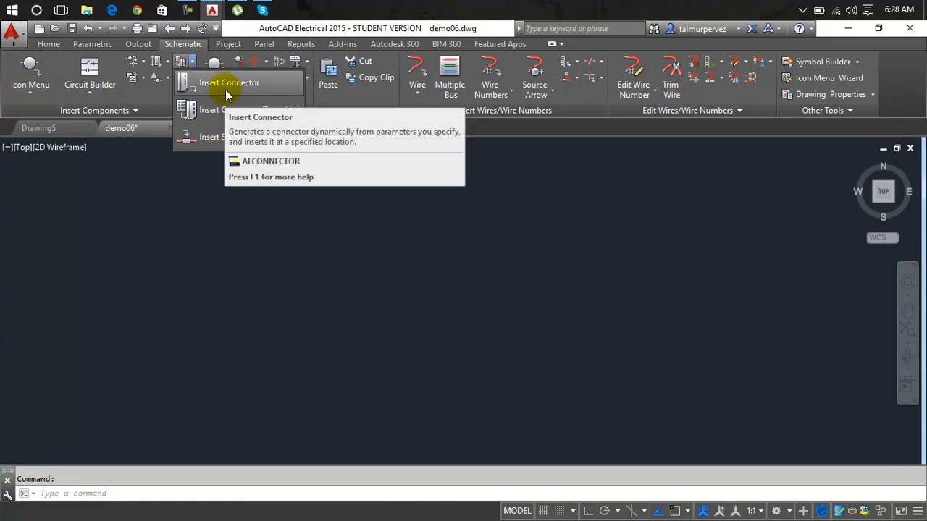
key(Escape)
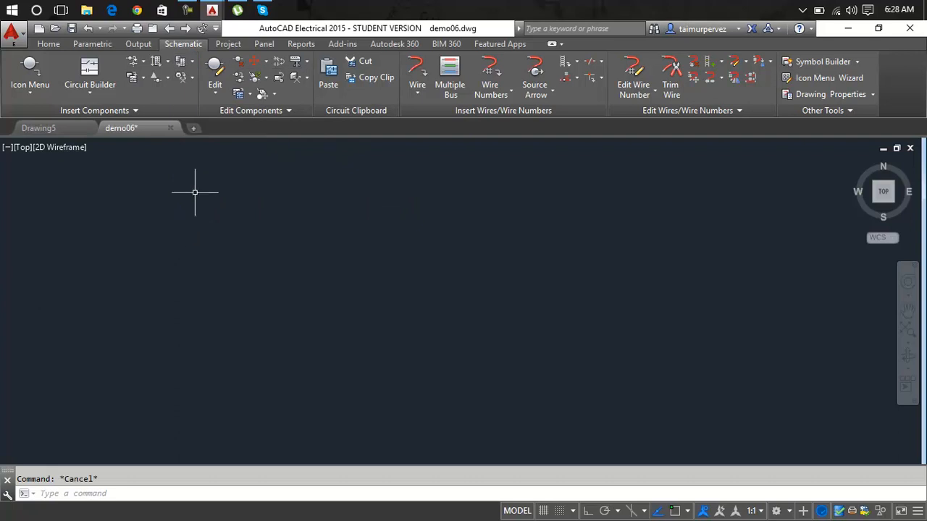
click(187, 76)
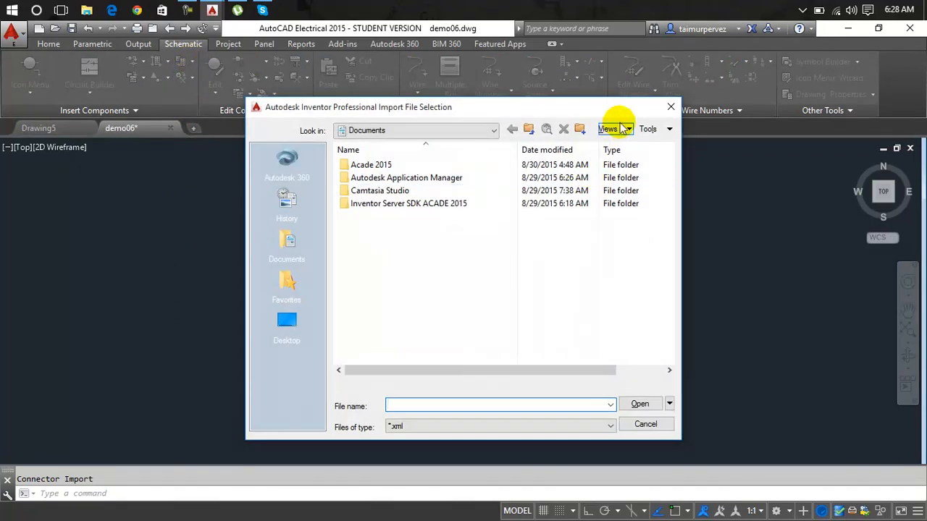
click(670, 107)
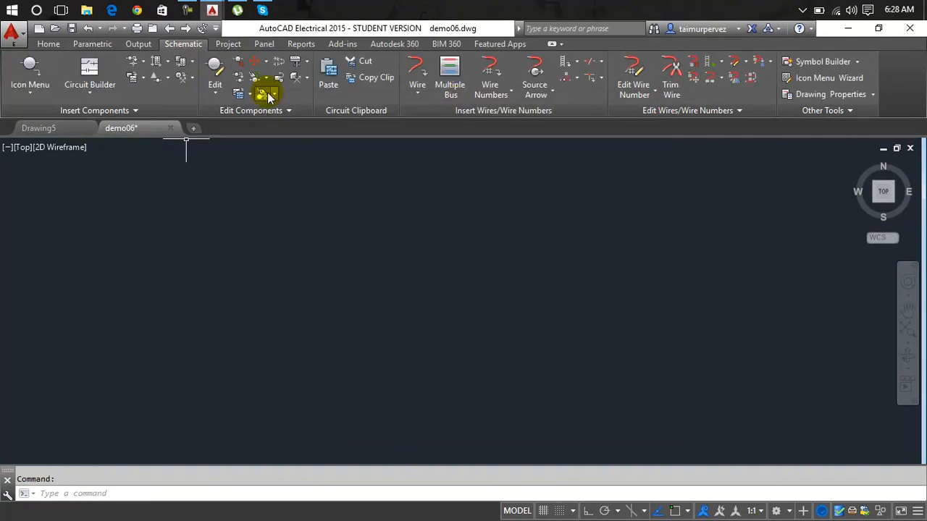
Insert a 5-pin child connector starting at pin 7 with a starting break and 0.7500 spacing, cancelling custom spacing after the first pin.
click(192, 61)
click(217, 83)
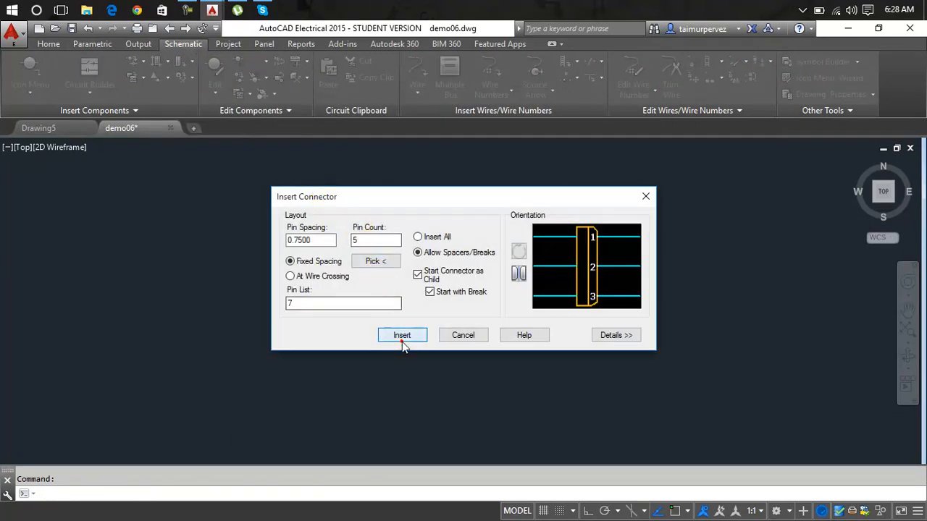
click(402, 334)
click(273, 232)
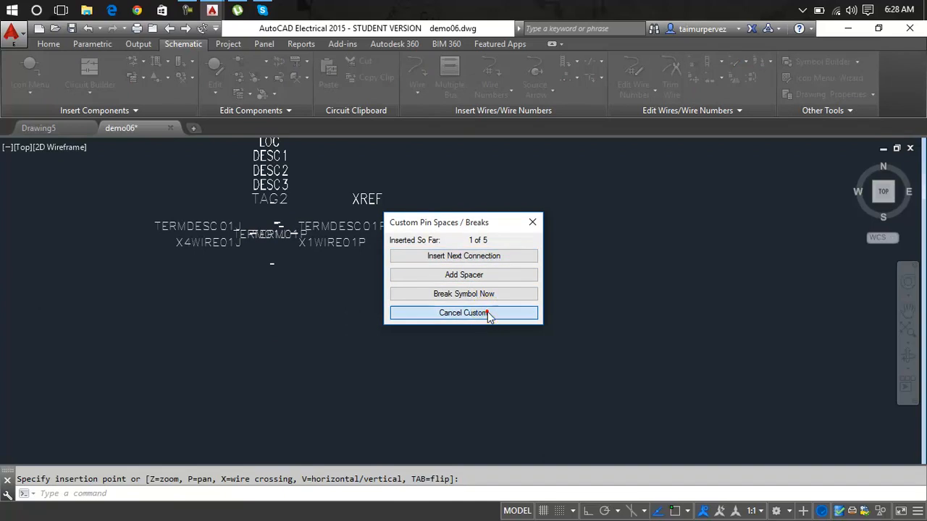
click(488, 314)
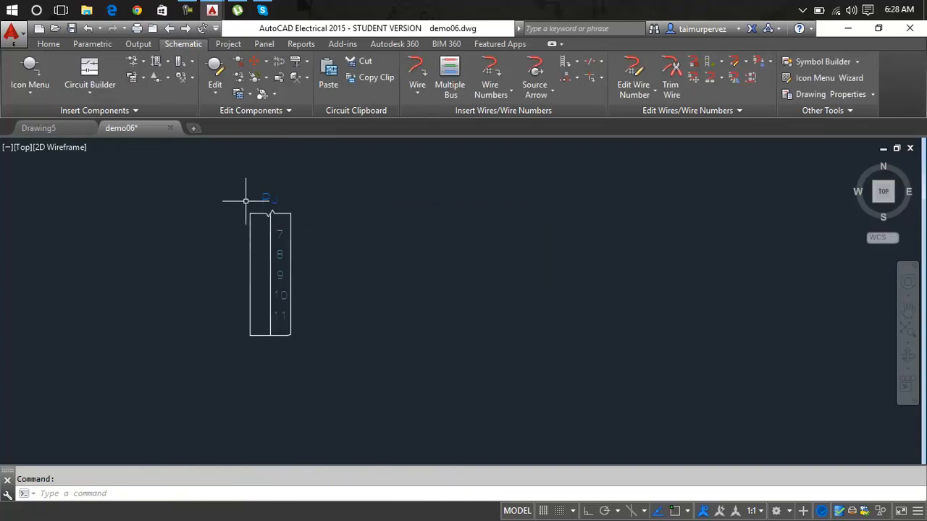
scroll(260, 216, up, 6)
key(Escape)
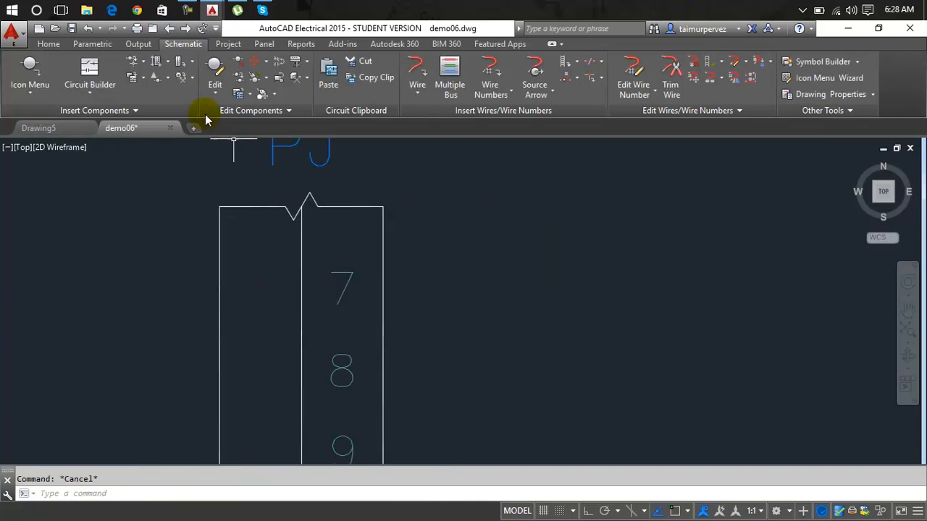
Open the splice symbol library and choose the Parametric build symbol from the Connectors - No Wirenumber Changes category.
click(192, 62)
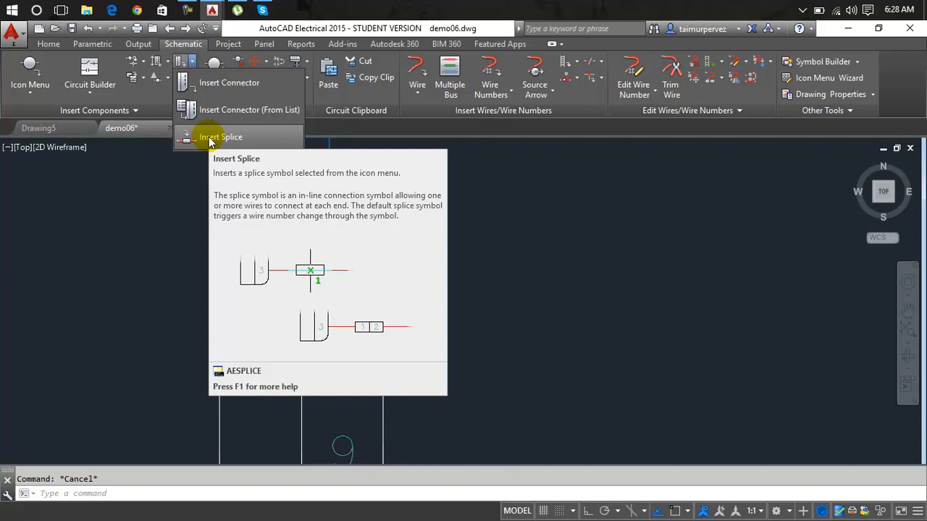
click(209, 138)
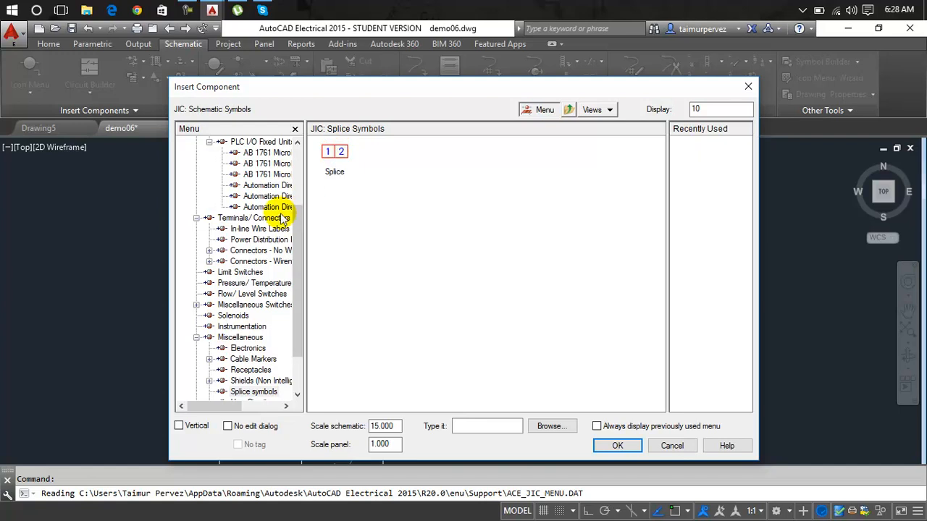
click(271, 240)
click(257, 254)
click(255, 273)
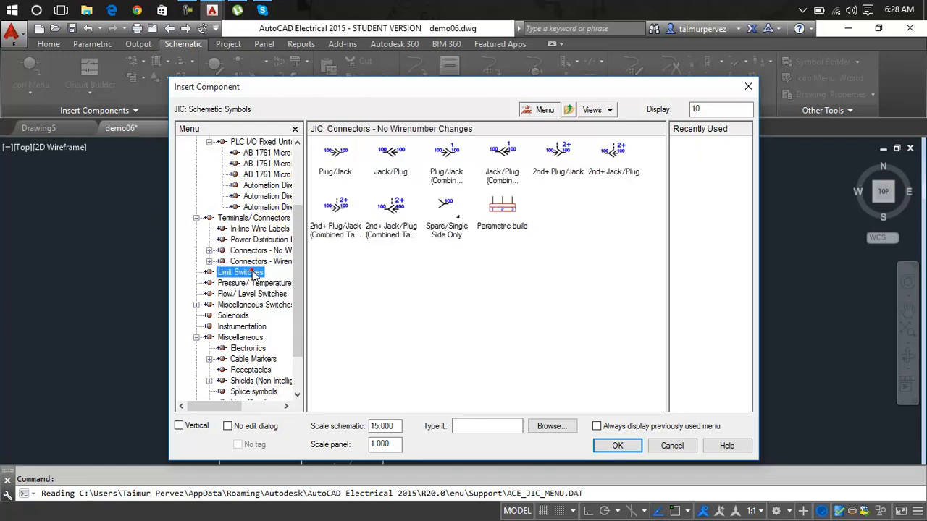
click(257, 249)
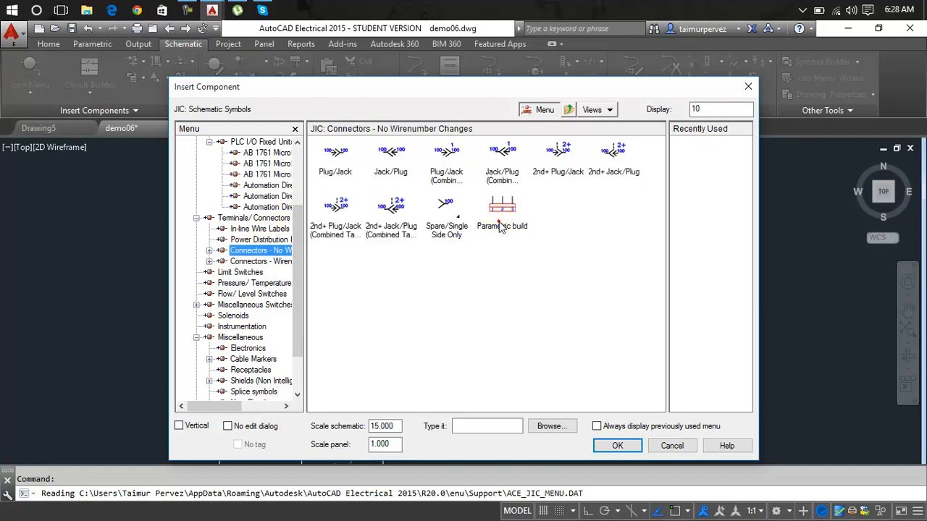
click(502, 220)
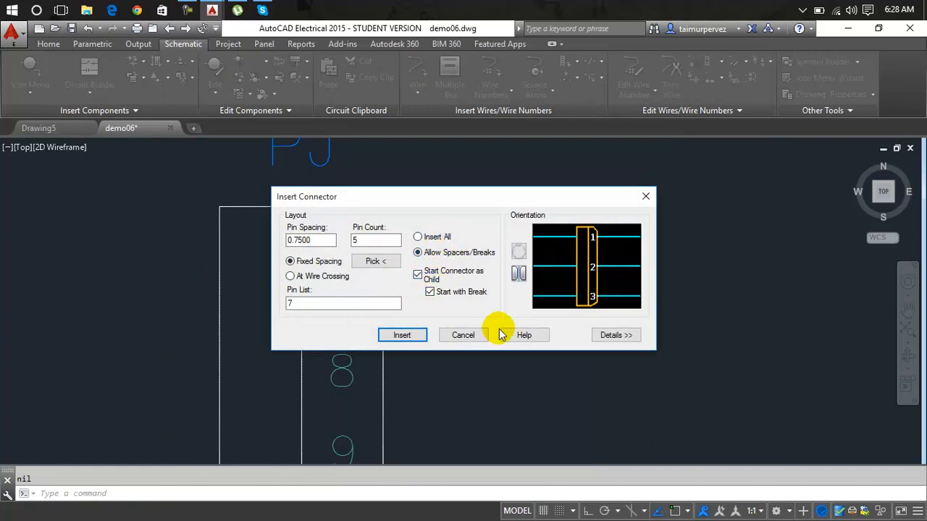
Place another 5-pin child connector starting at pin 7 directly below the first, cancelling custom spacing after its first pin.
click(400, 335)
scroll(388, 319, down, 5)
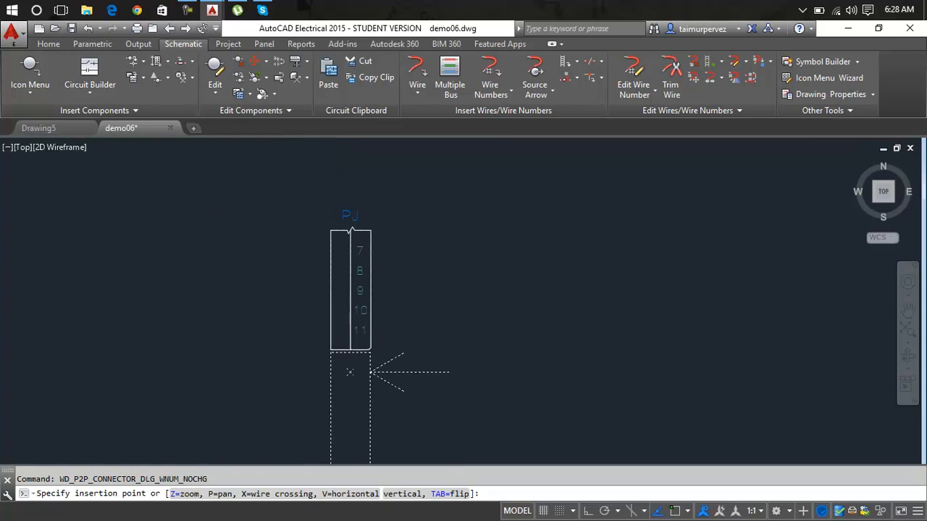
click(352, 374)
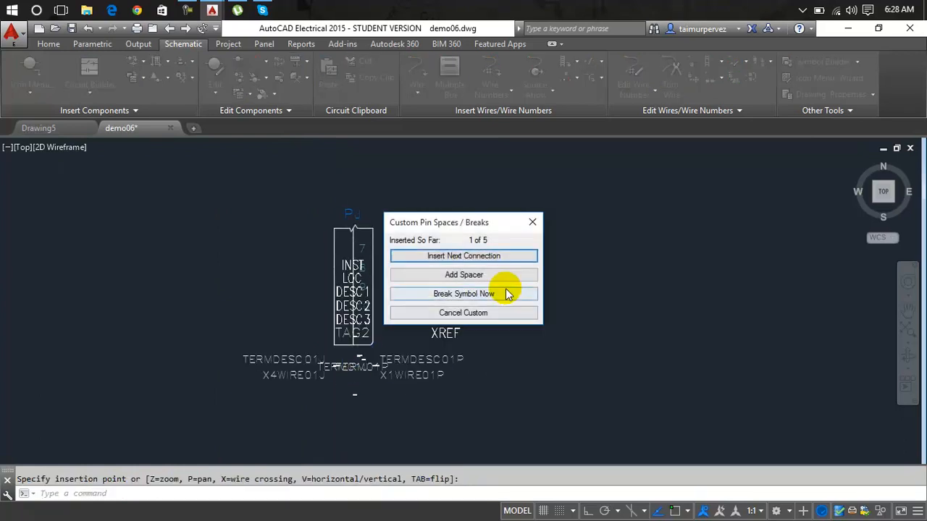
click(467, 313)
scroll(408, 321, down, 2)
scroll(373, 302, up, 6)
scroll(410, 244, down, 3)
mouse_move(393, 408)
middle_down()
mouse_move(249, 348)
mouse_move(236, 399)
middle_up()
scroll(247, 358, down, 2)
middle_drag(247, 357, 265, 339)
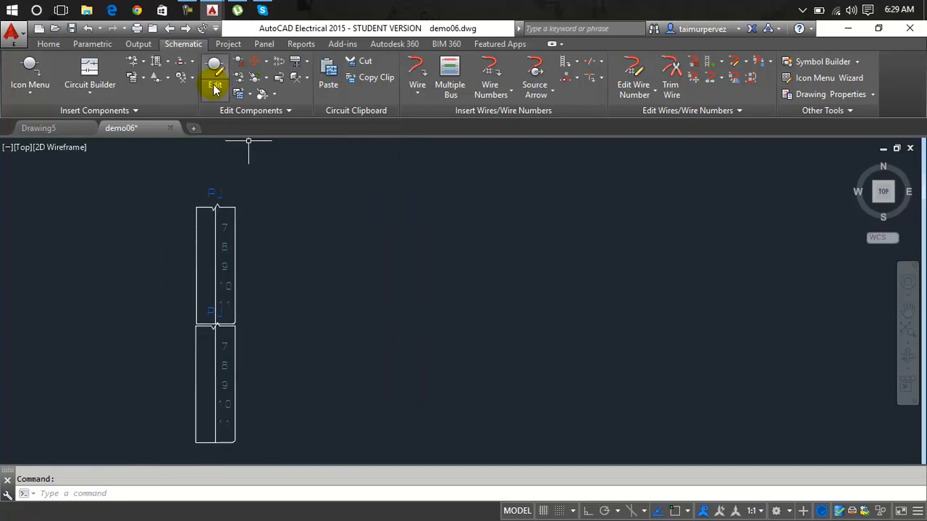
Insert a splice symbol over the top of the upper connector.
click(181, 62)
click(335, 158)
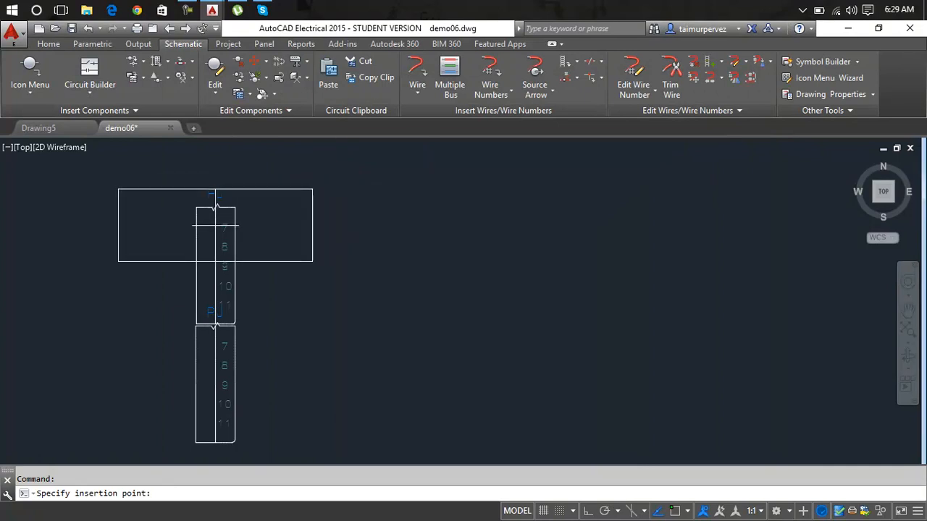
click(215, 225)
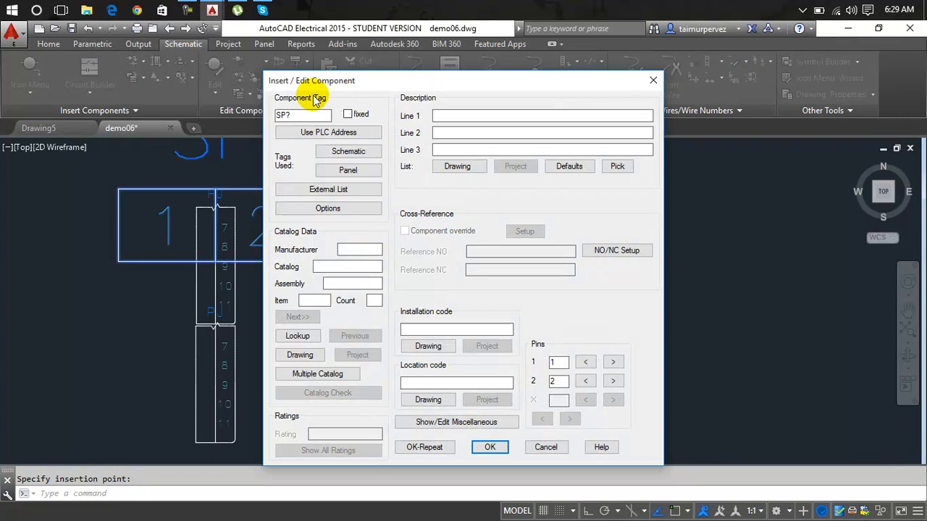
Set the splice's two pin numbers to 3 and 4, keeping the component tag SP?
click(563, 363)
drag(563, 363, 538, 382)
text(3)
text(4)
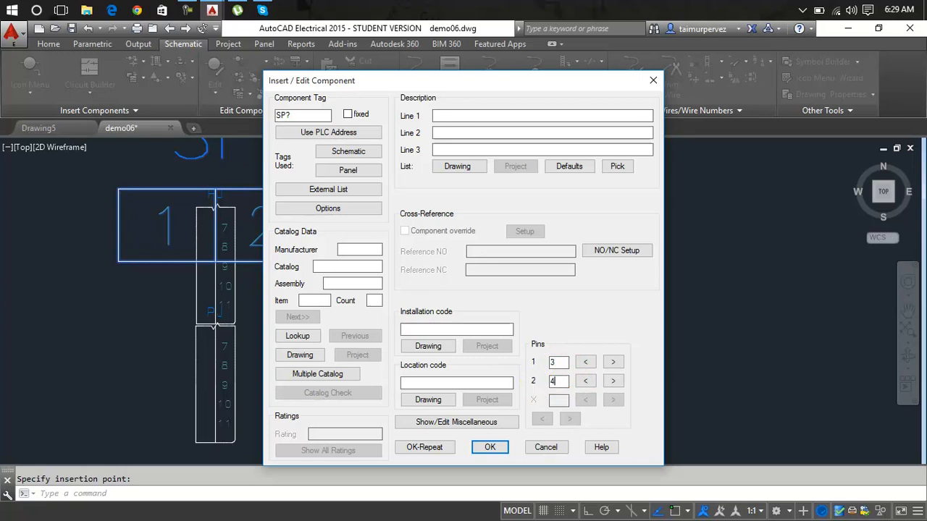
double_click(317, 116)
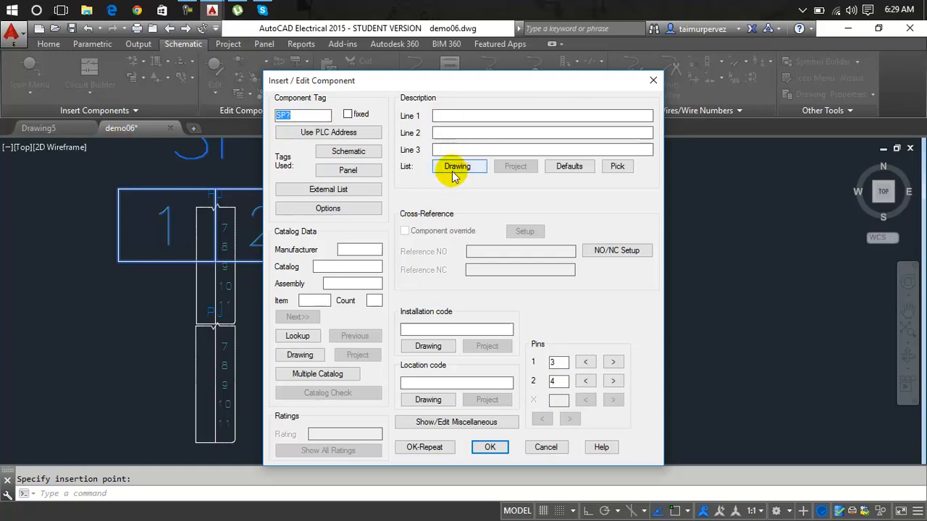
click(490, 449)
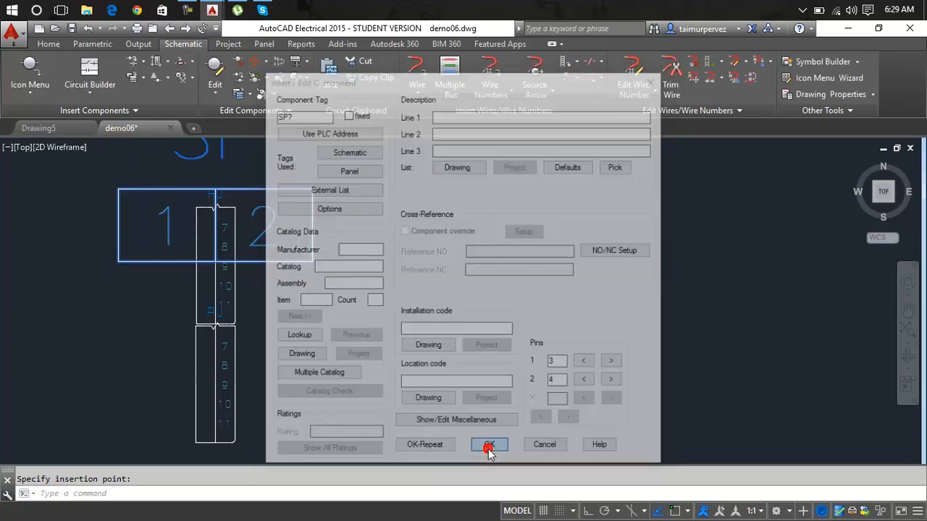
middle_drag(277, 228, 371, 320)
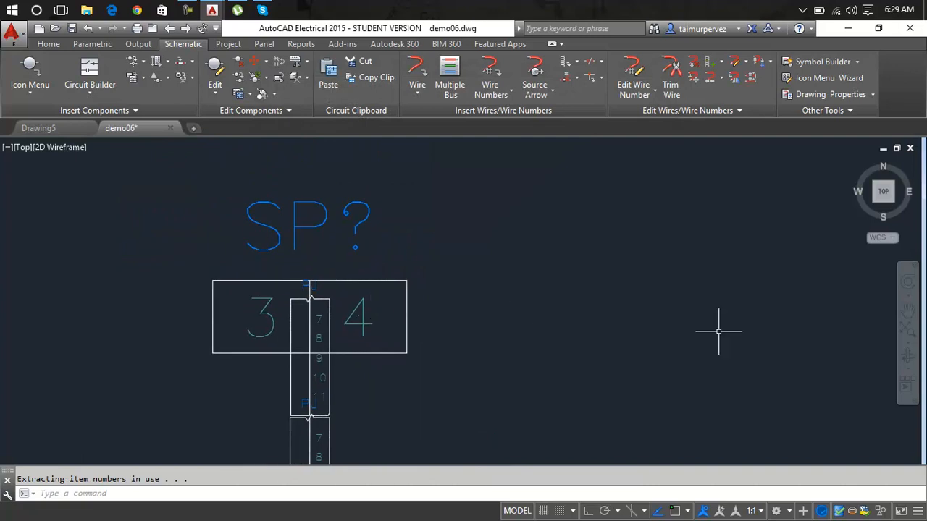
click(678, 161)
click(168, 418)
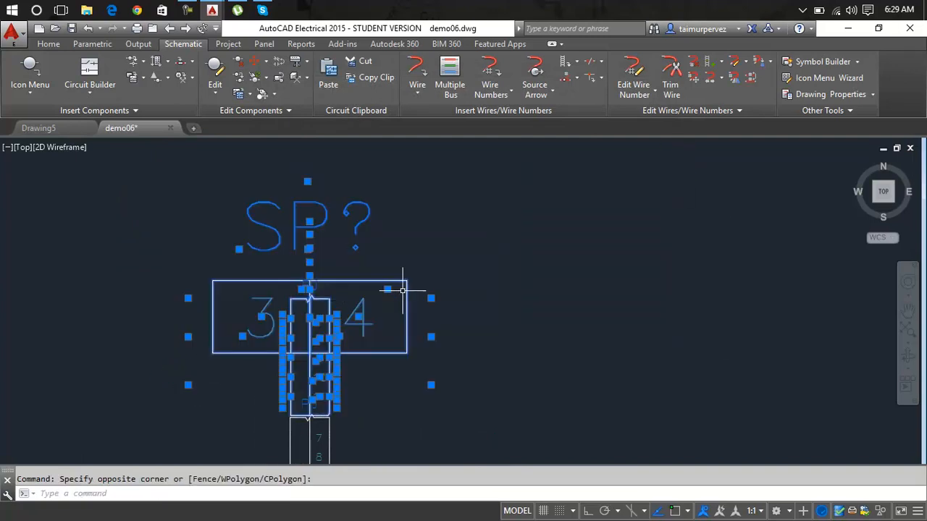
key(Escape)
Examine the splice's component tag, fixed setting and tag override format, leaving its component properties unchanged.
click(368, 279)
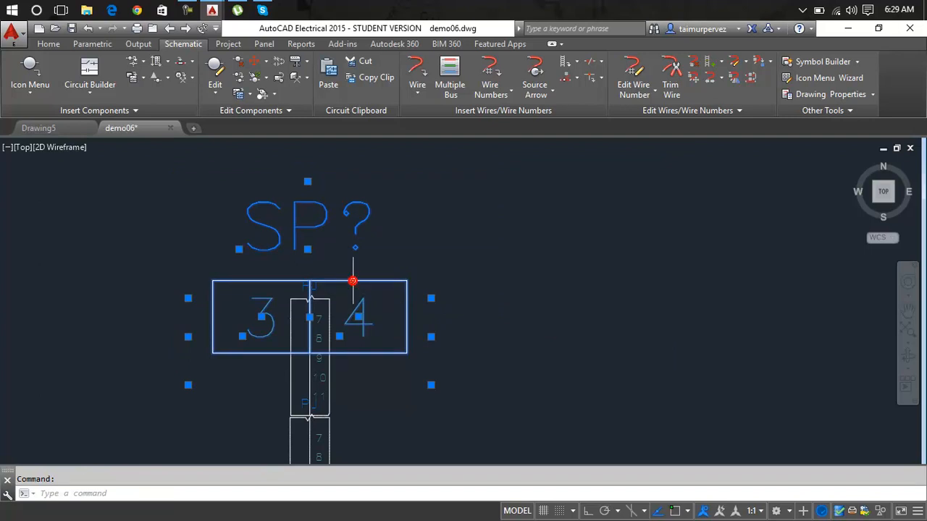
right_click(358, 277)
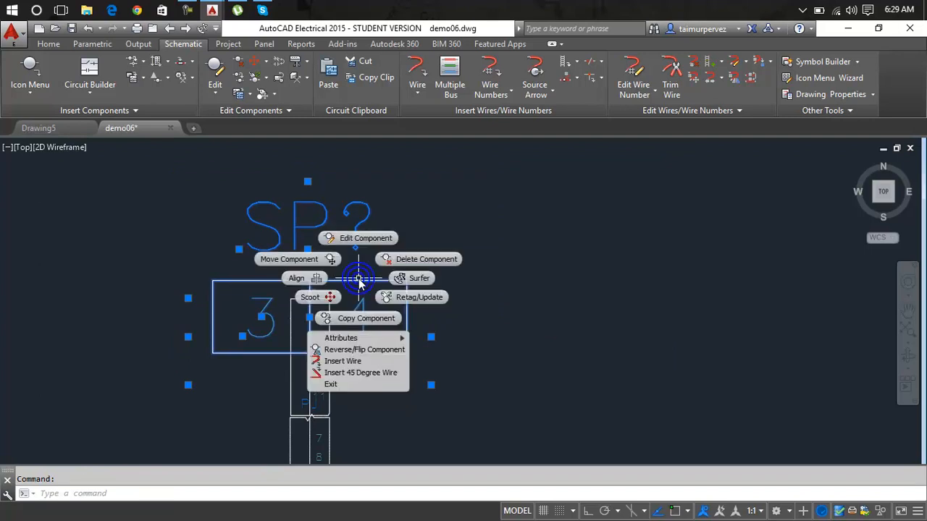
click(359, 240)
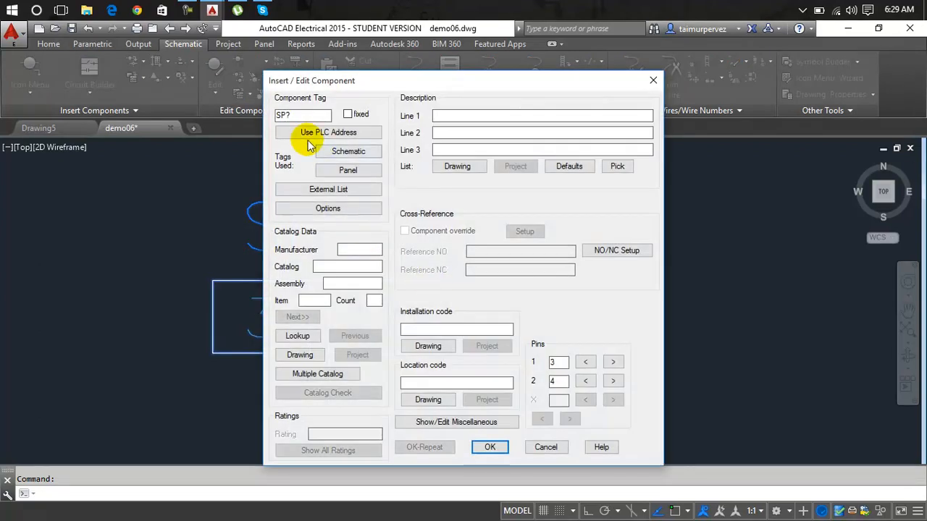
double_click(293, 116)
click(347, 115)
click(347, 115)
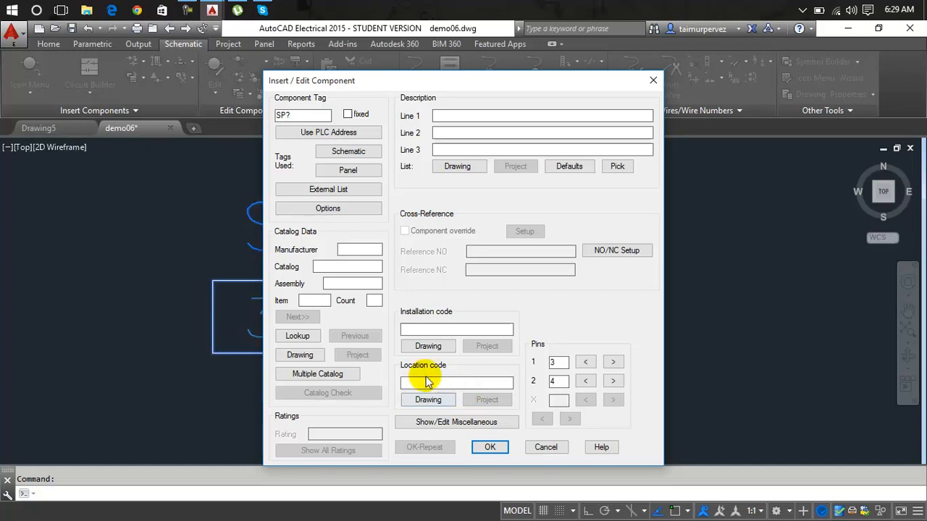
click(351, 216)
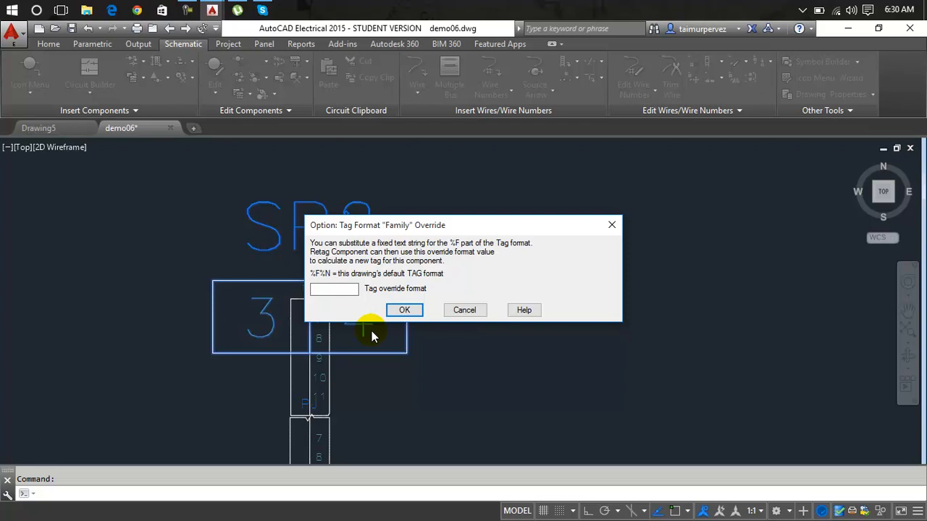
click(465, 310)
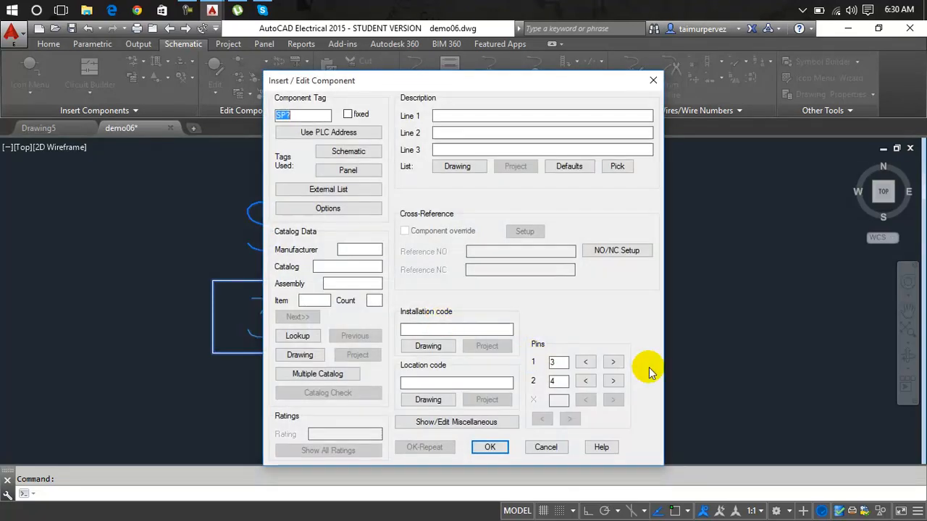
click(646, 82)
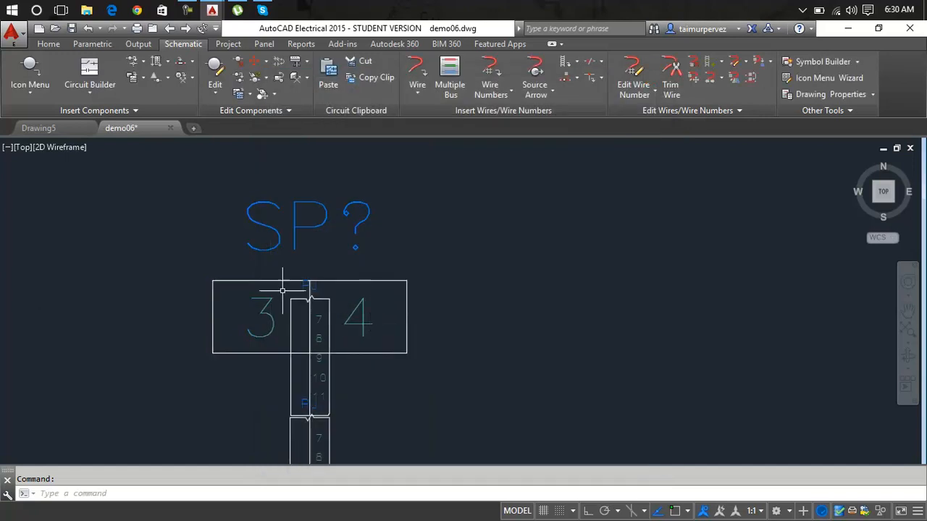
right_click(361, 276)
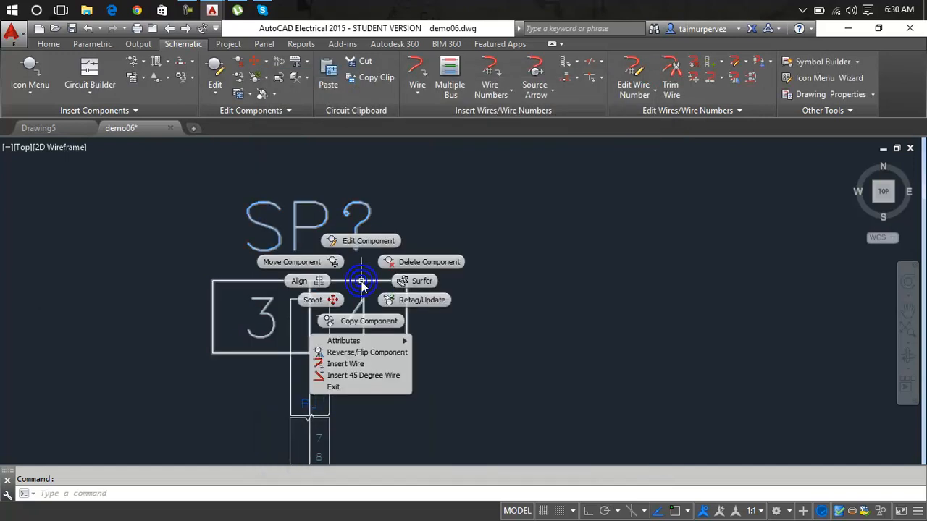
click(289, 262)
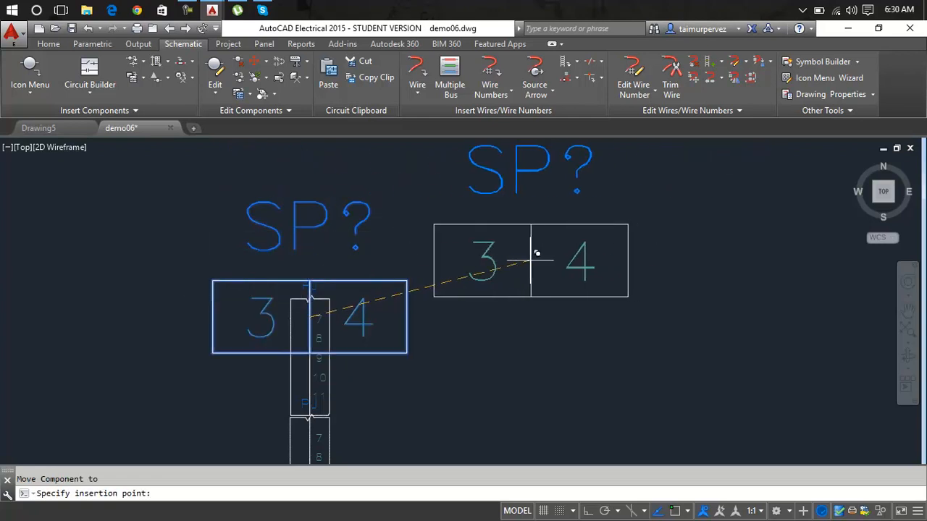
key(Escape)
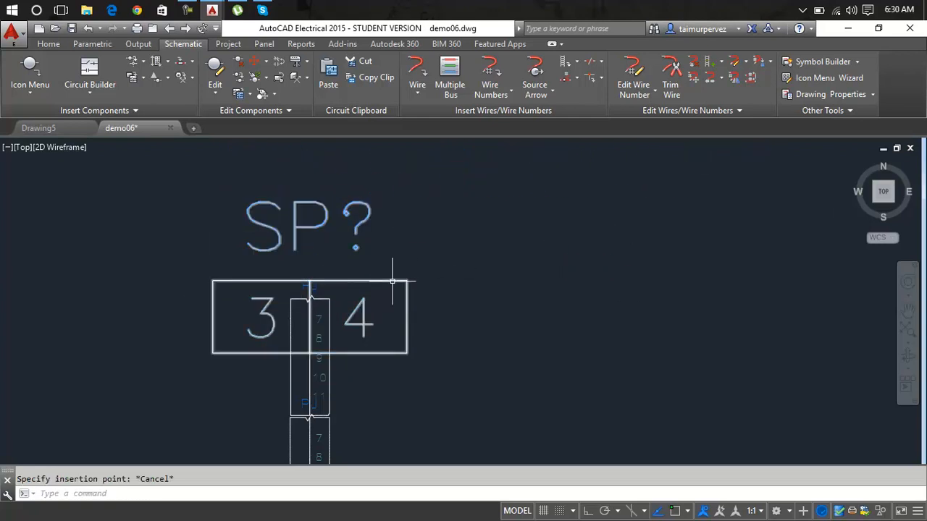
Flip the splice symbol with Reverse/Flip Component, using the Flip option without Graphics only.
click(392, 281)
right_click(391, 281)
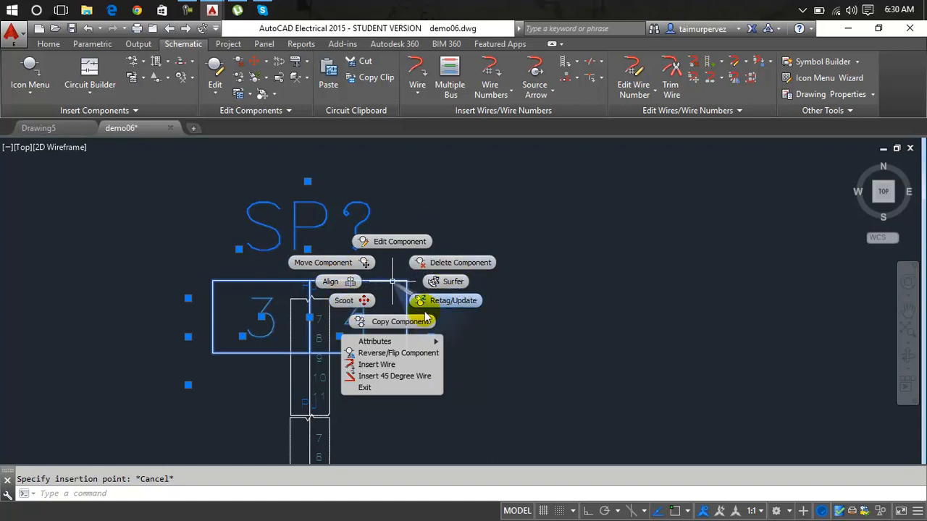
mouse_move(392, 345)
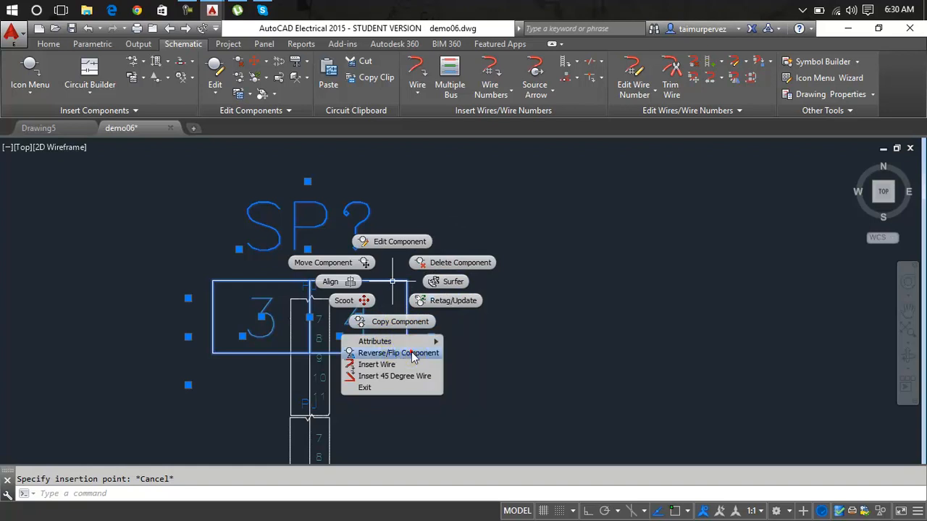
click(413, 355)
click(397, 266)
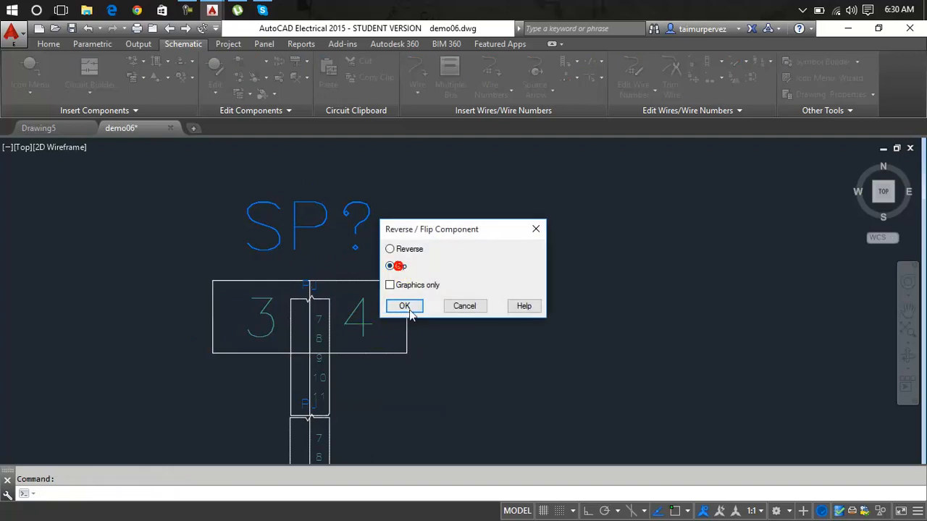
click(404, 307)
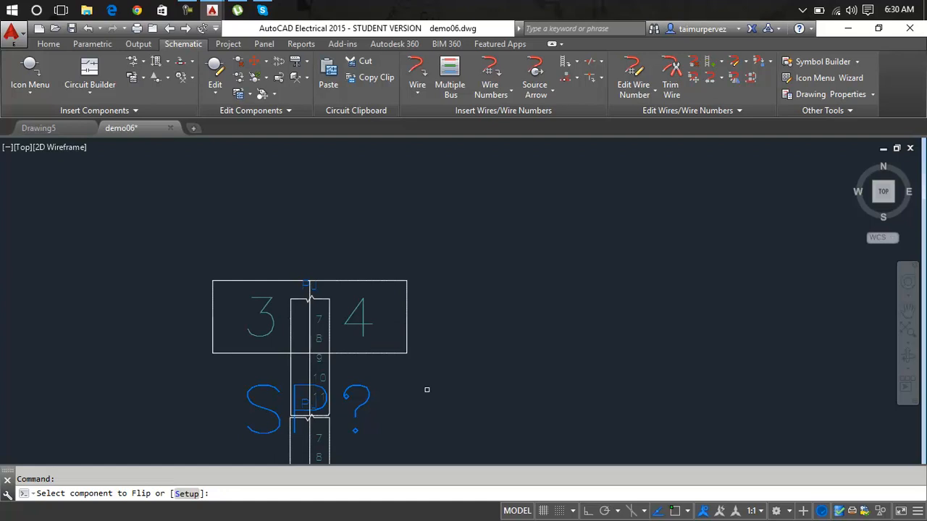
Flip the splice symbol back to its original orientation and end the flip command.
key(ctrl+z)
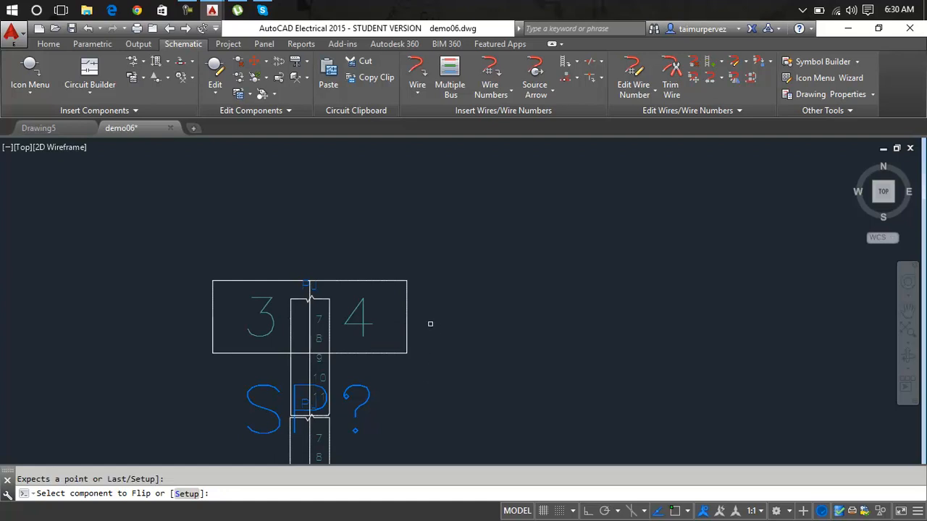
click(408, 305)
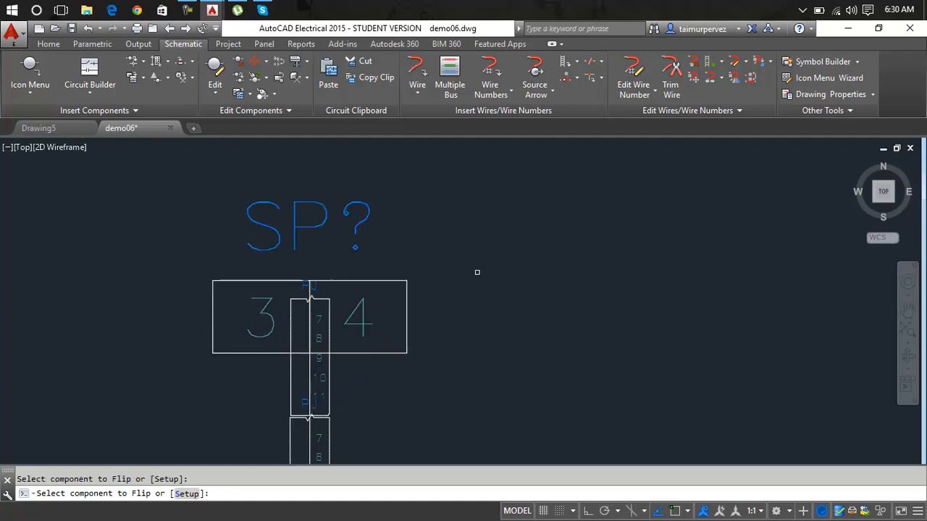
key(Escape)
Delete the splice symbol and both connectors from the drawing.
scroll(513, 182, up, 2)
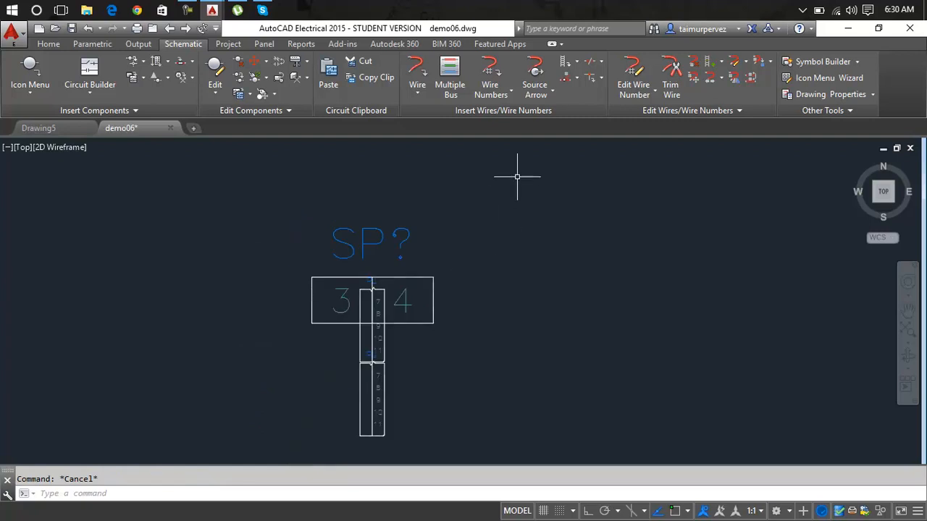
click(517, 177)
click(268, 449)
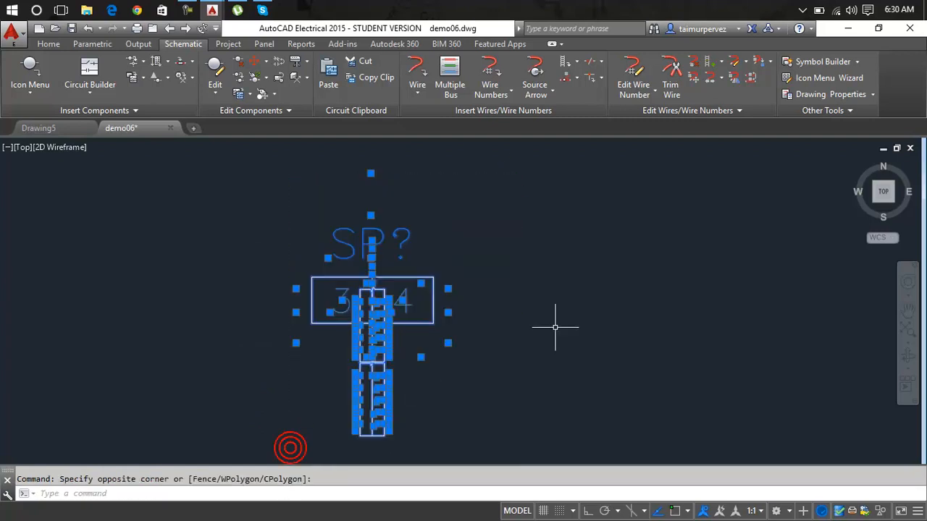
key(Delete)
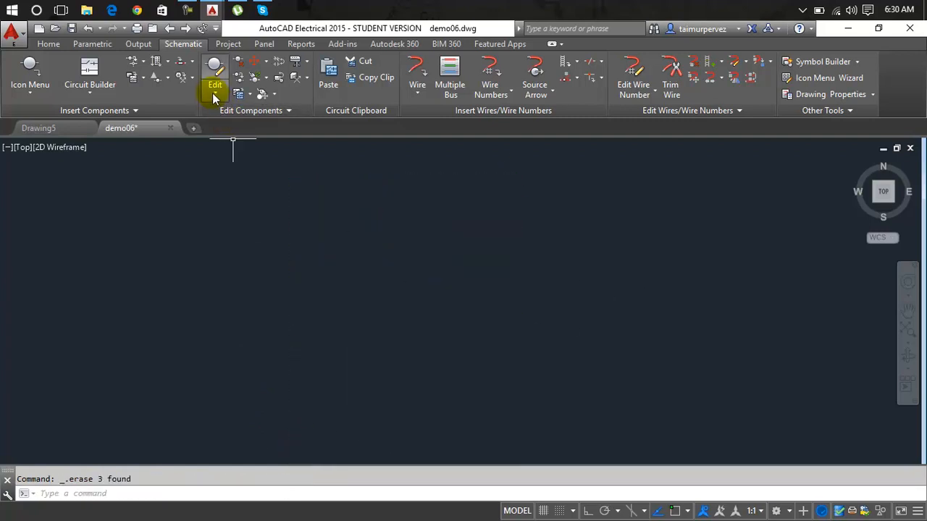
click(192, 62)
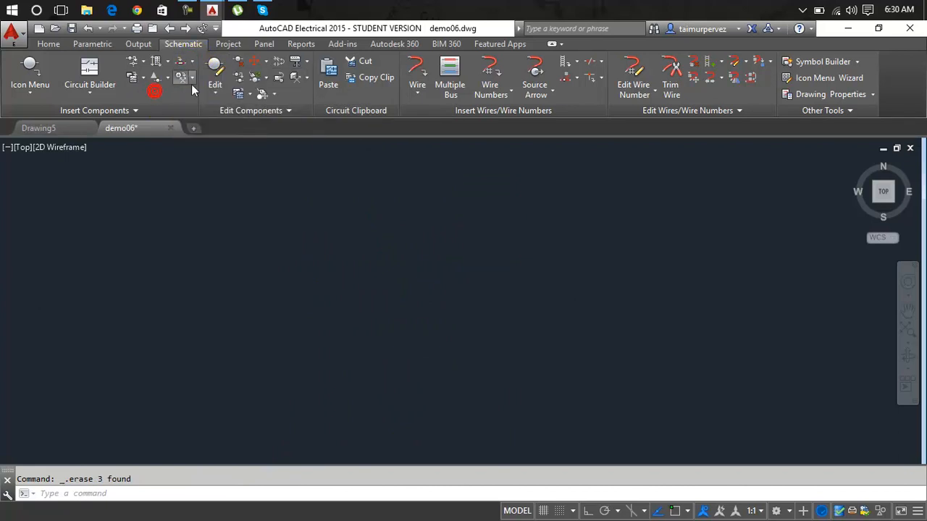
click(192, 82)
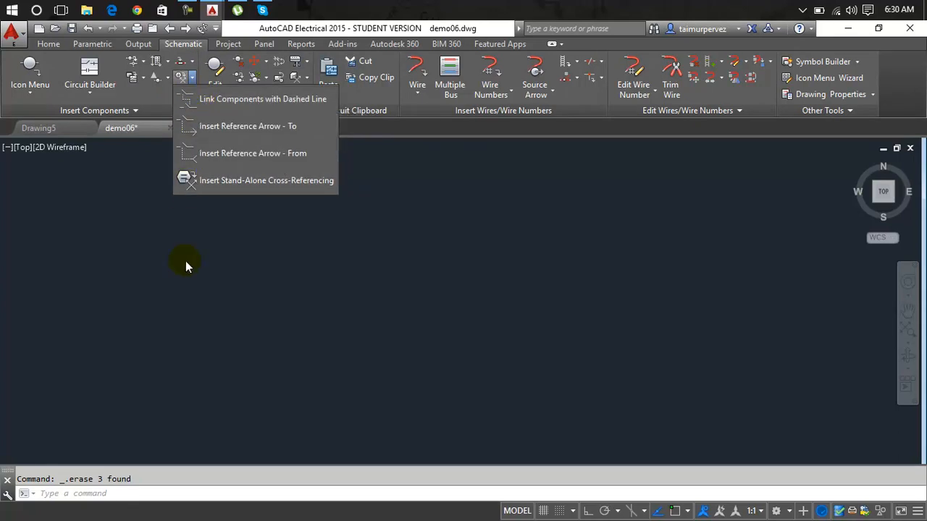
key(Escape)
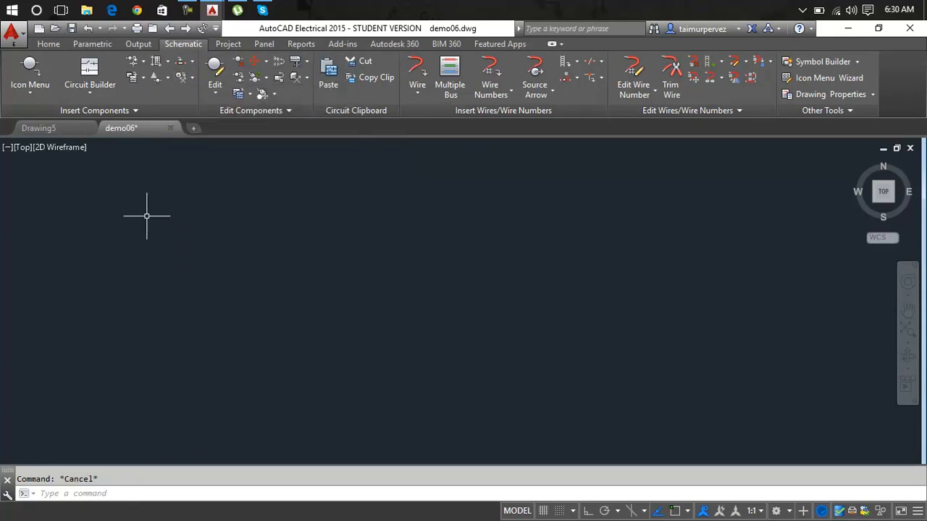
click(35, 128)
click(122, 128)
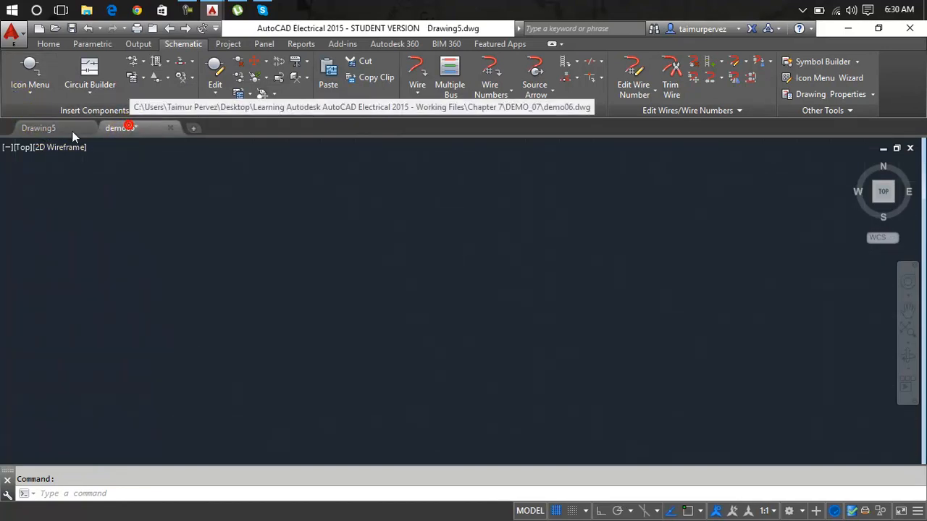
click(121, 129)
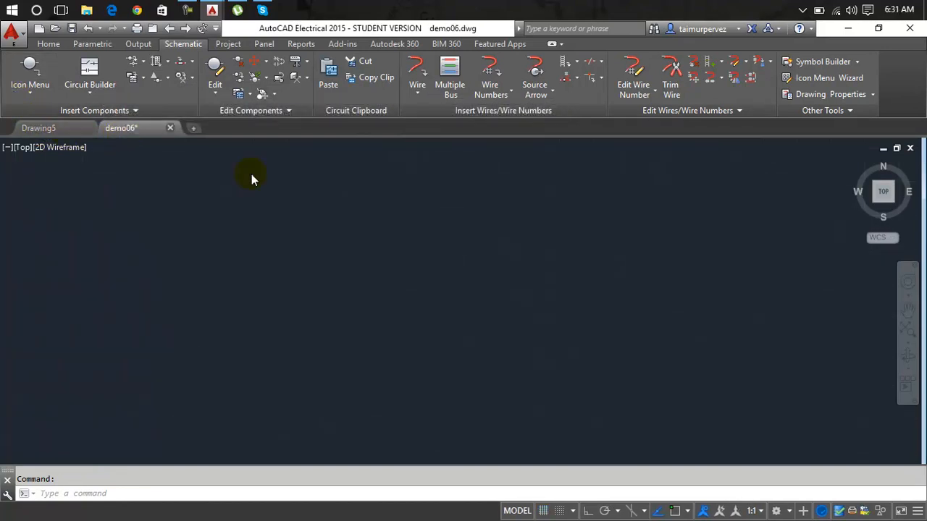
scroll(217, 239, down, 2)
Close the demo06 drawing and turn off the grid display in Drawing5.
click(171, 128)
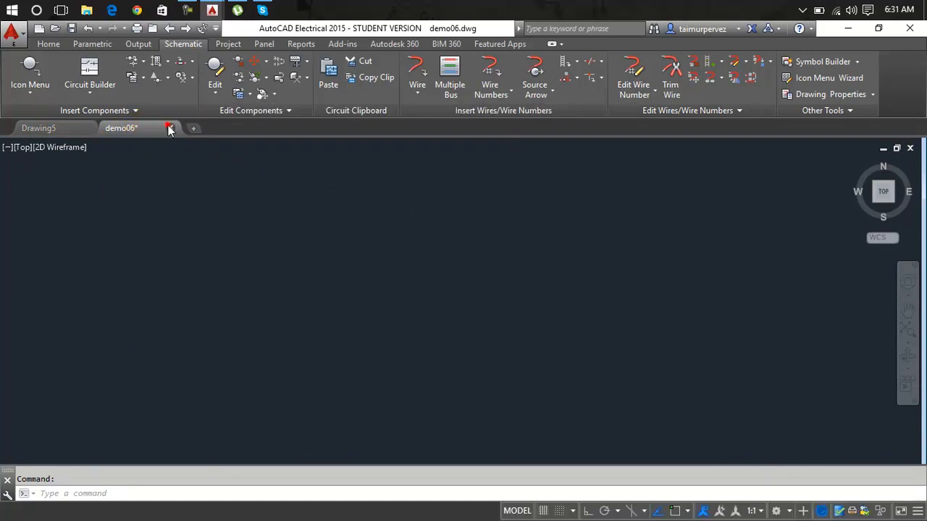
click(523, 312)
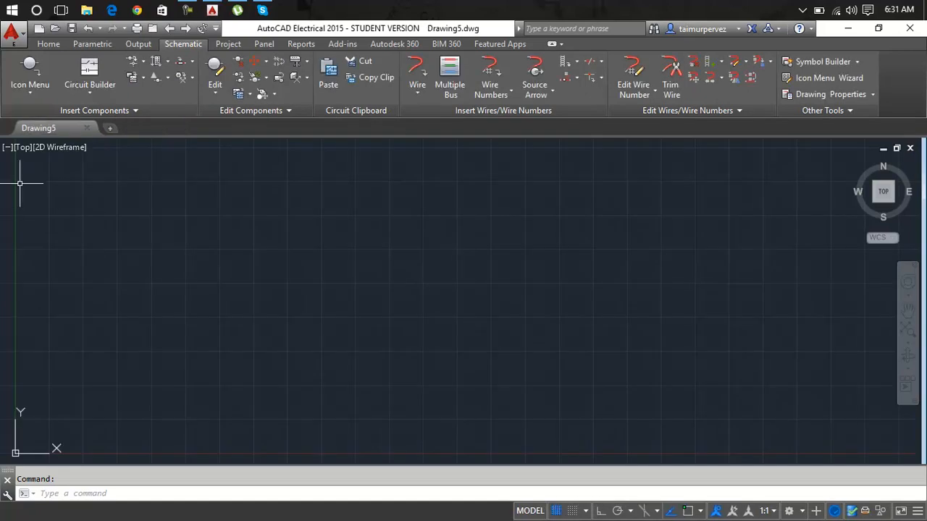
click(555, 511)
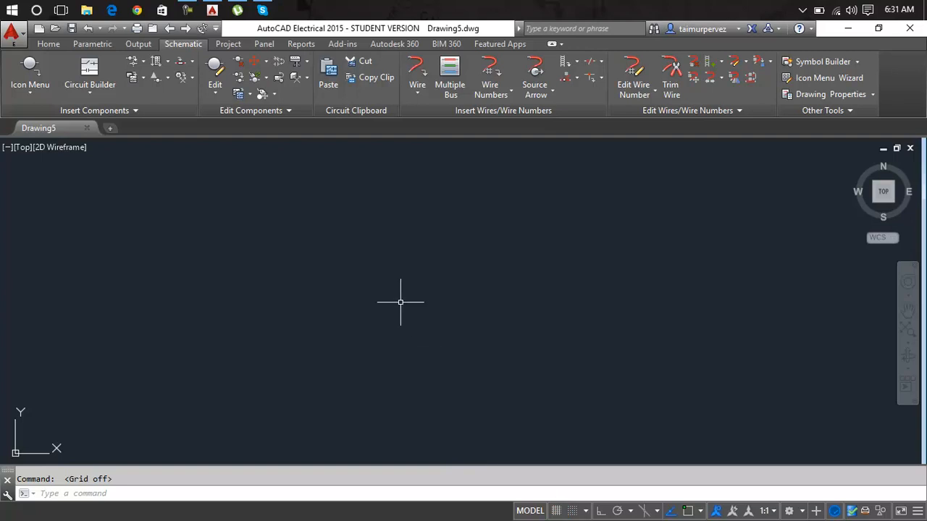
Draw a wide rectangle across the middle of the empty drawing.
text(rec)
key(space)
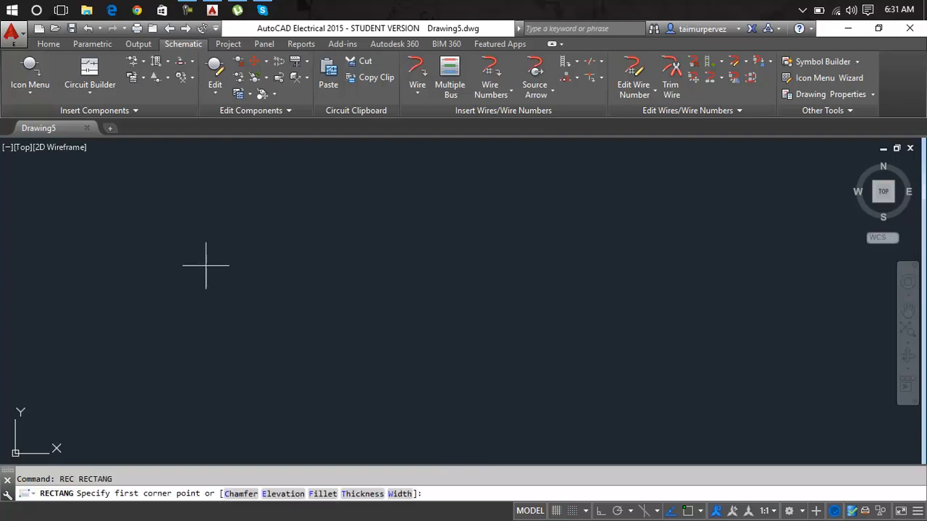
click(202, 221)
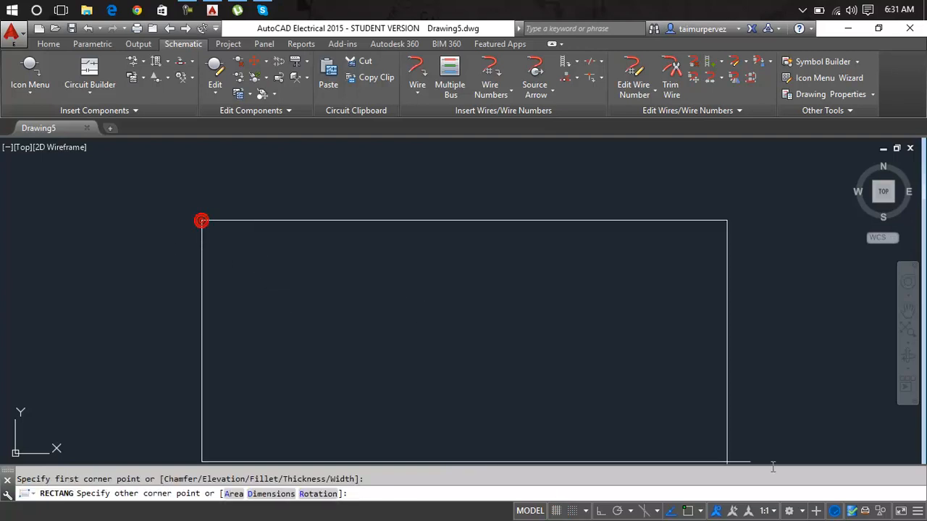
click(709, 390)
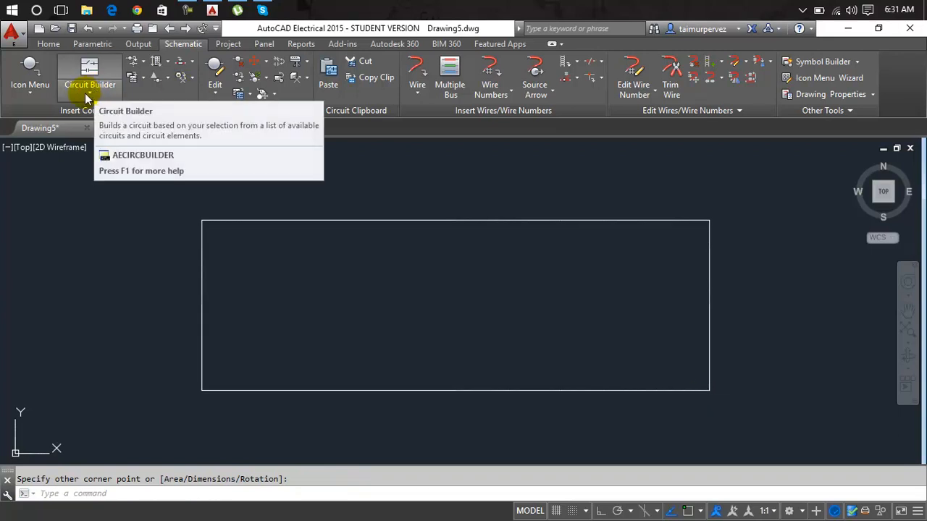
Insert a normally open push button at the middle of the rectangle's upper edge.
click(50, 93)
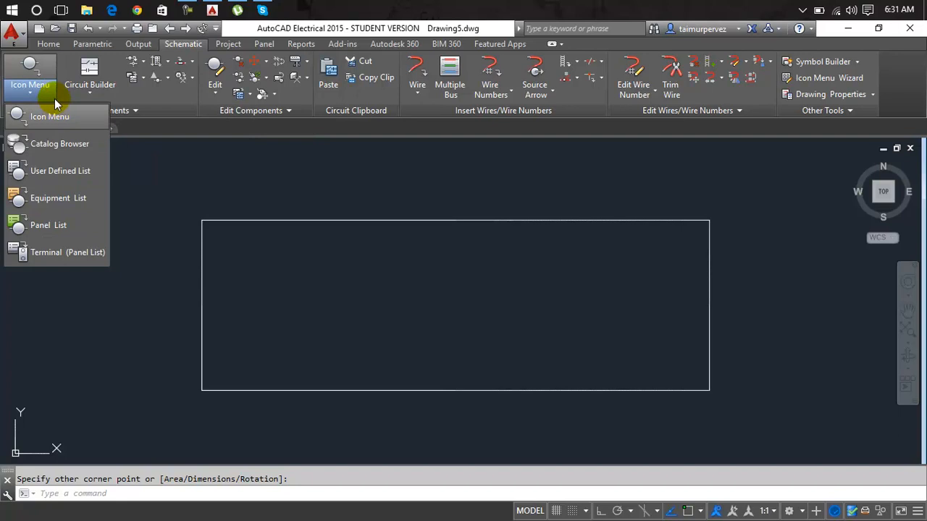
click(40, 116)
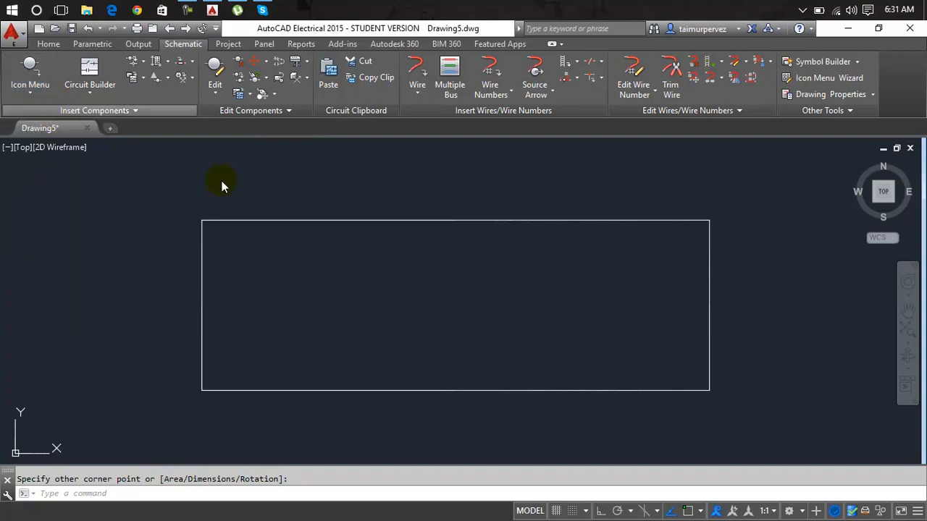
click(417, 349)
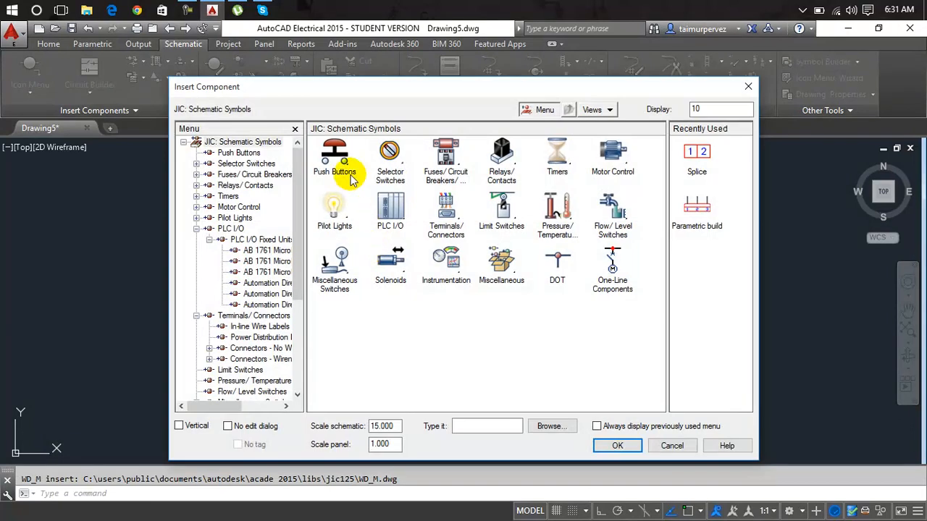
click(350, 179)
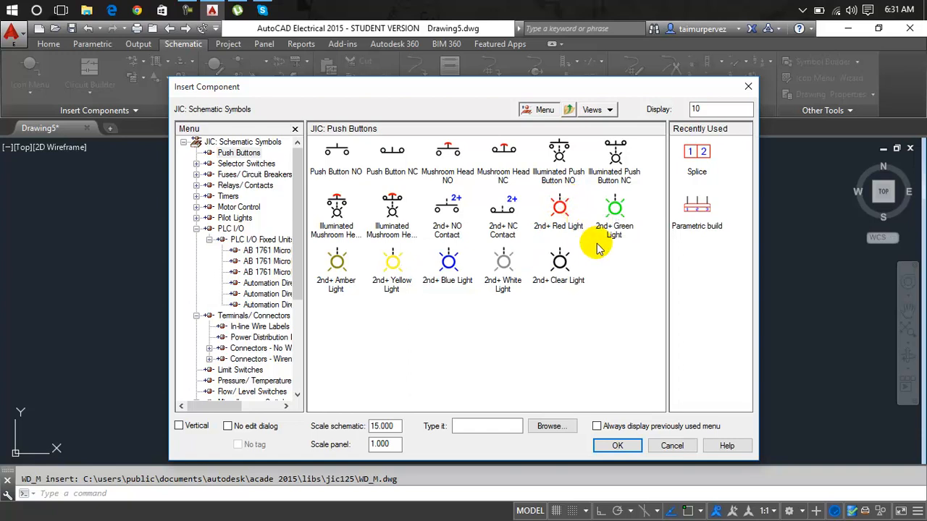
click(336, 153)
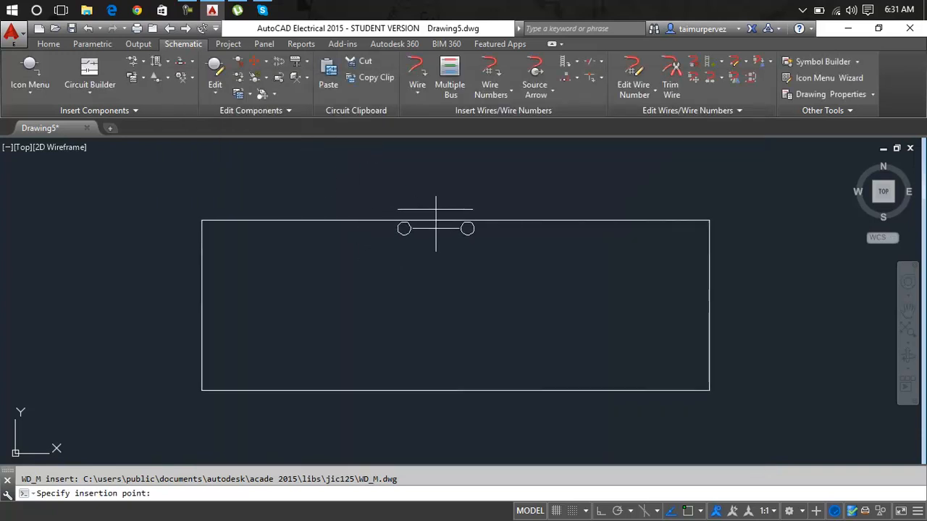
scroll(436, 221, up, 8)
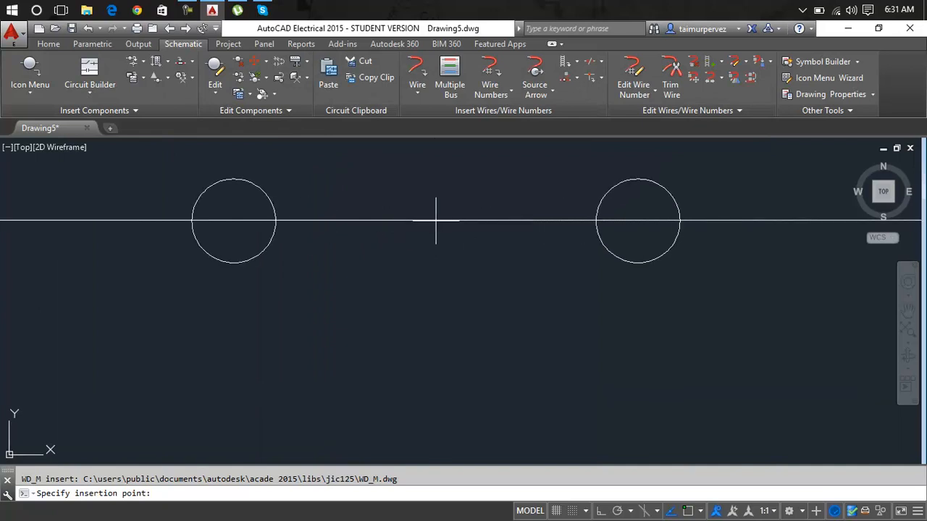
click(436, 219)
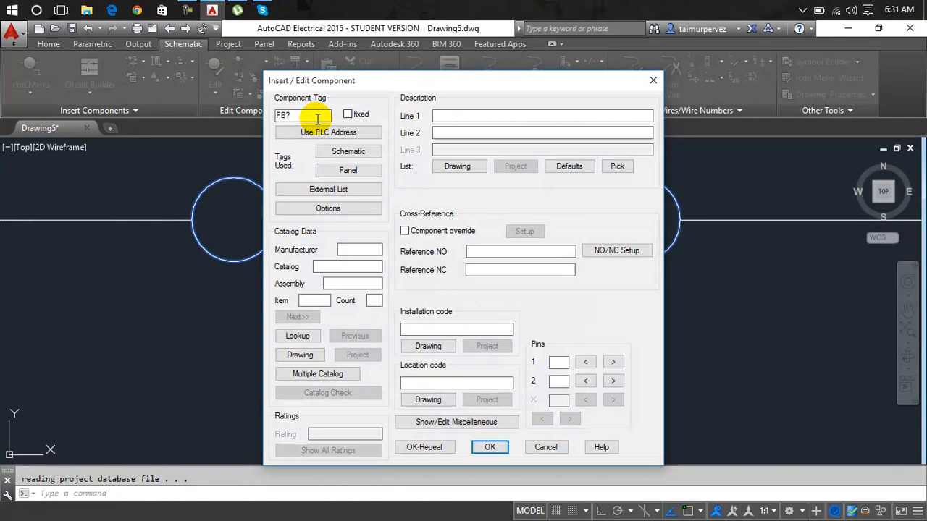
Tag the upper push button PB ON, enter "plz on the push button" as its first description line and confirm.
drag(318, 119, 281, 118)
click(321, 118)
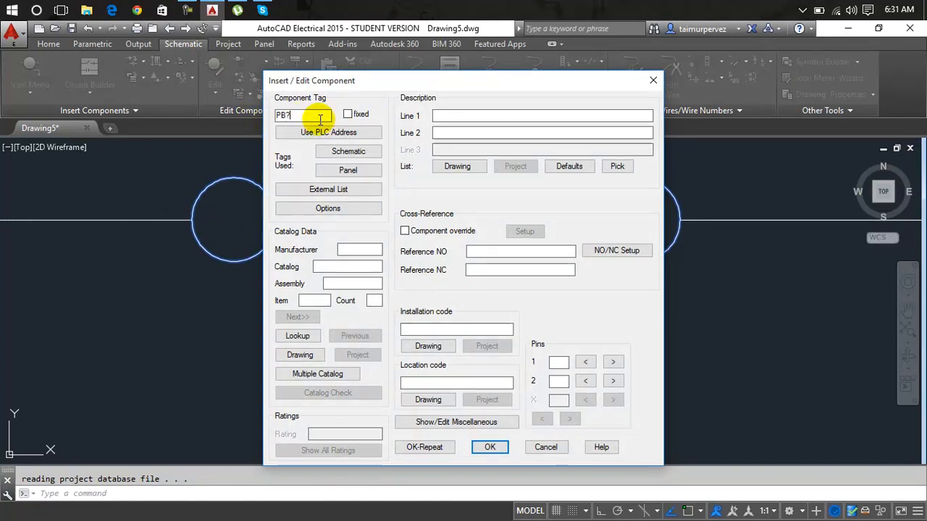
key(BackSpace)
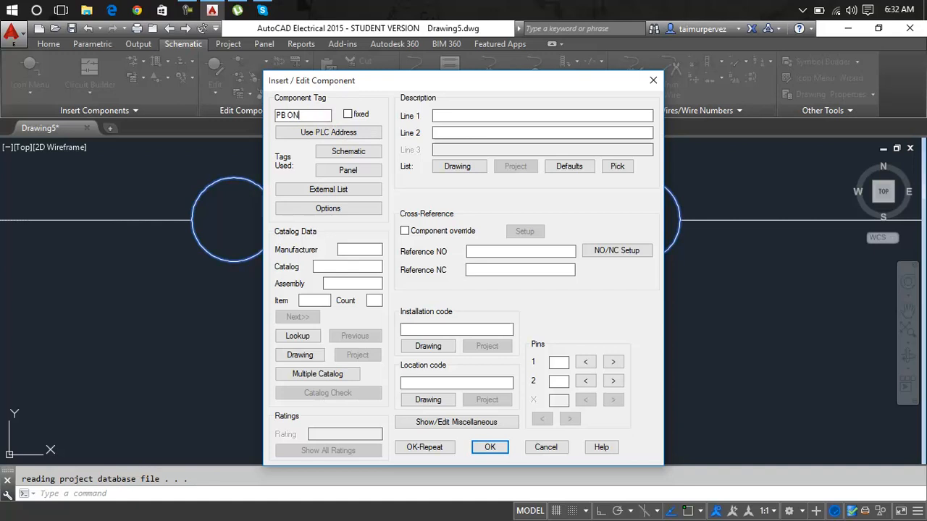
click(475, 117)
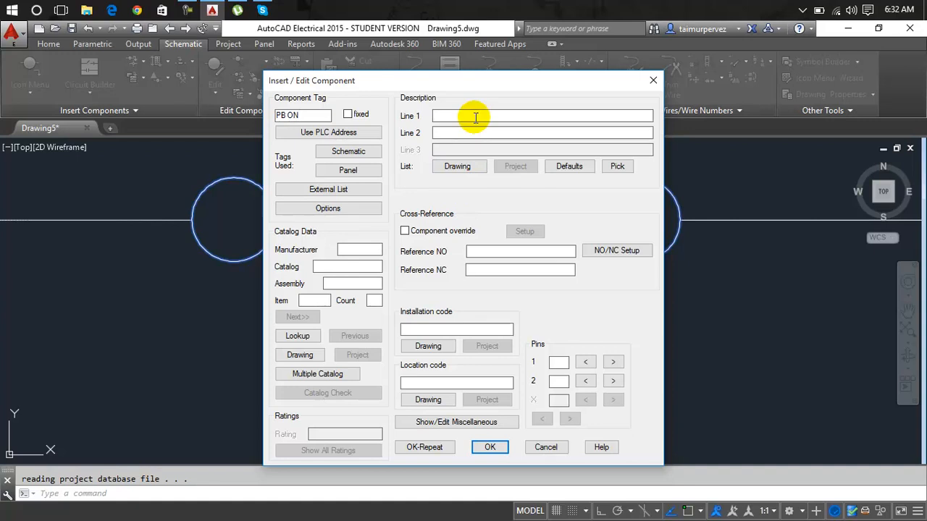
text(plz on the push button)
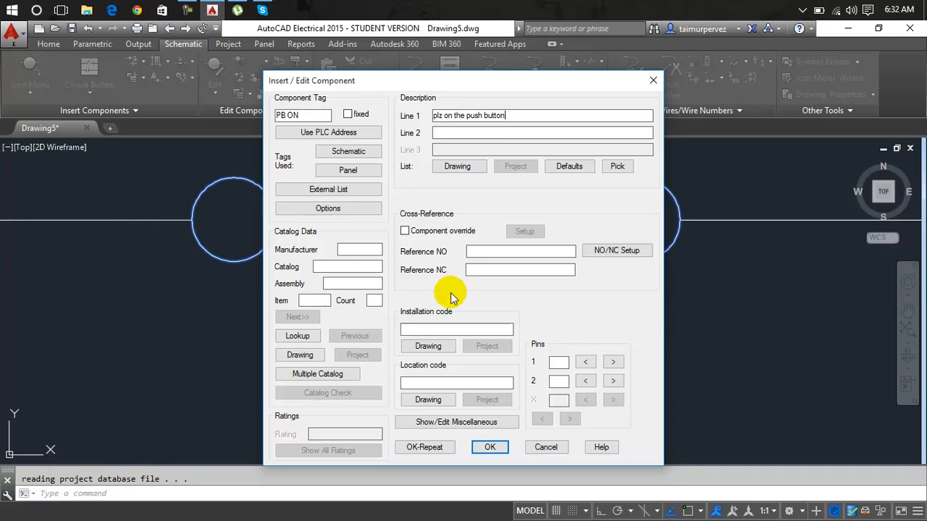
click(487, 447)
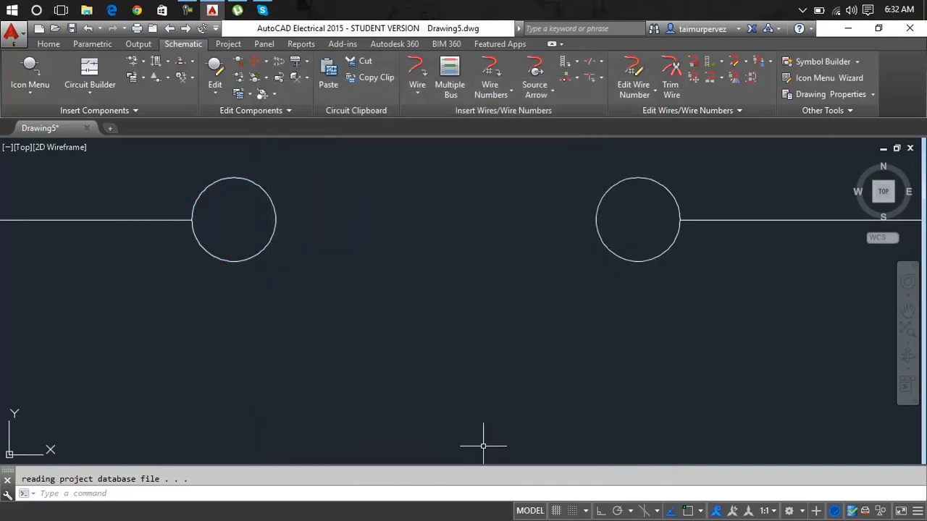
scroll(451, 332, down, 3)
scroll(457, 199, down, 2)
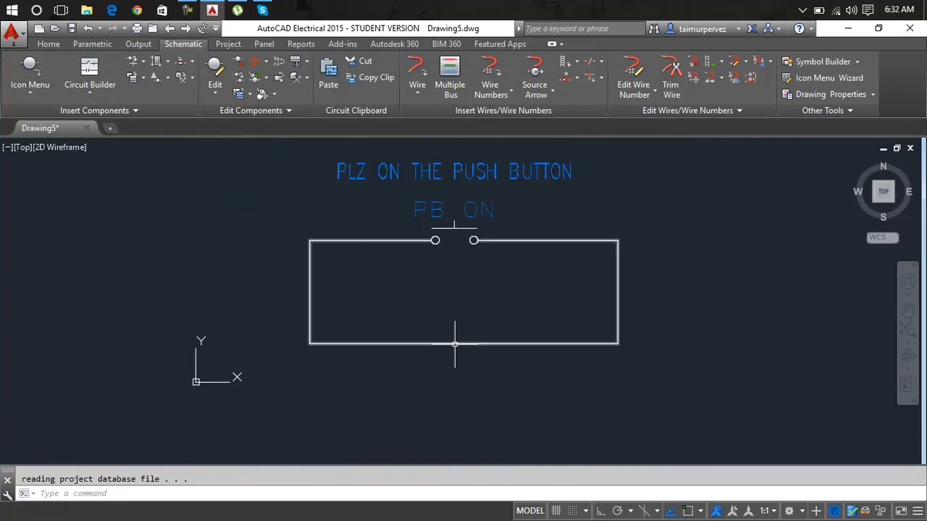
Insert a normally closed push button at the middle of the rectangle's lower edge.
click(33, 88)
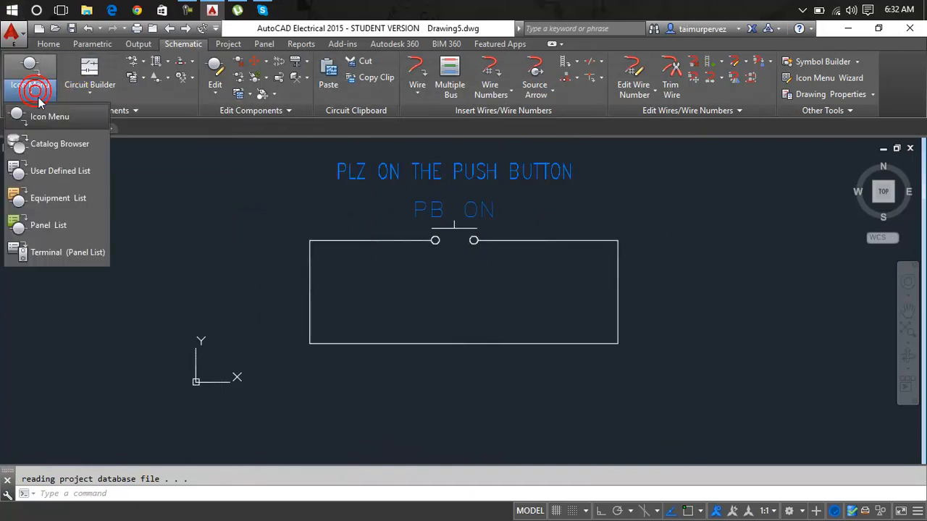
click(62, 124)
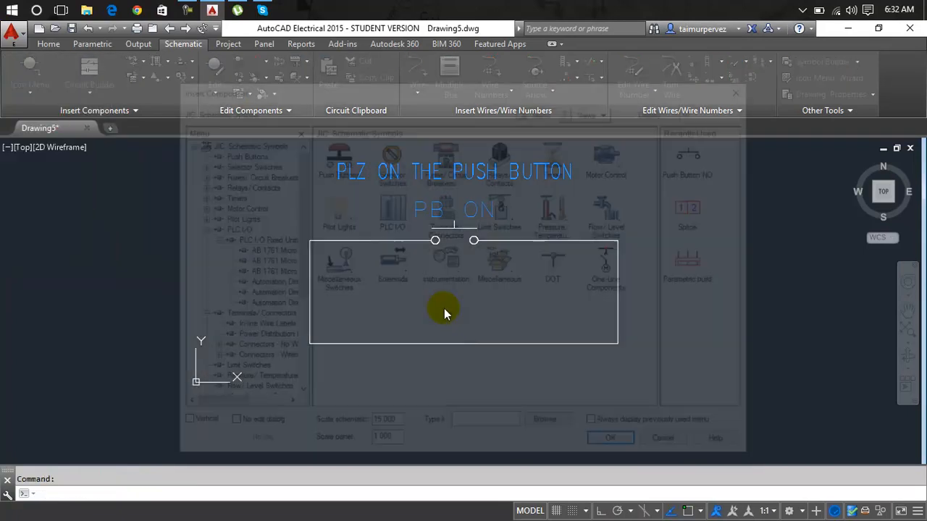
click(334, 161)
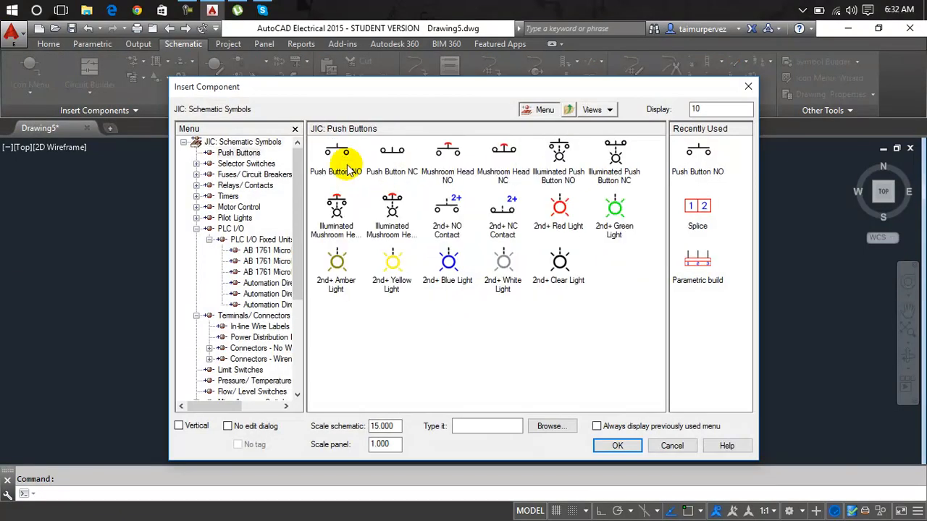
click(397, 167)
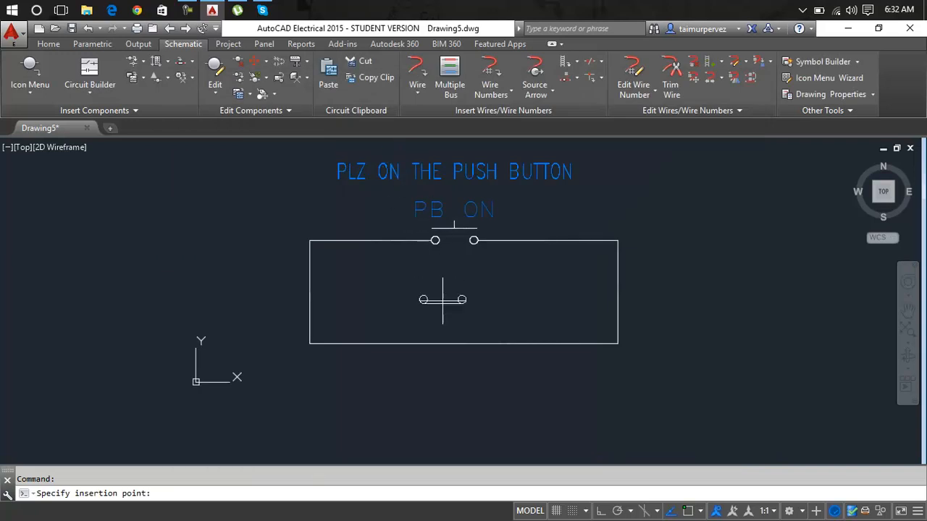
scroll(453, 336, up, 6)
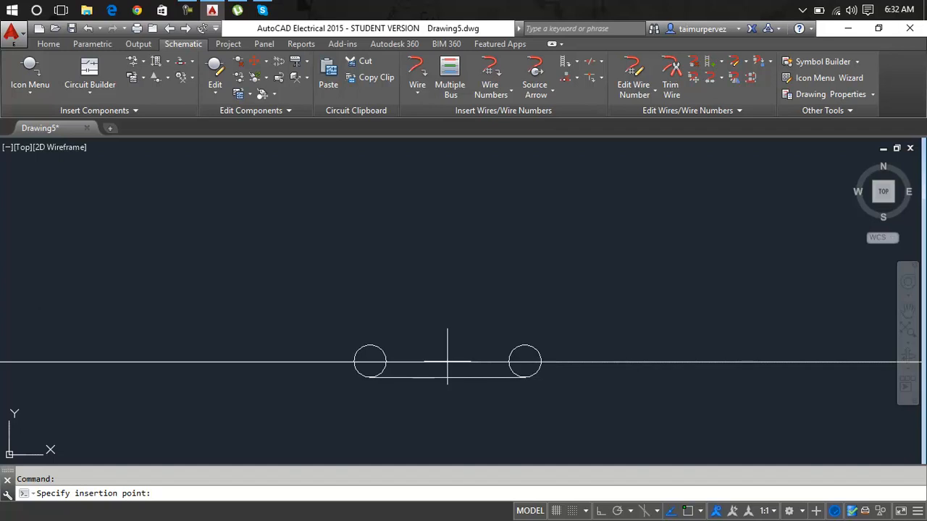
click(448, 362)
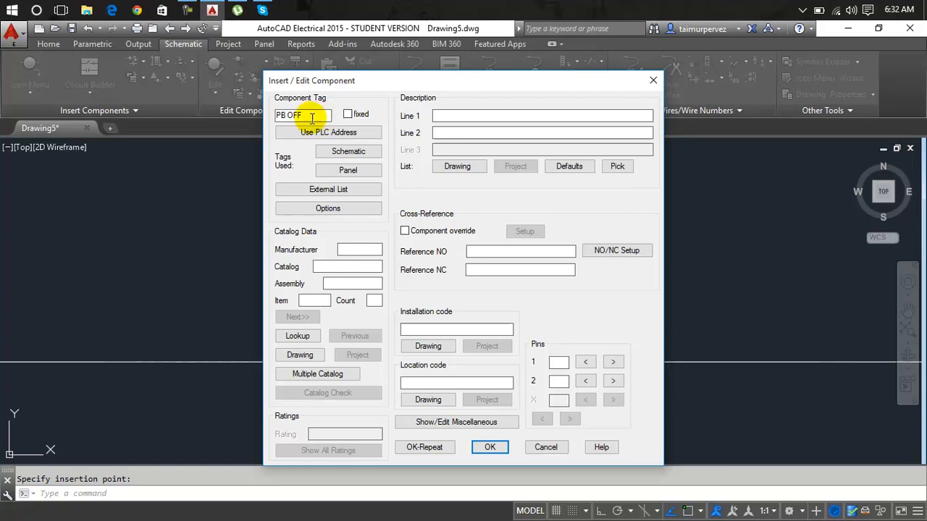
Tag the lower push button PB OFF, enter "off the button" as its first description line and confirm.
click(436, 121)
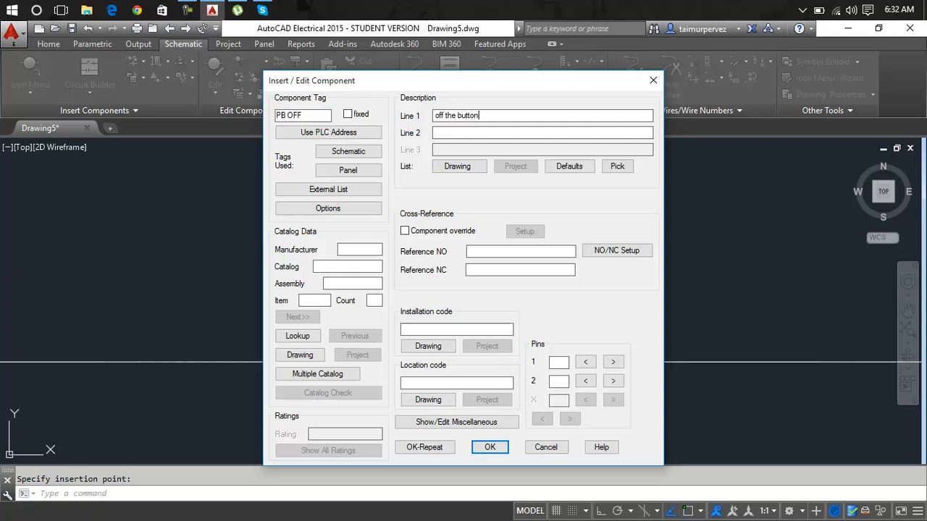
click(490, 447)
scroll(434, 217, down, 3)
middle_drag(416, 210, 418, 299)
Try to move the OFF THE BUTTON description below the lower push button by its grip.
click(419, 277)
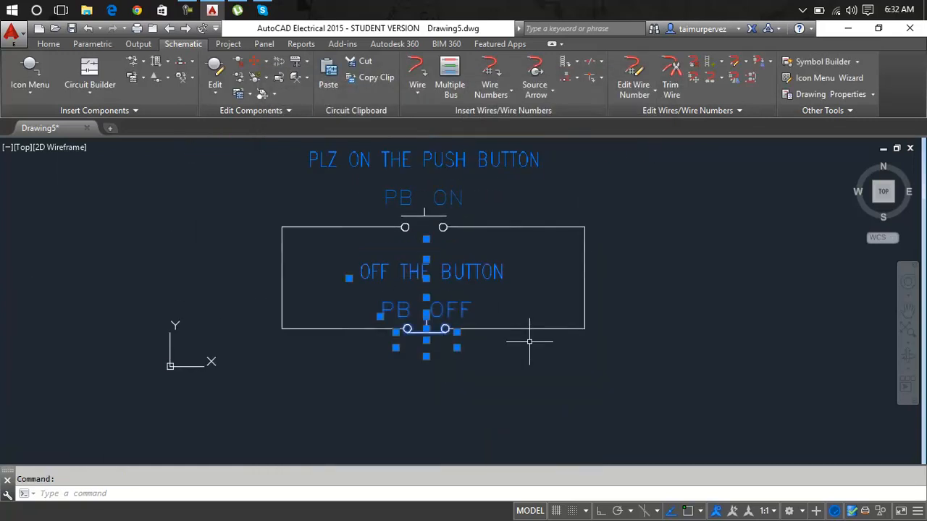
key(Escape)
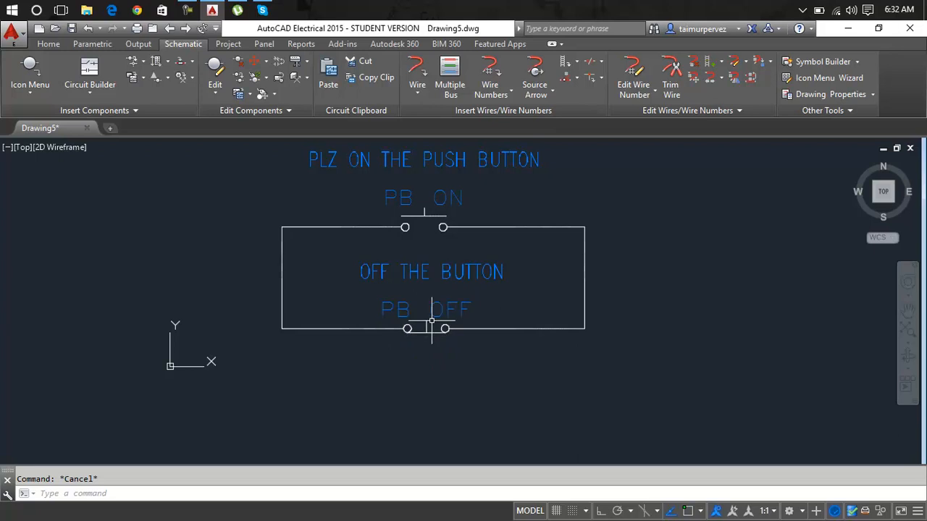
click(416, 275)
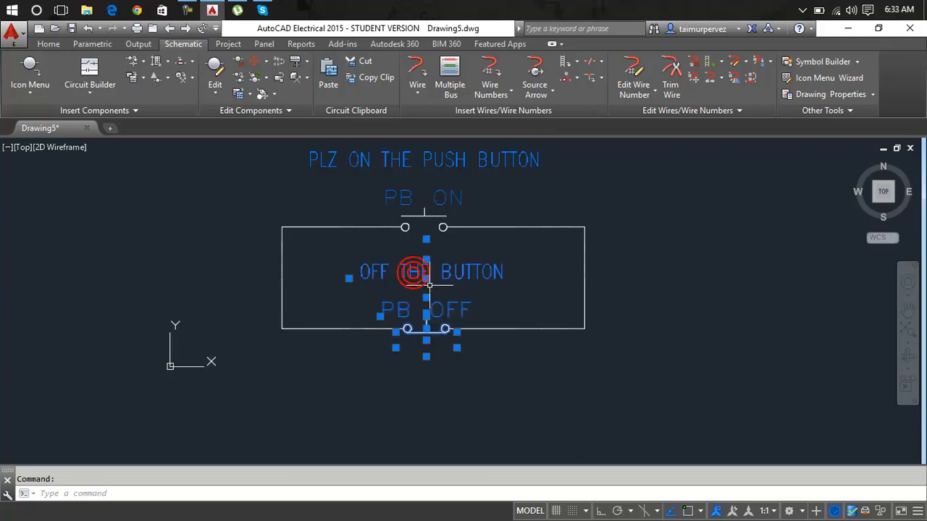
click(425, 297)
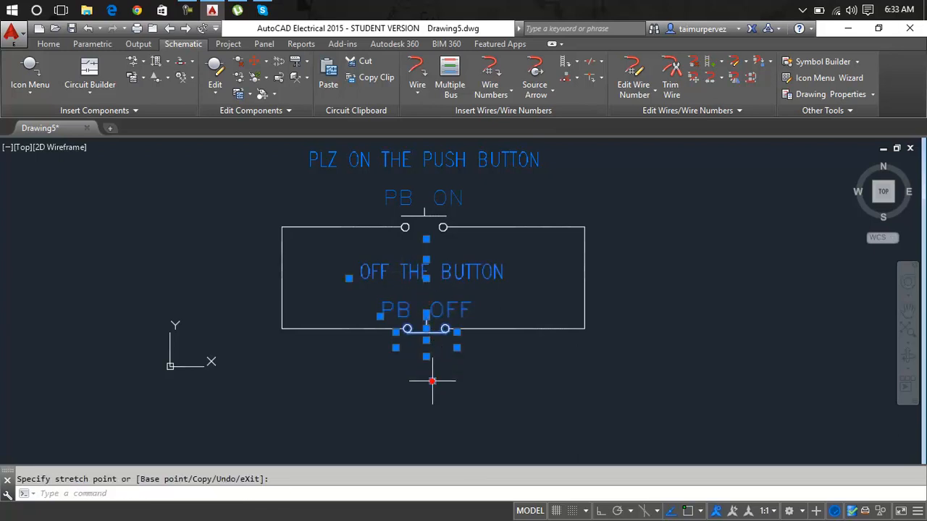
key(Escape)
click(468, 272)
key(Escape)
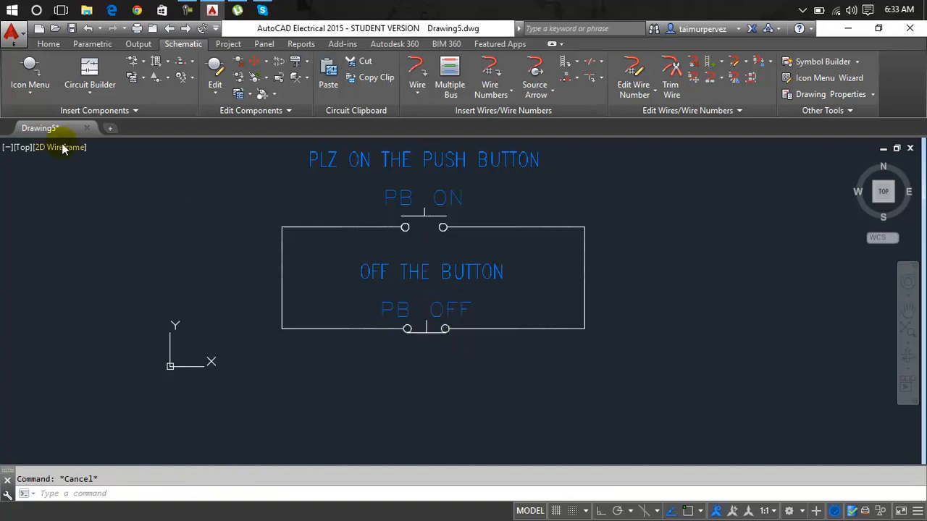
Link the PB ON push button to the PB OFF push button with a dashed line.
click(191, 78)
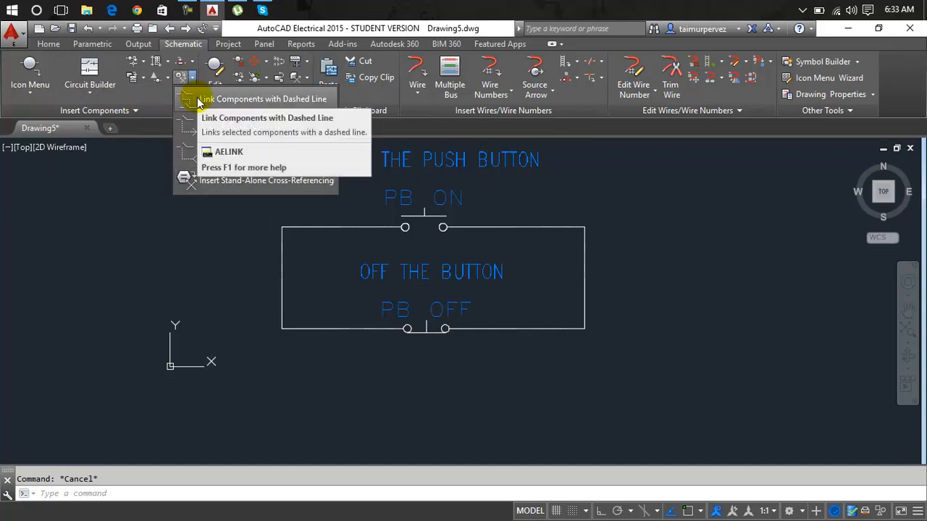
click(197, 103)
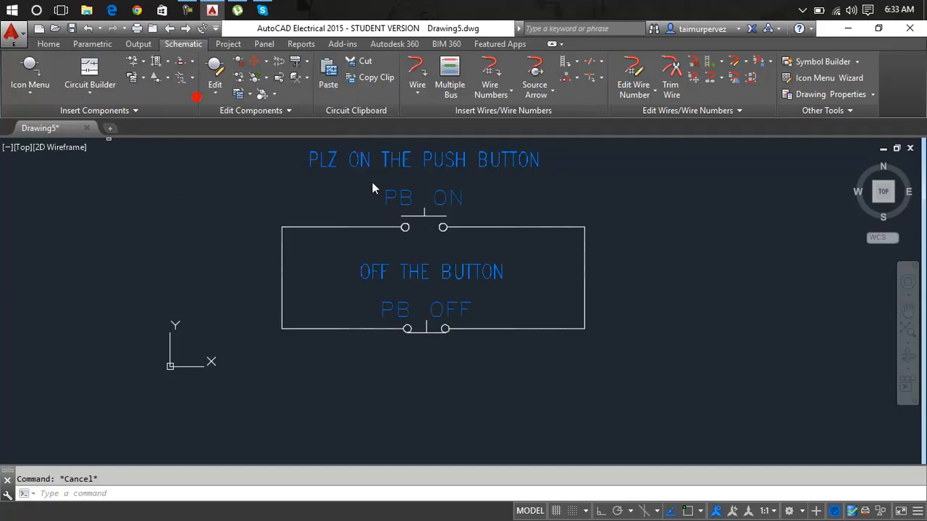
click(425, 216)
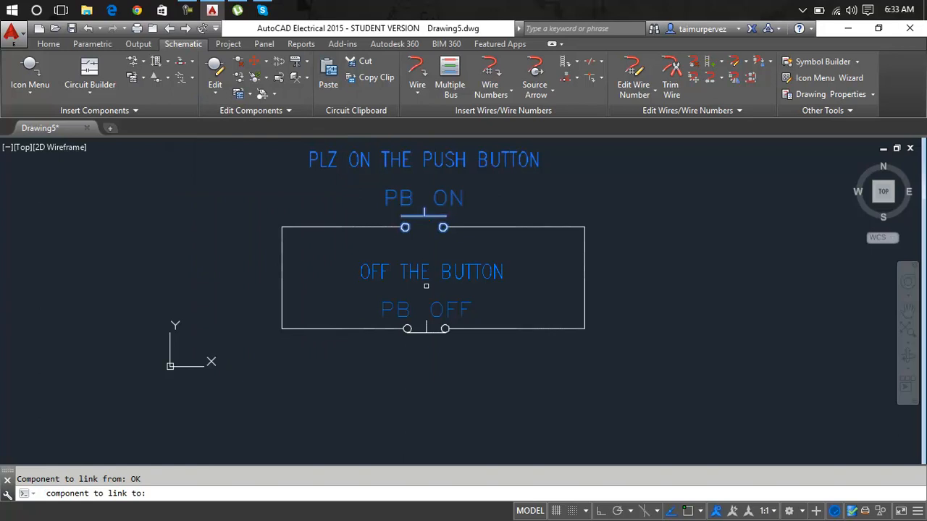
click(428, 332)
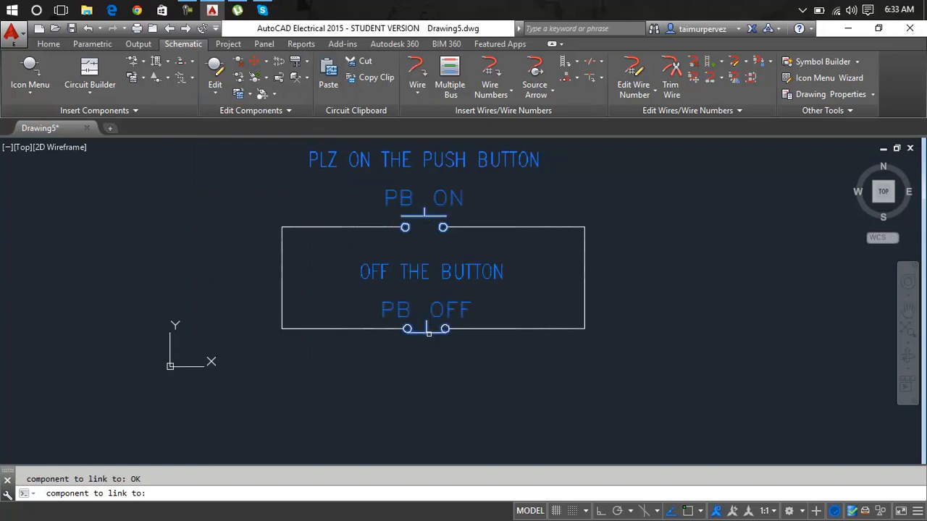
scroll(426, 299, up, 4)
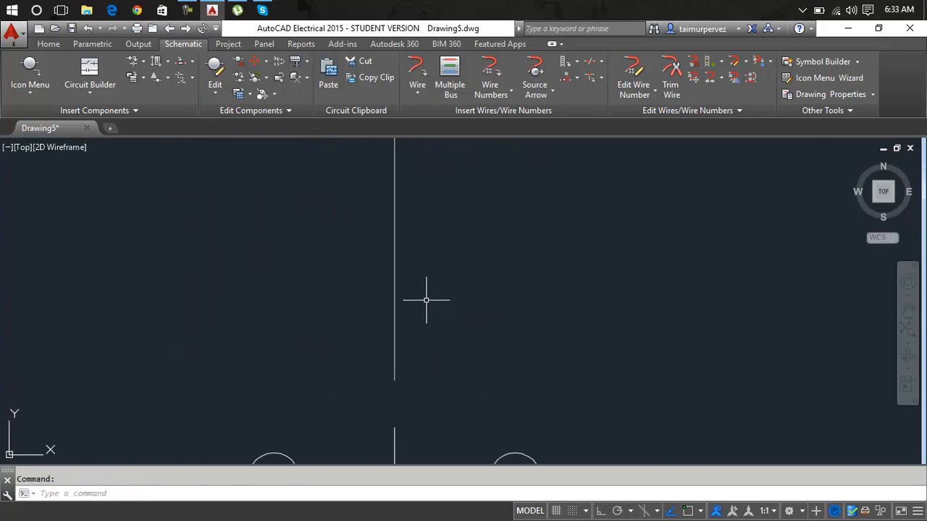
scroll(426, 300, down, 2)
scroll(425, 300, down, 2)
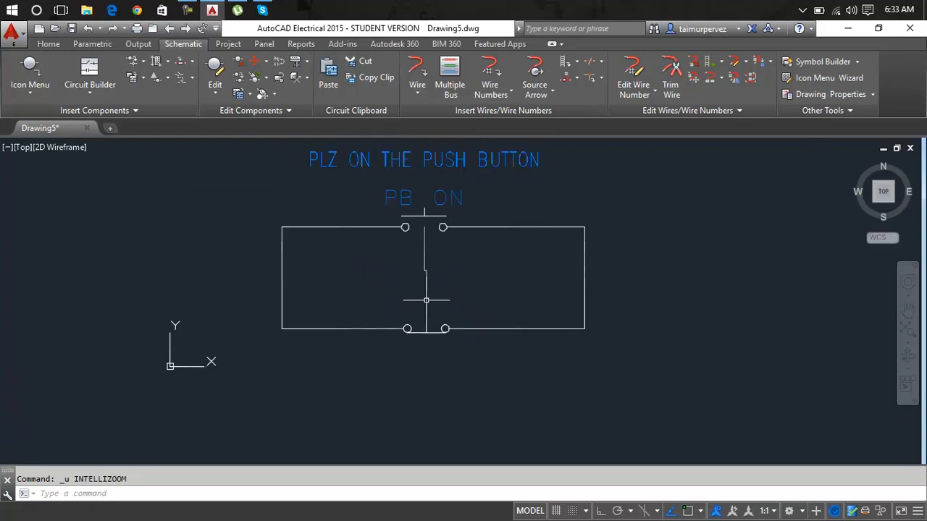
Undo the dashed-line link between the two push buttons.
key(ctrl+z)
scroll(537, 275, down, 2)
middle_drag(526, 271, 349, 290)
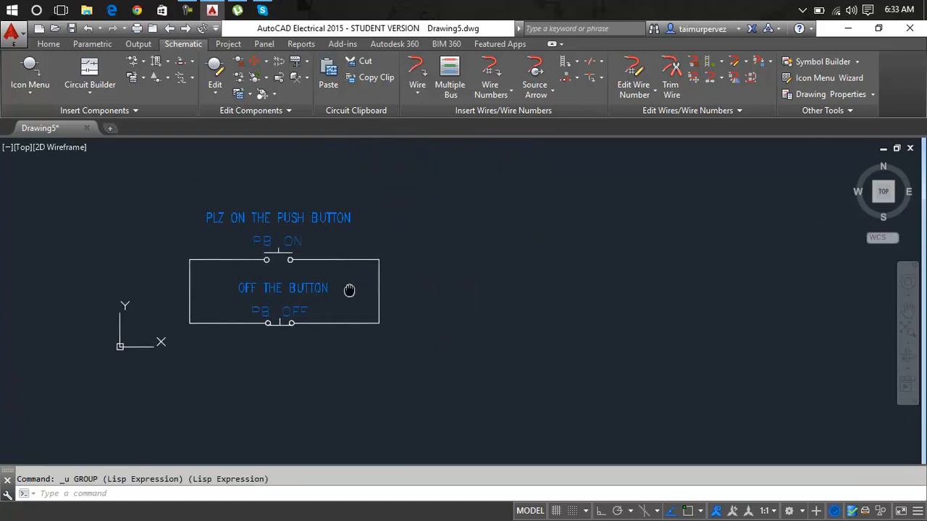
Open the demo01 drawing from the recent documents alongside Drawing5.
click(39, 102)
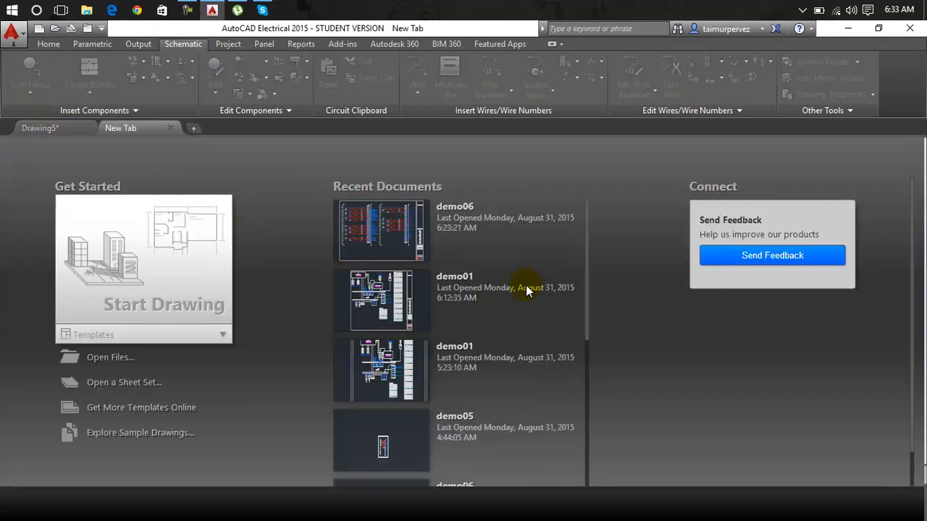
click(428, 310)
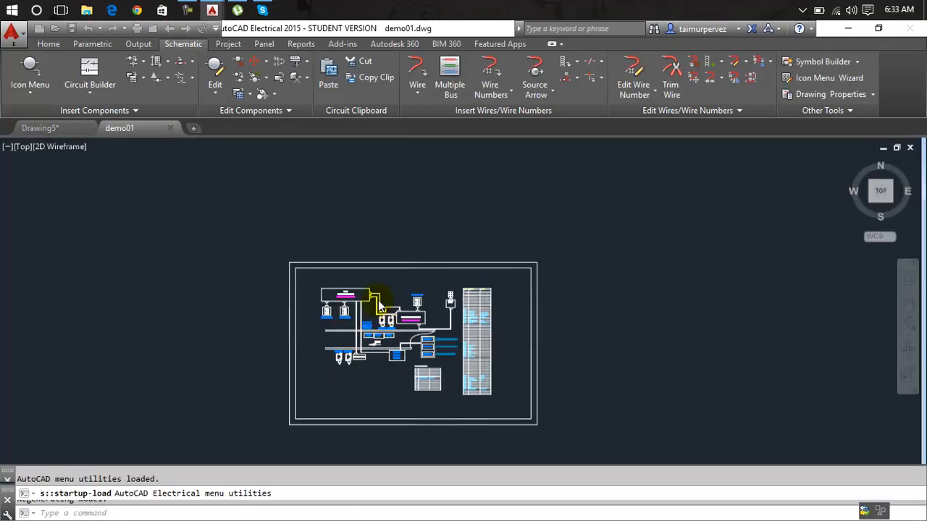
scroll(331, 302, up, 8)
middle_drag(331, 302, 759, 375)
scroll(671, 375, up, 2)
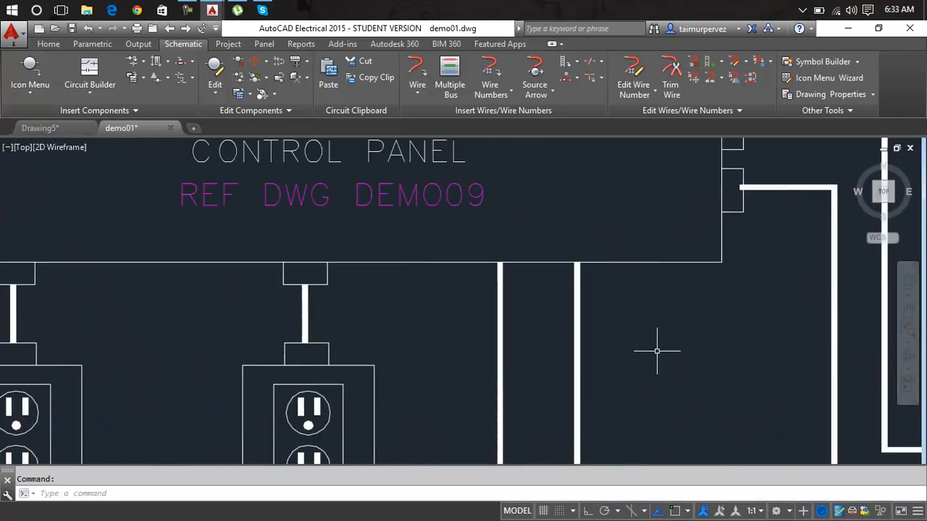
Try to start a dashed component link from the RECPT226 receptacle below the main control panel.
scroll(226, 153, down, 5)
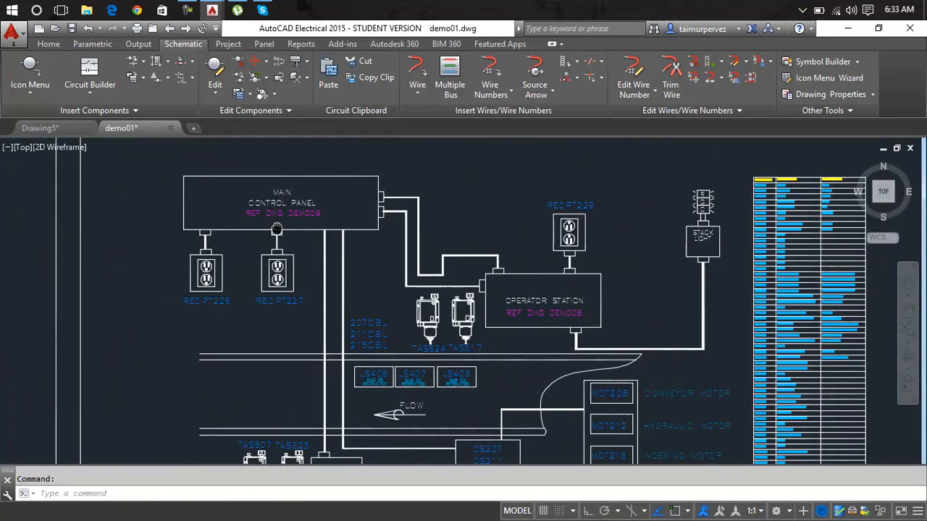
click(90, 88)
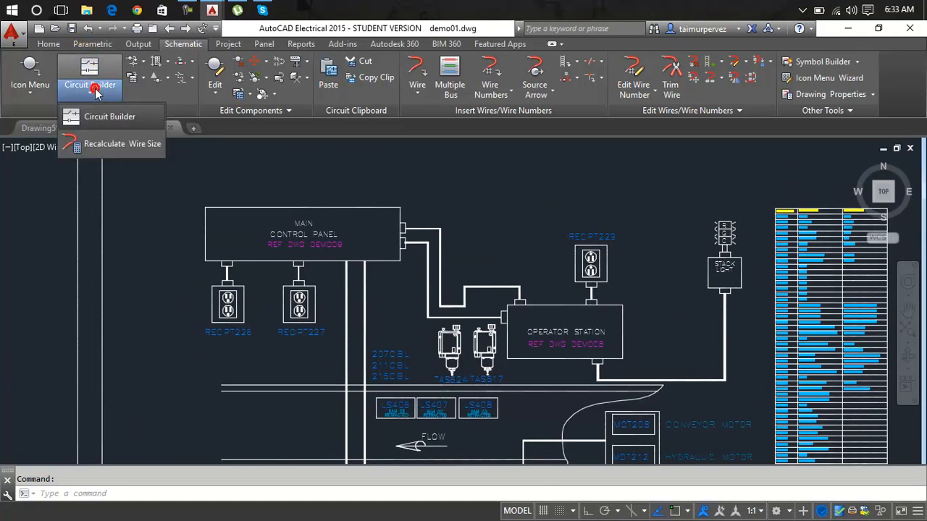
click(192, 77)
click(187, 92)
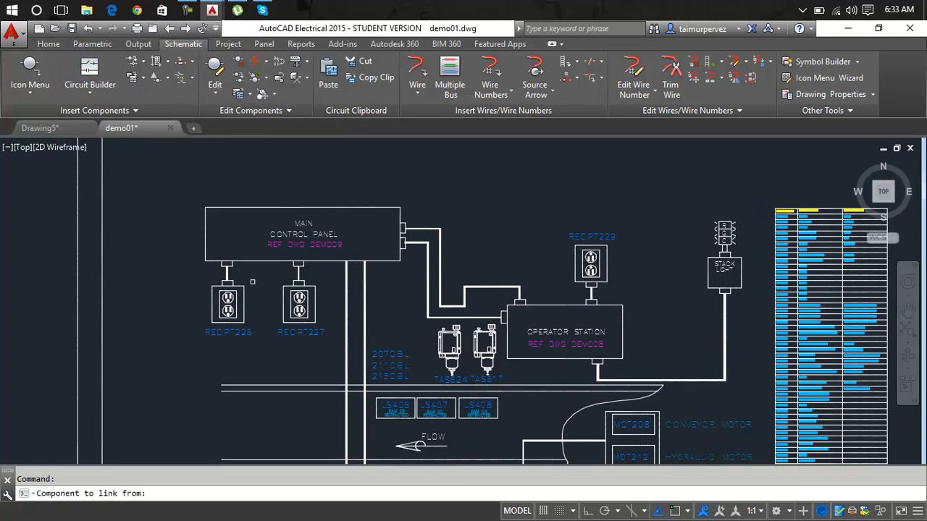
click(244, 309)
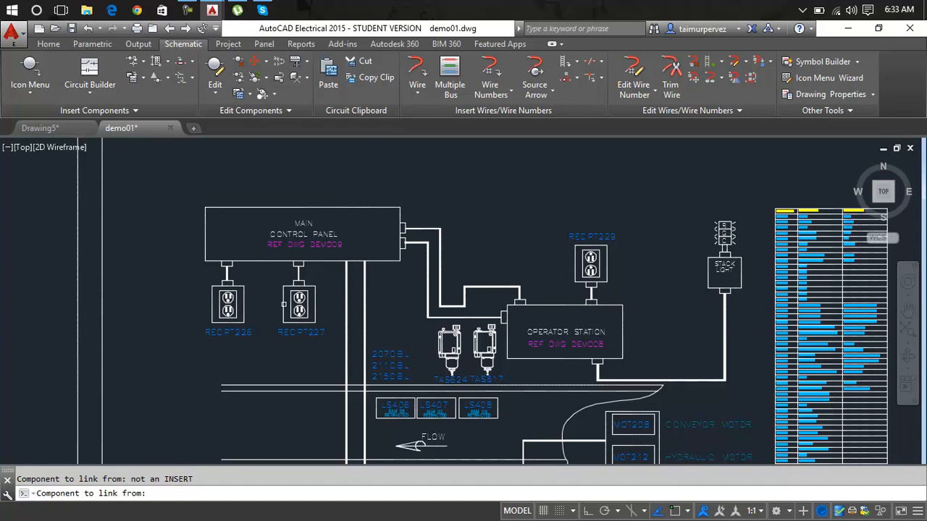
key(Escape)
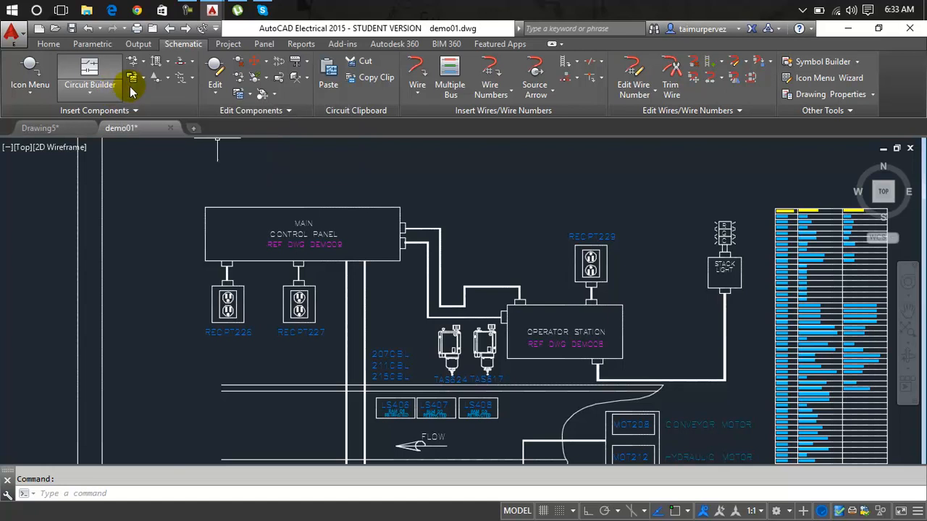
Try to start a dashed component link from the outlet circles inside the RECPT229 receptacle above the operator station.
click(180, 77)
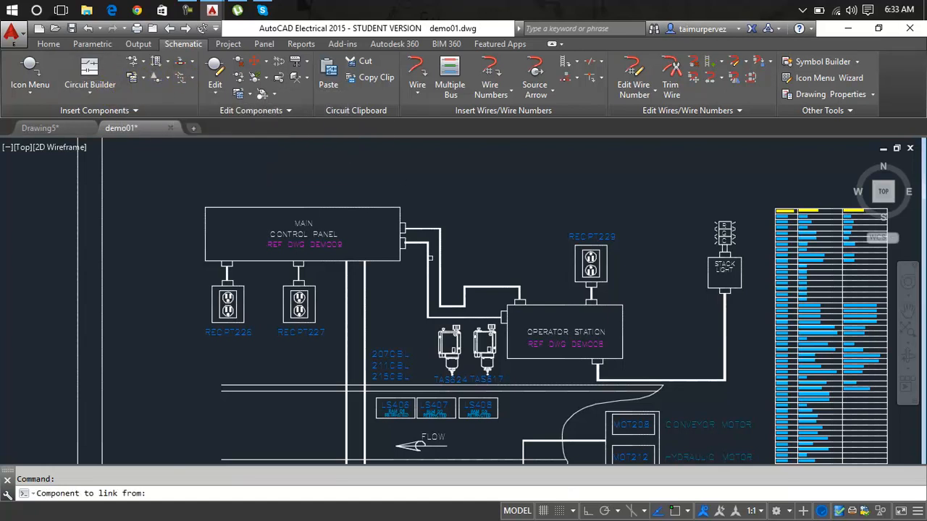
scroll(502, 233, down, 2)
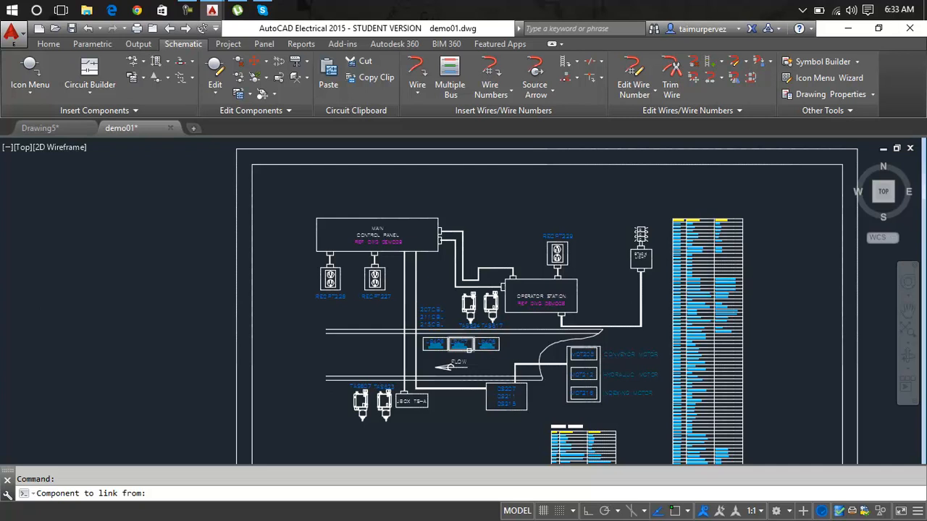
mouse_move(539, 347)
middle_down()
mouse_move(468, 245)
mouse_move(504, 274)
mouse_move(404, 334)
middle_up()
scroll(424, 239, up, 10)
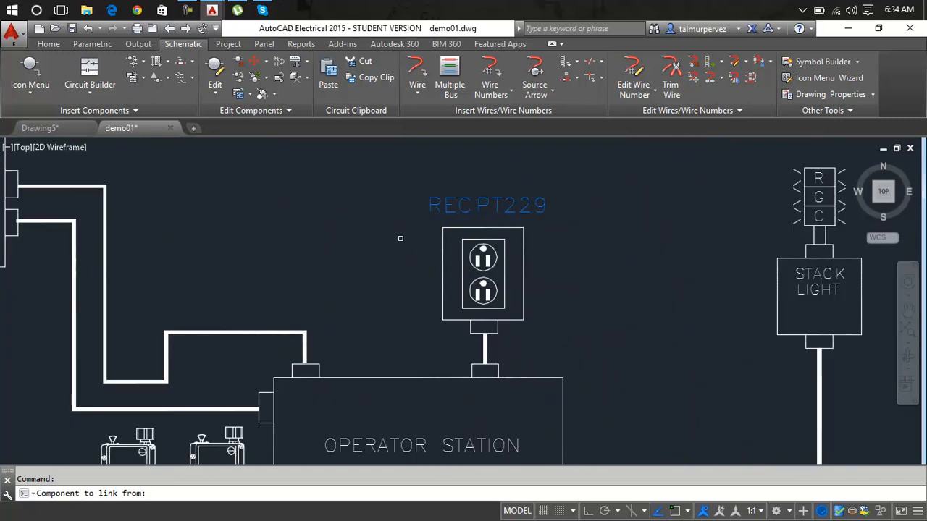
scroll(387, 267, up, 2)
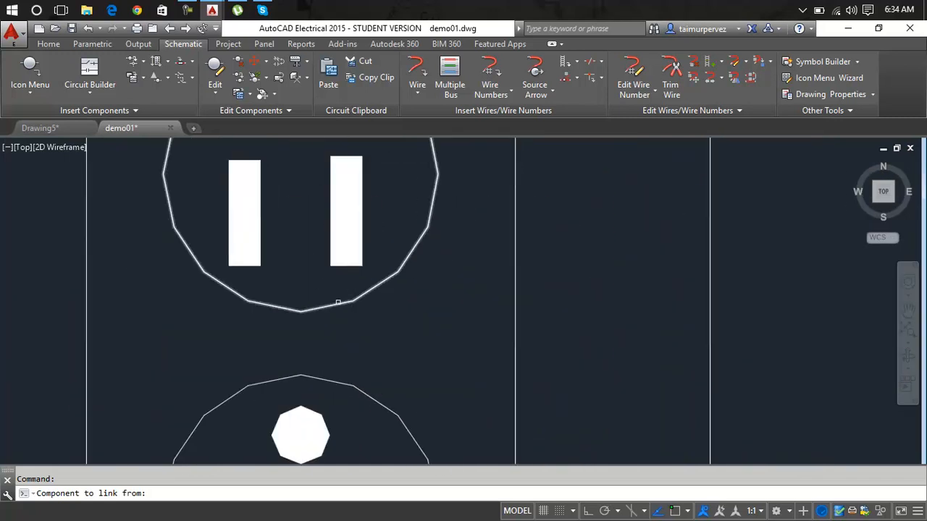
click(337, 304)
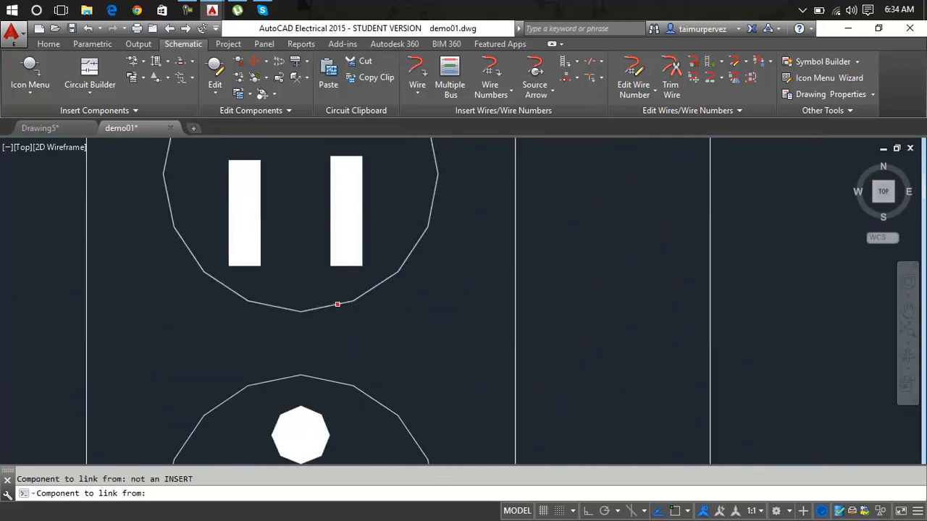
click(319, 378)
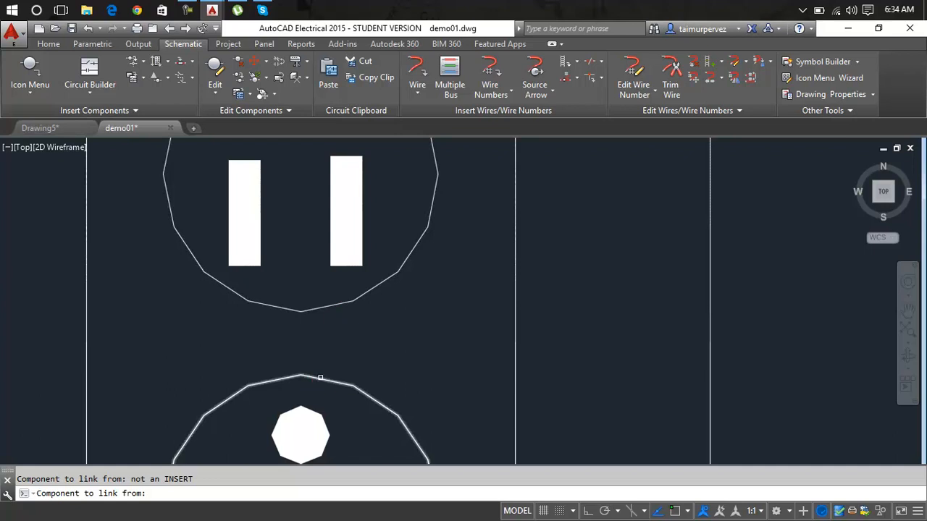
key(Escape)
Try to insert normally open push buttons with a component fence crossing the upper and lower edges of the main control panel.
scroll(391, 304, down, 8)
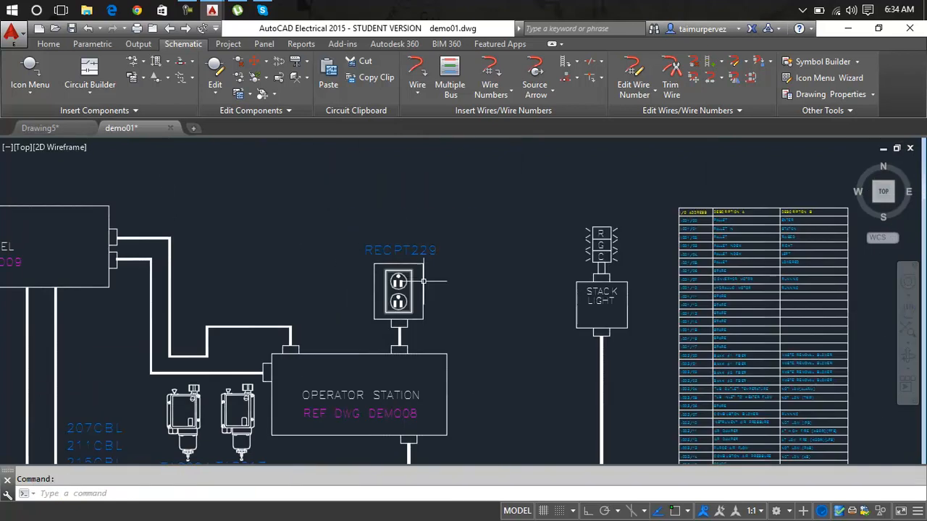
middle_drag(460, 279, 523, 141)
scroll(336, 234, up, 5)
middle_drag(348, 174, 394, 413)
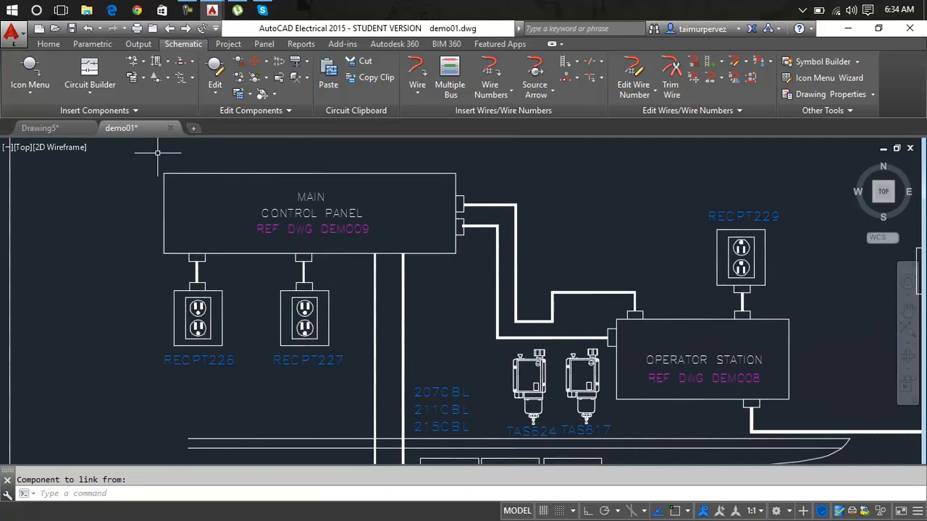
click(143, 61)
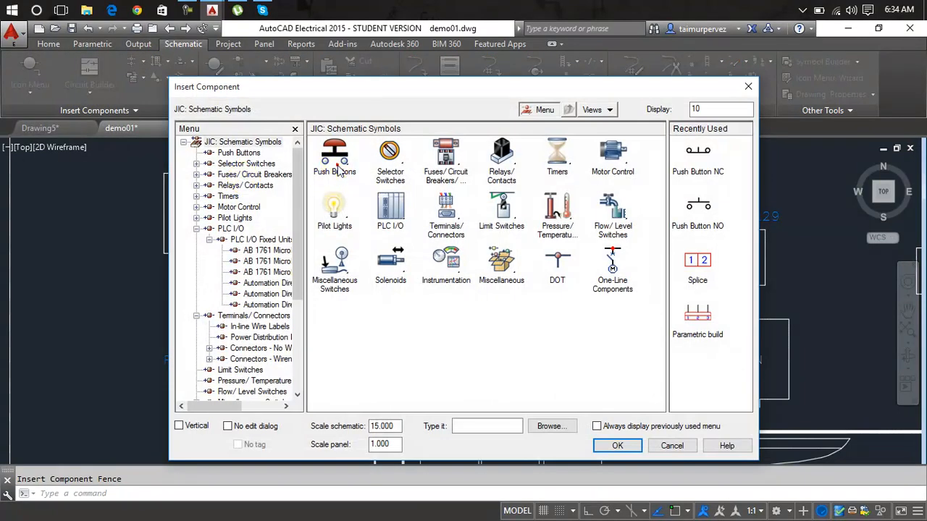
click(330, 168)
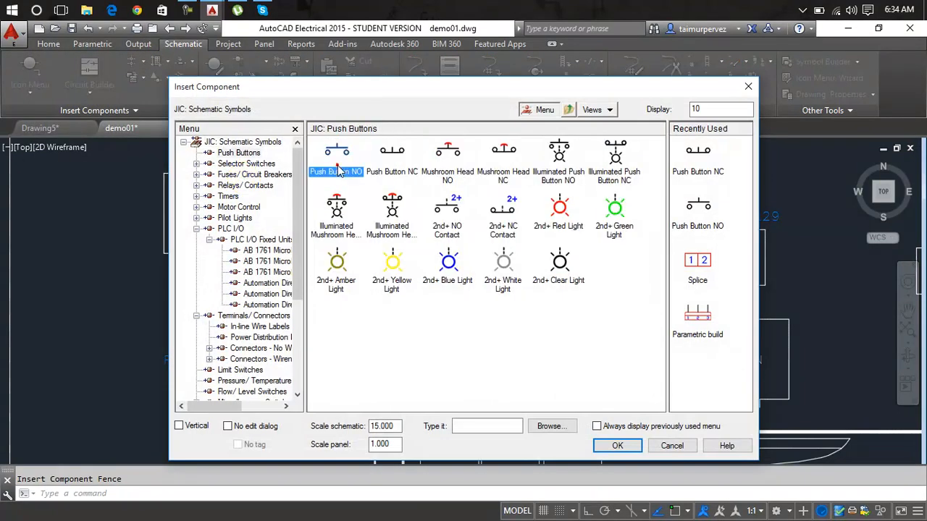
click(335, 158)
click(223, 175)
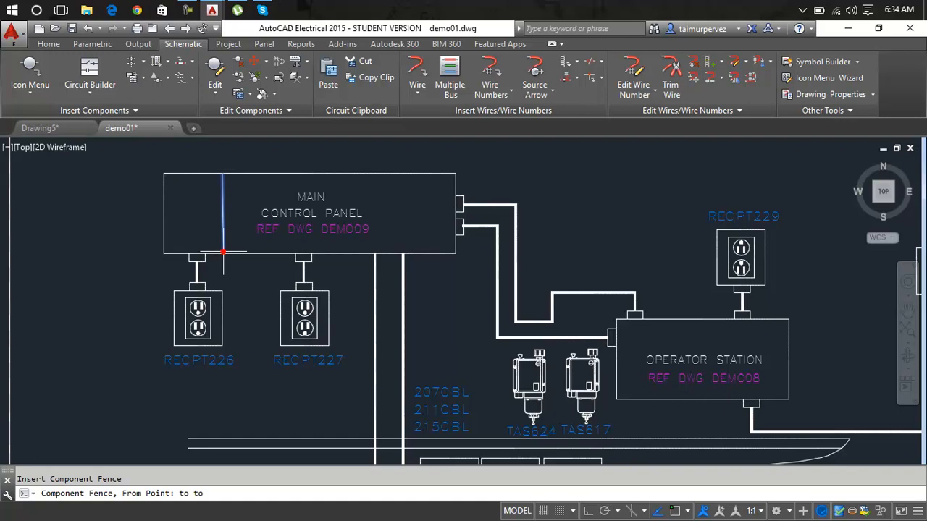
key(Return)
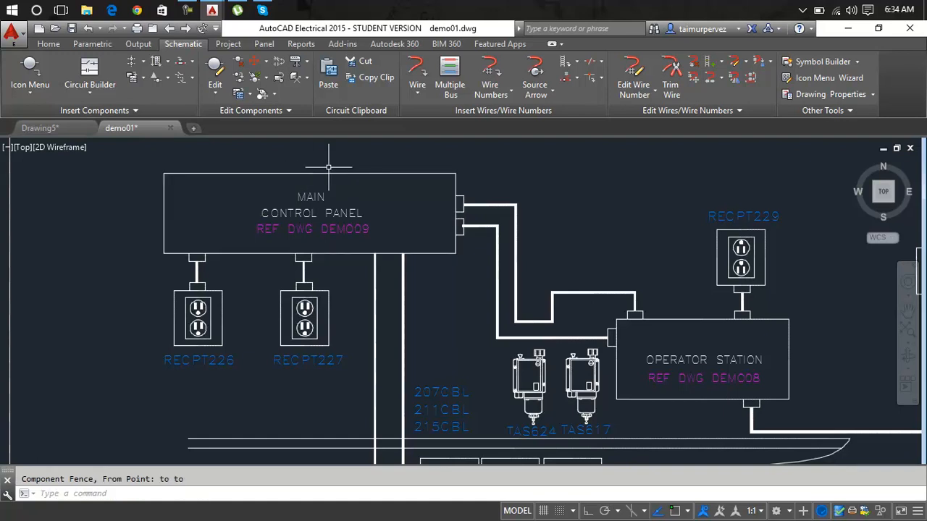
Insert a normally open push button (Push Button NO) on the upper edge of the main control panel box.
scroll(273, 181, down, 6)
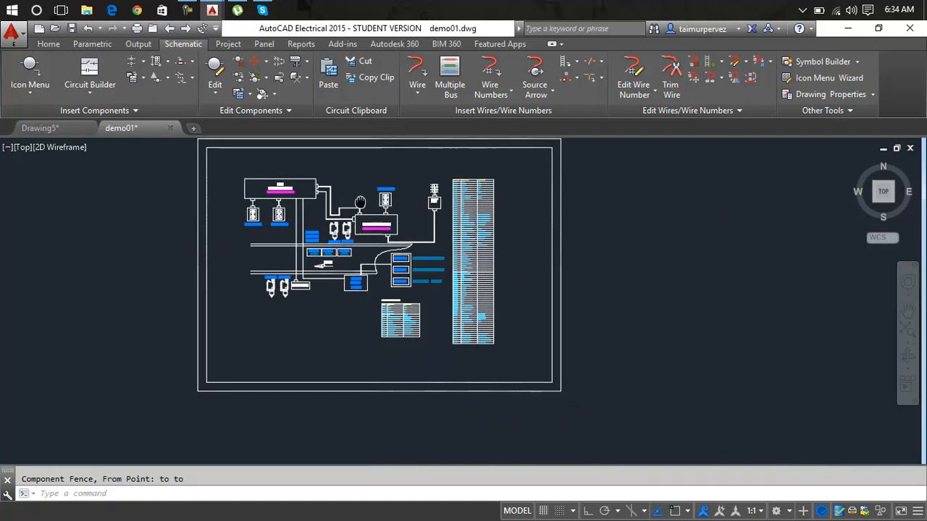
middle_drag(360, 202, 307, 210)
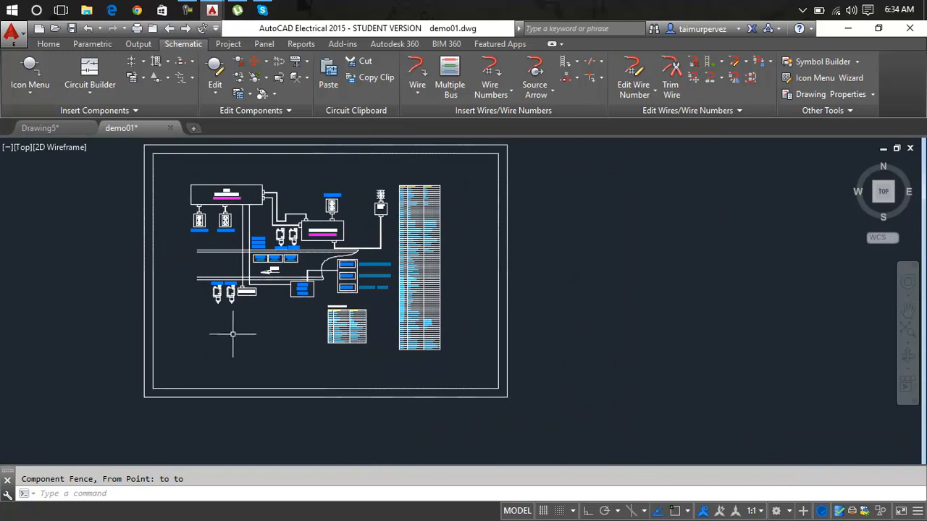
scroll(208, 247, up, 3)
middle_drag(94, 171, 210, 376)
click(46, 93)
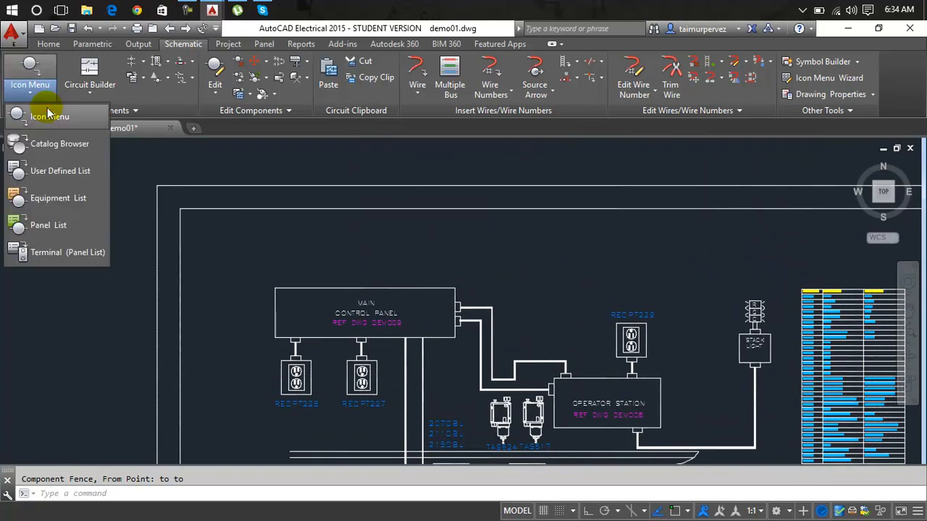
click(47, 110)
click(337, 168)
click(339, 172)
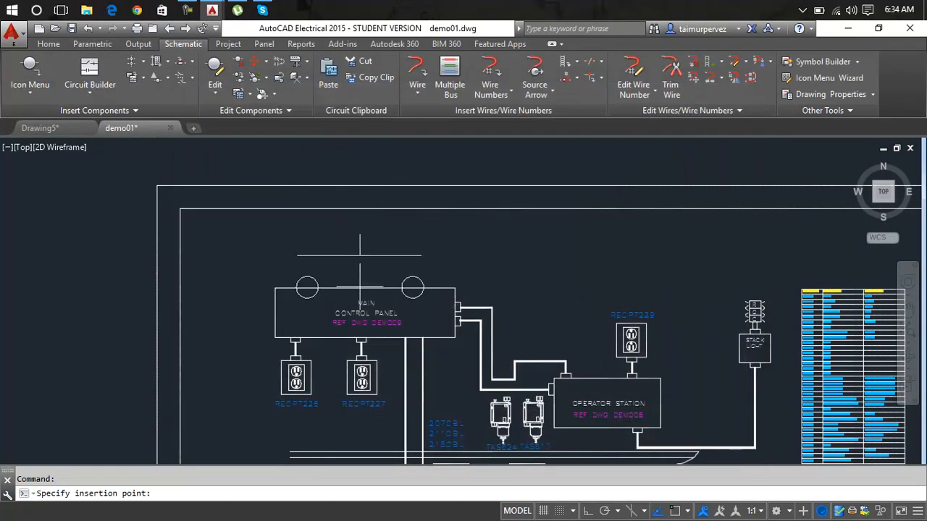
scroll(354, 289, up, 6)
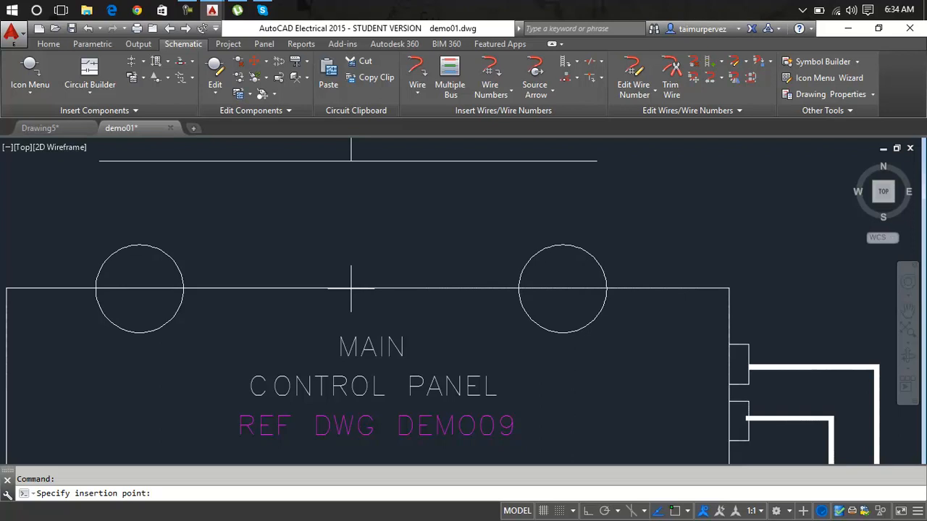
click(351, 289)
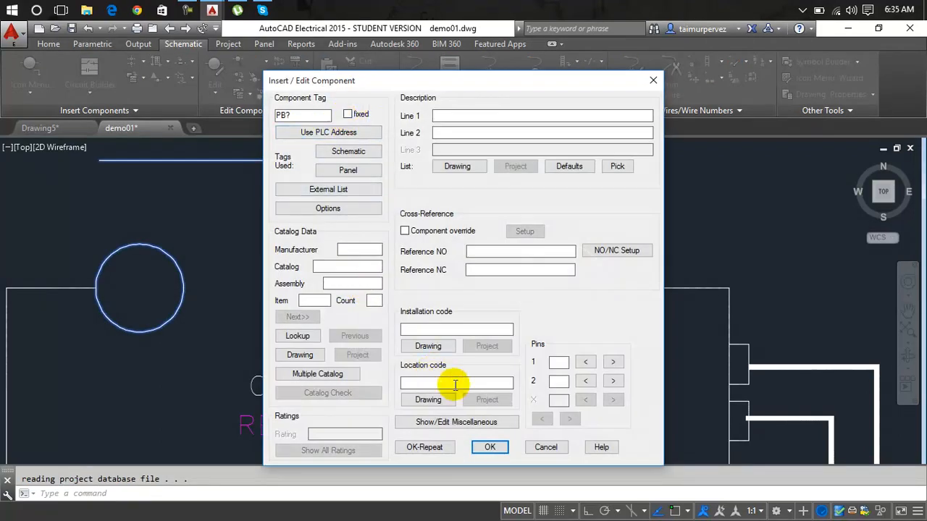
click(491, 448)
Insert a second normally open push button on the lower flow line, just above TAS607 and TAS623.
scroll(278, 249, down, 5)
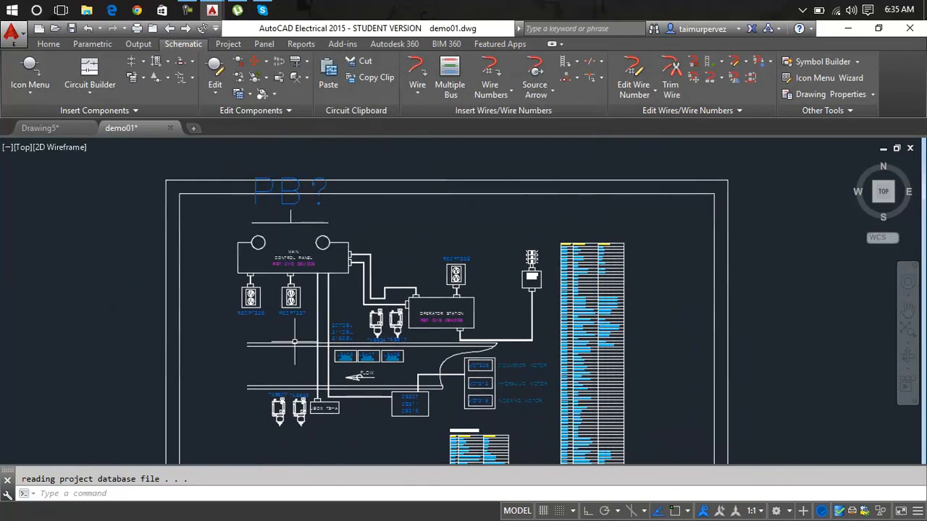
scroll(292, 382, up, 2)
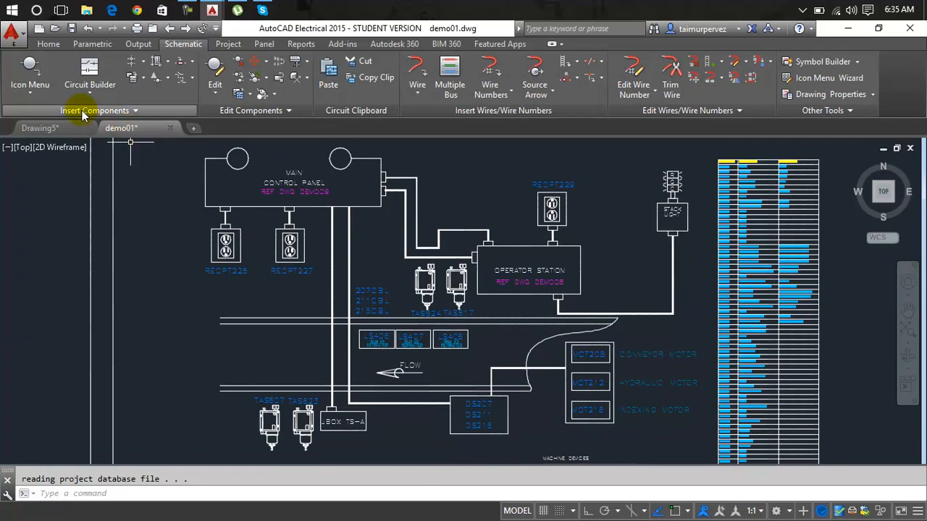
click(30, 72)
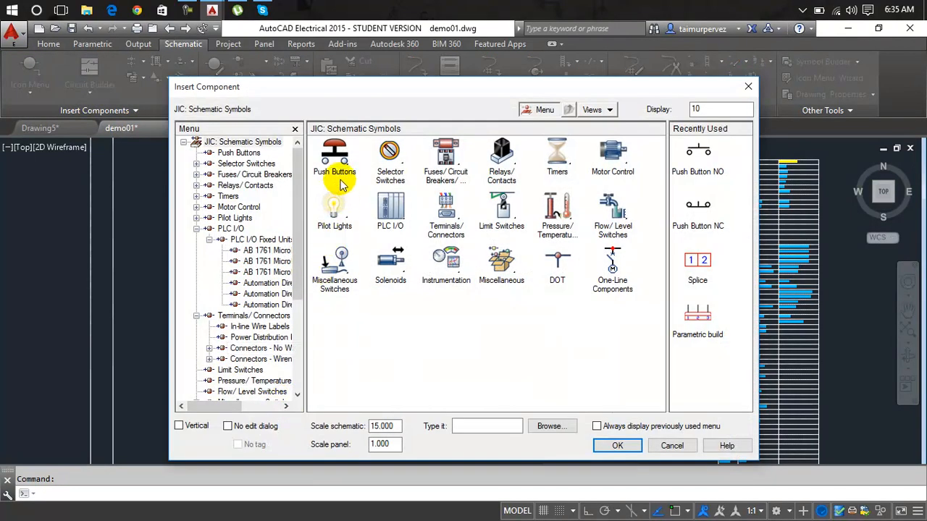
click(336, 166)
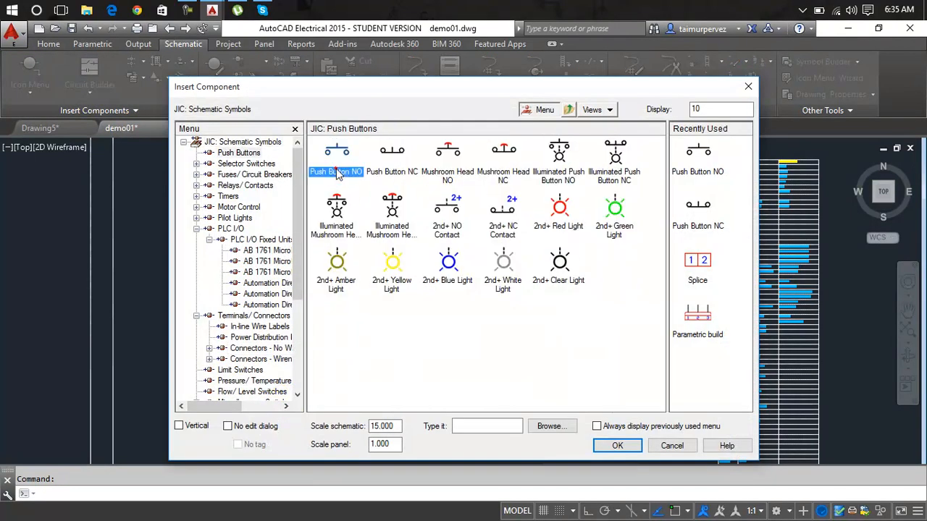
click(336, 171)
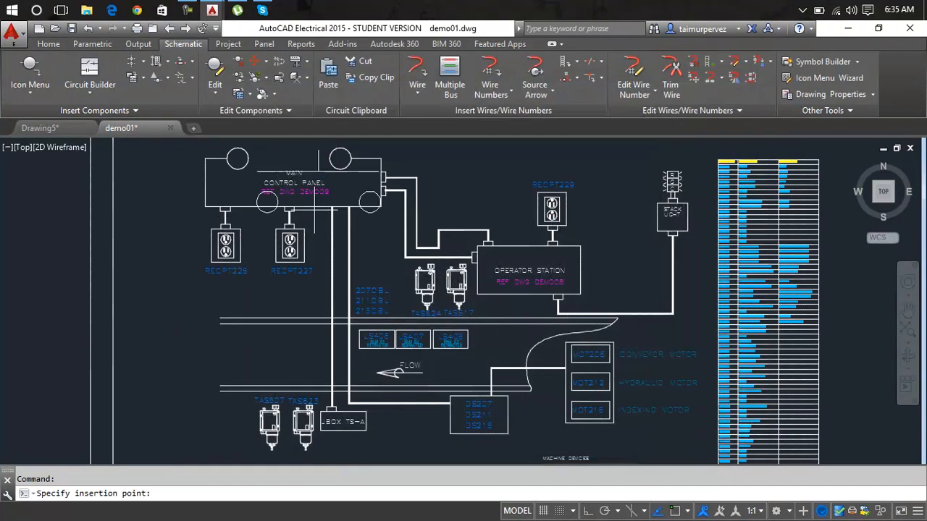
click(278, 387)
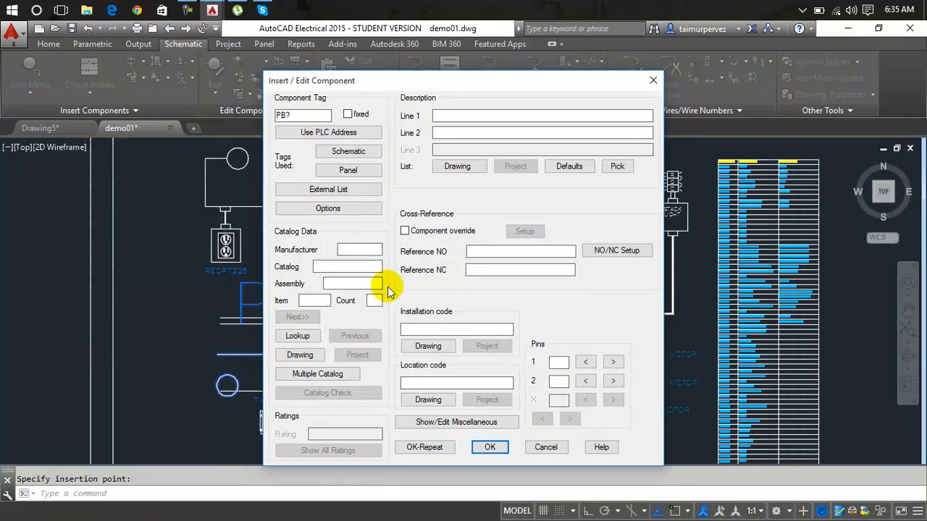
click(488, 447)
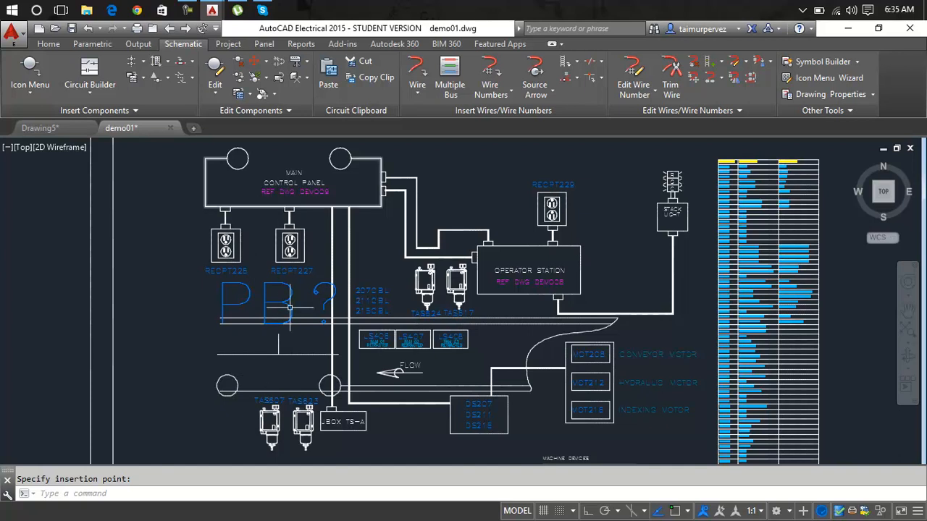
Link the lower push button to the push button on the main control panel with a dashed line.
click(181, 78)
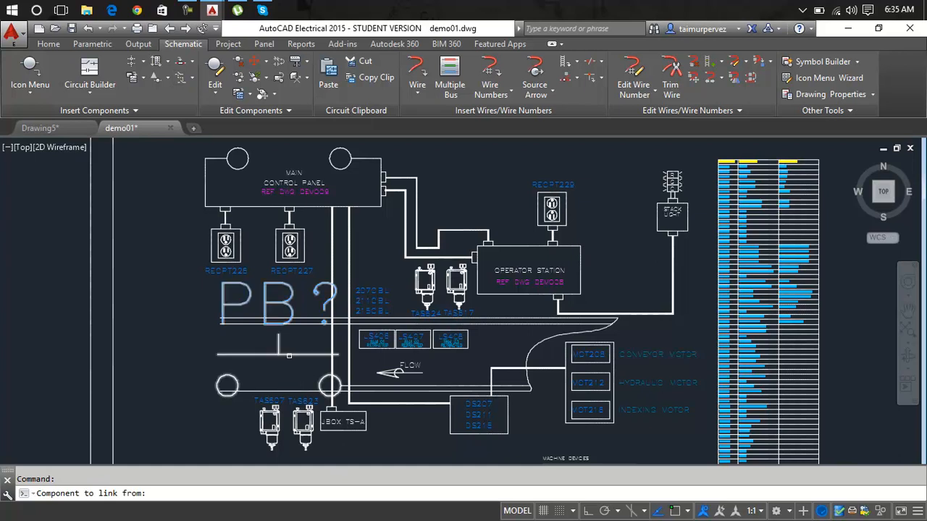
click(289, 355)
middle_drag(292, 152, 291, 216)
click(291, 191)
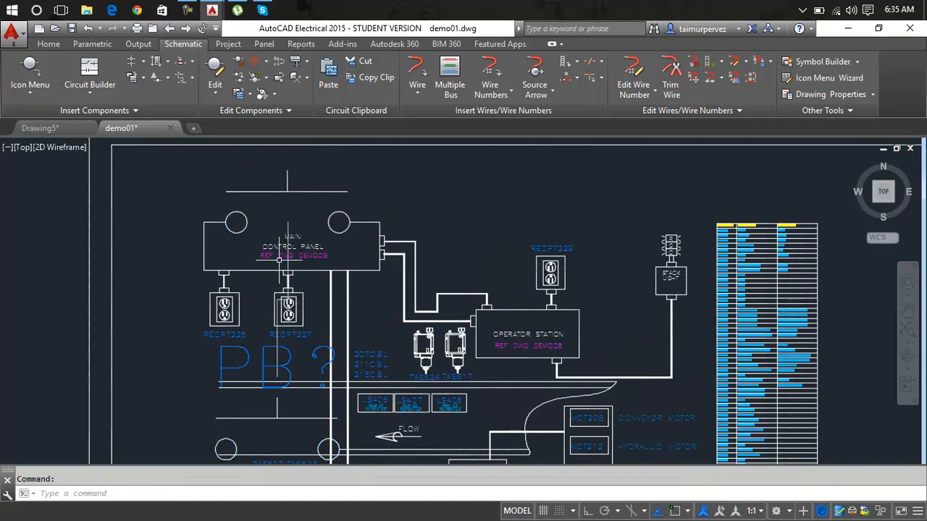
Undo the dashed link and both push button insertions in the demo01 drawing.
key(ctrl+z)
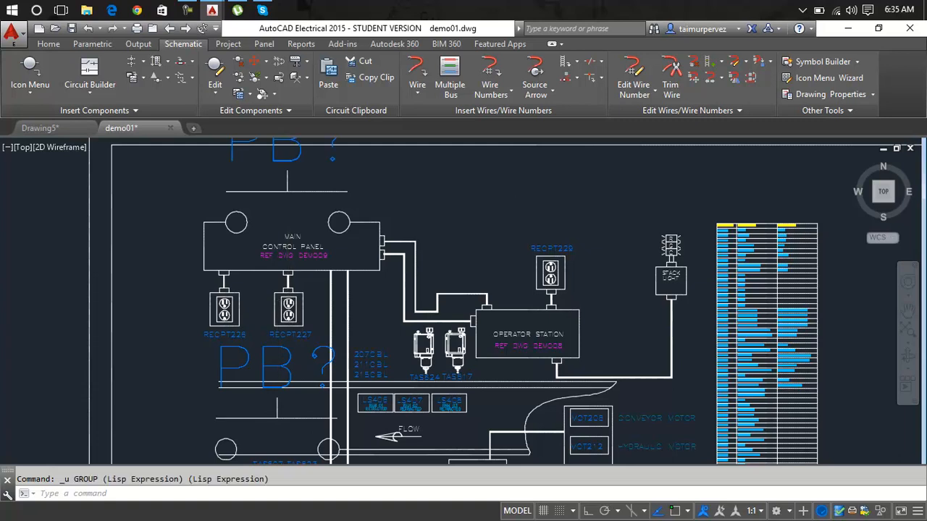
key(ctrl+z)
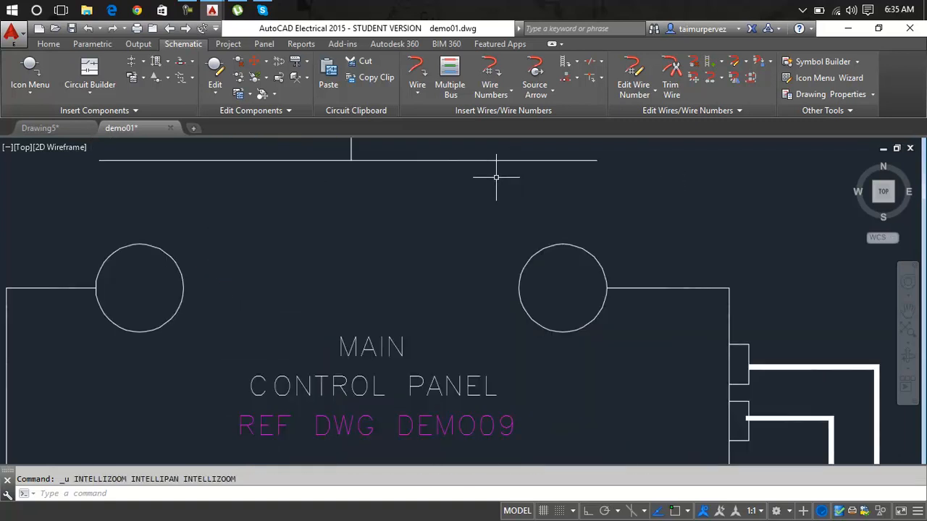
key(ctrl+z)
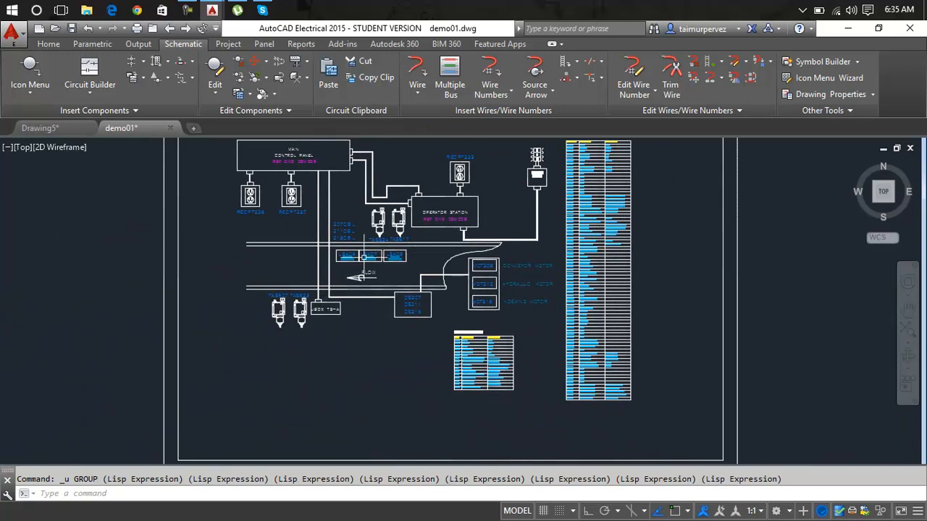
Insert a To reference arrow running from LS406 to a point left of the cable lines, described as "link one".
scroll(343, 237, up, 5)
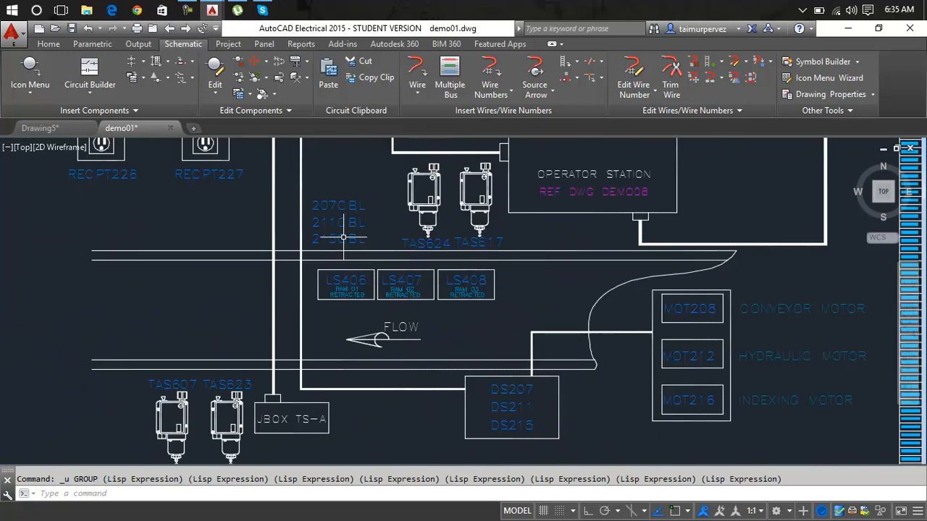
click(192, 81)
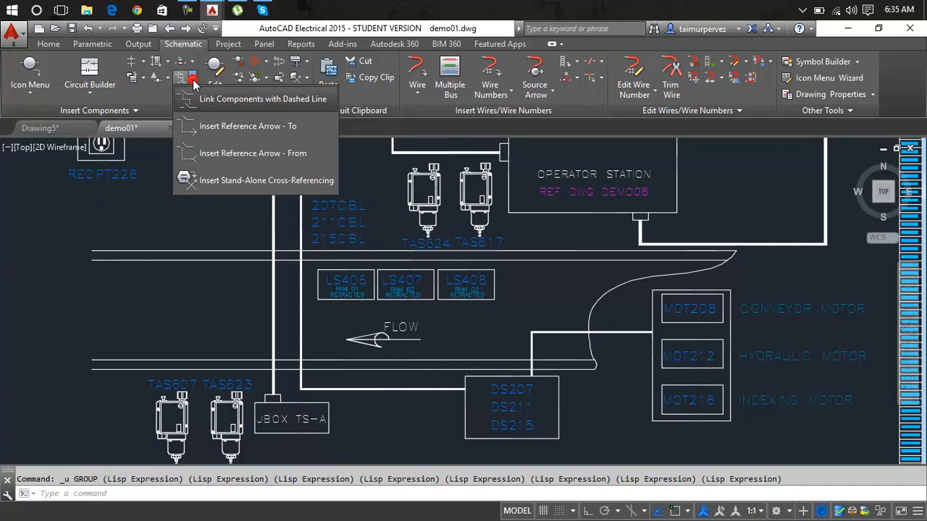
click(251, 127)
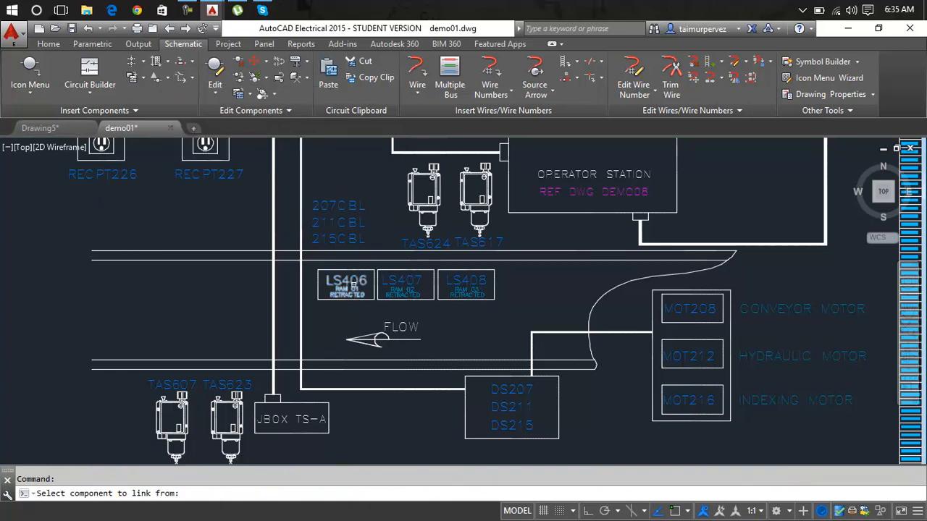
click(353, 285)
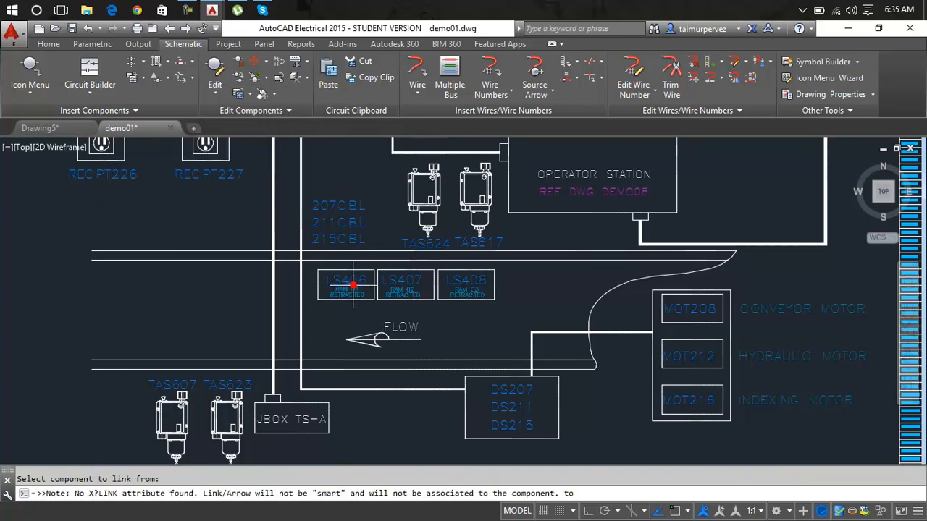
click(121, 290)
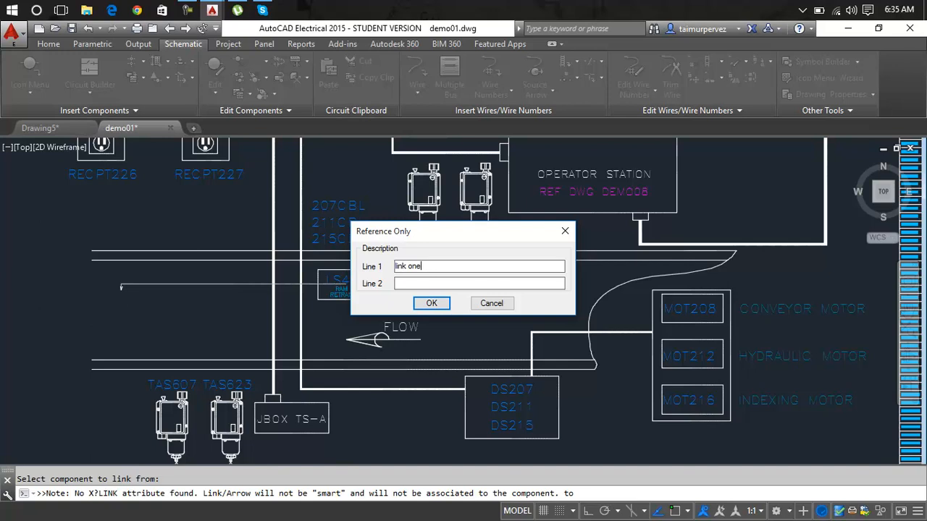
click(431, 303)
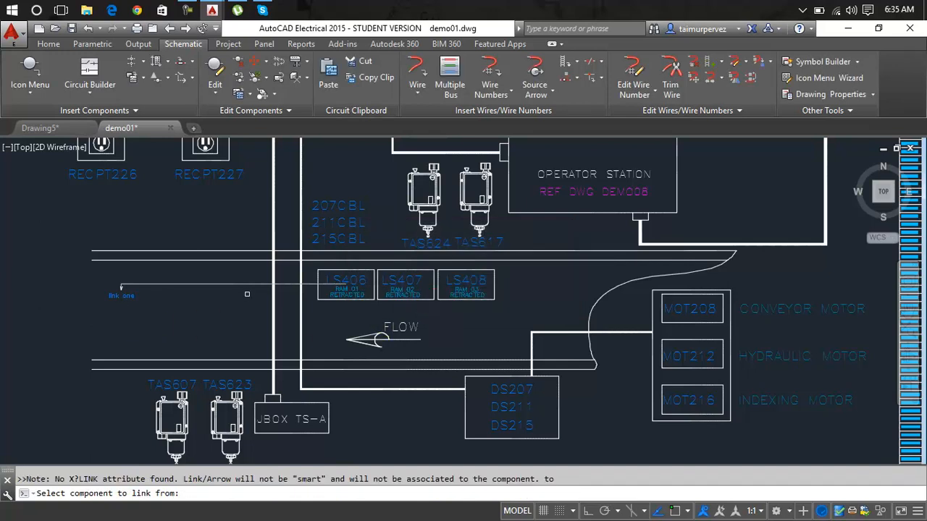
Insert a From reference arrow running from LS407 down to a point between JBOX TS-A and the DS207 box, described as "arrow 2".
click(193, 76)
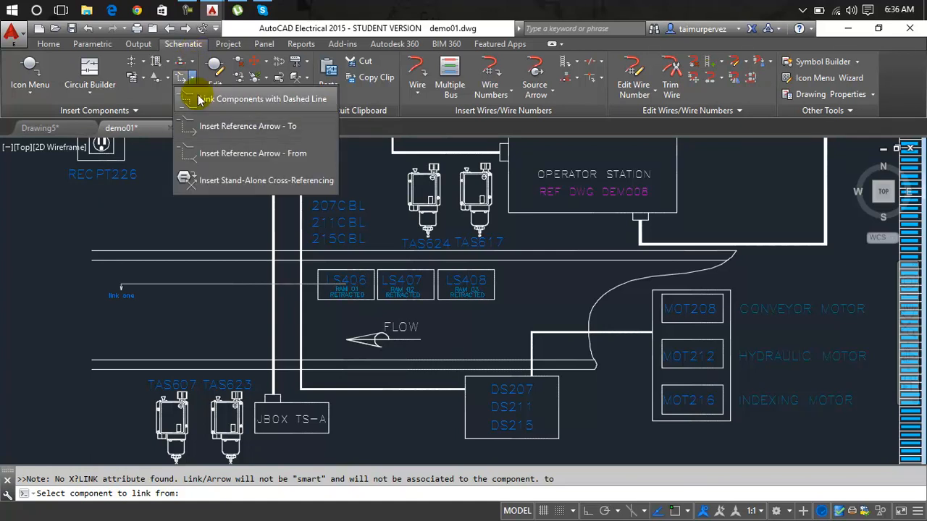
click(212, 153)
click(166, 285)
click(402, 287)
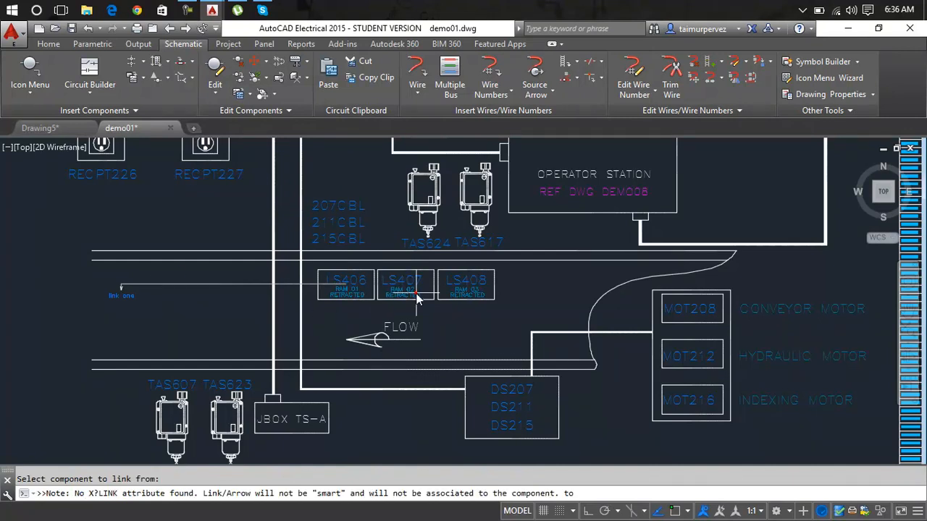
click(400, 438)
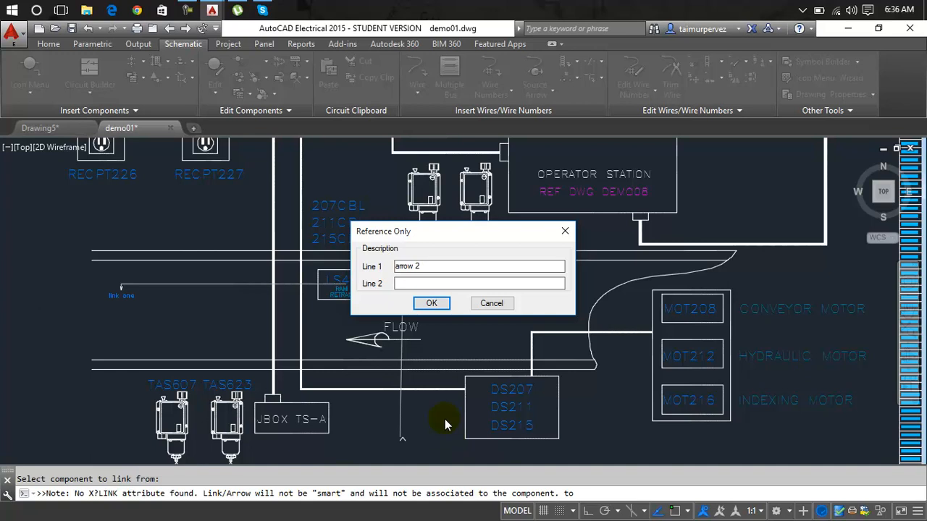
click(438, 304)
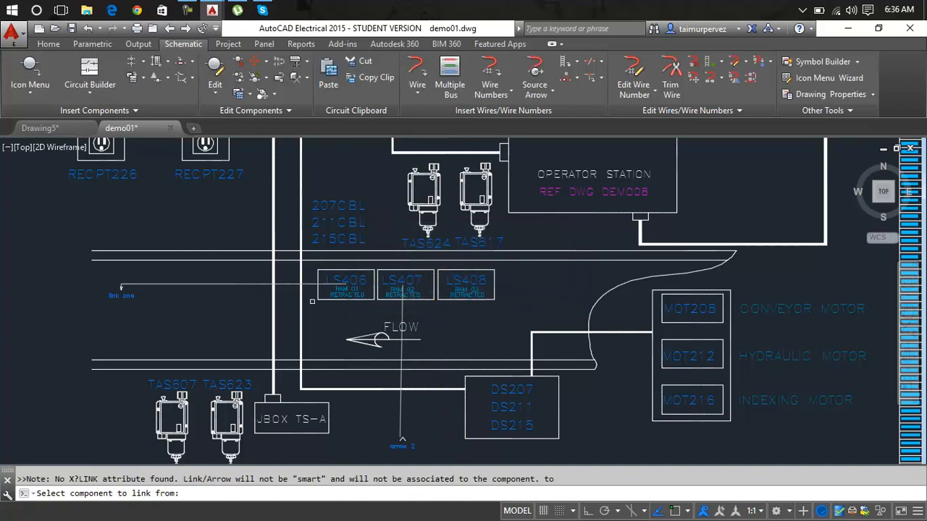
Insert a stand-alone Destination Hexagon cross-reference symbol at the upper-right corner of the main control panel box.
scroll(124, 295, up, 10)
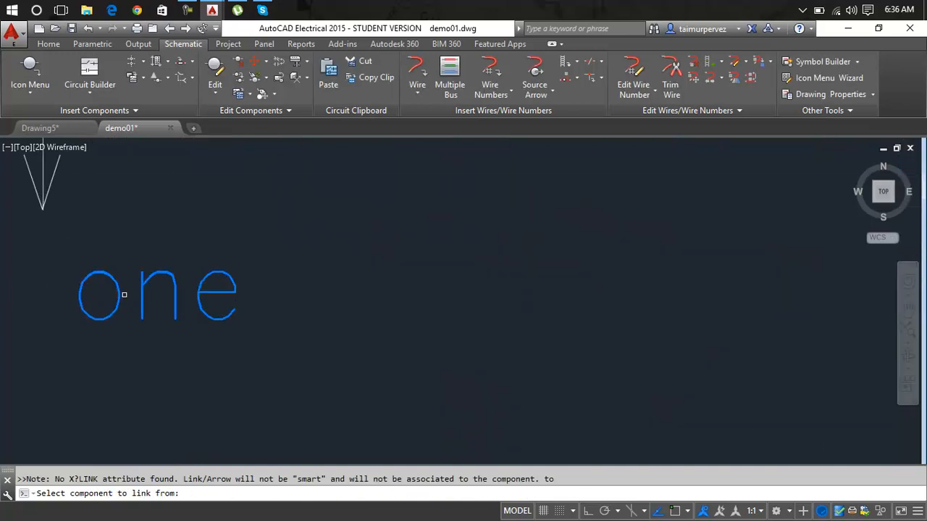
scroll(124, 295, down, 8)
scroll(473, 267, down, 5)
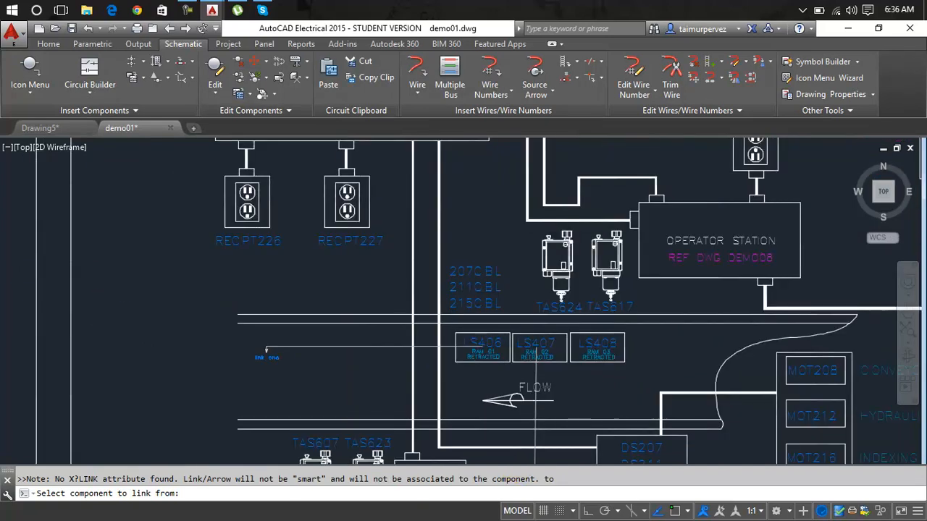
scroll(503, 366, up, 6)
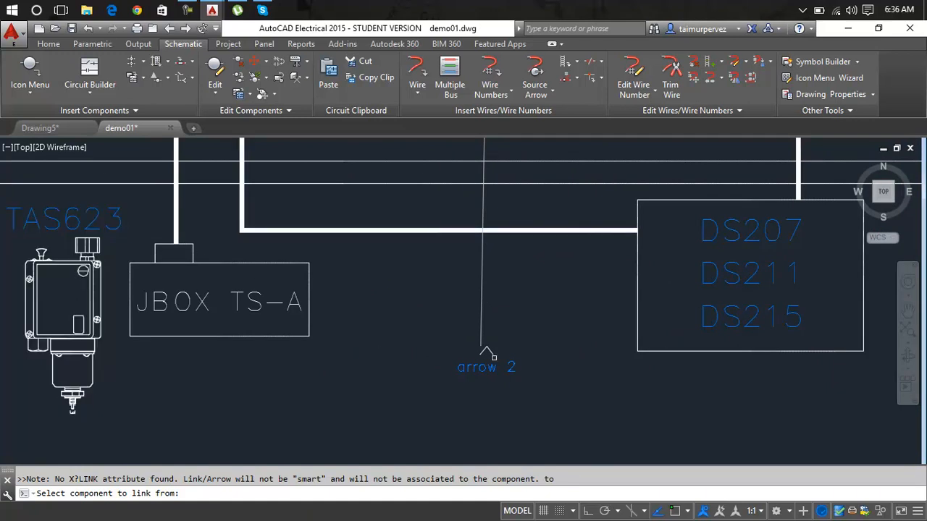
scroll(490, 355, down, 8)
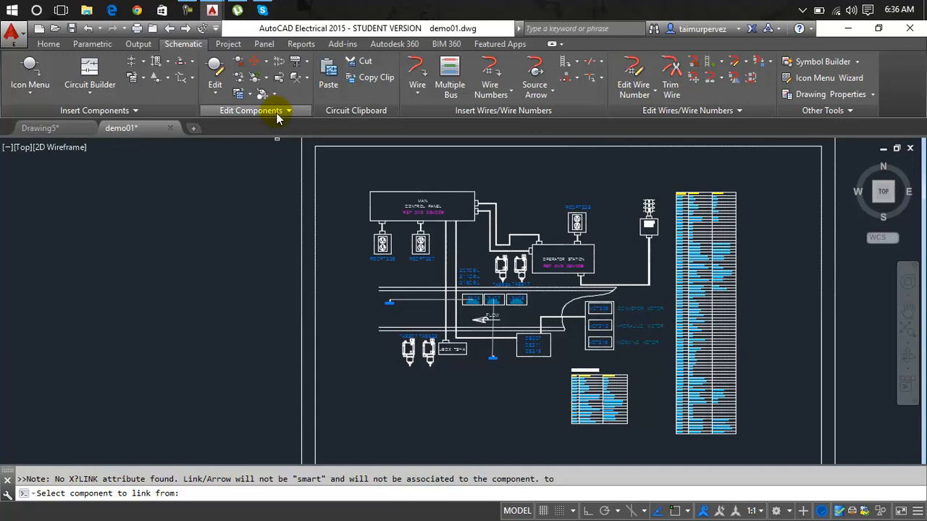
click(192, 77)
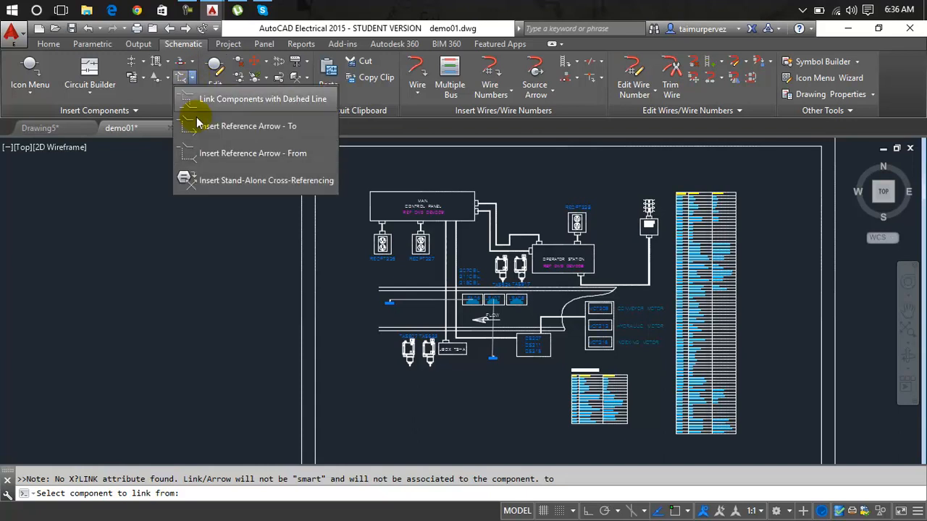
click(210, 181)
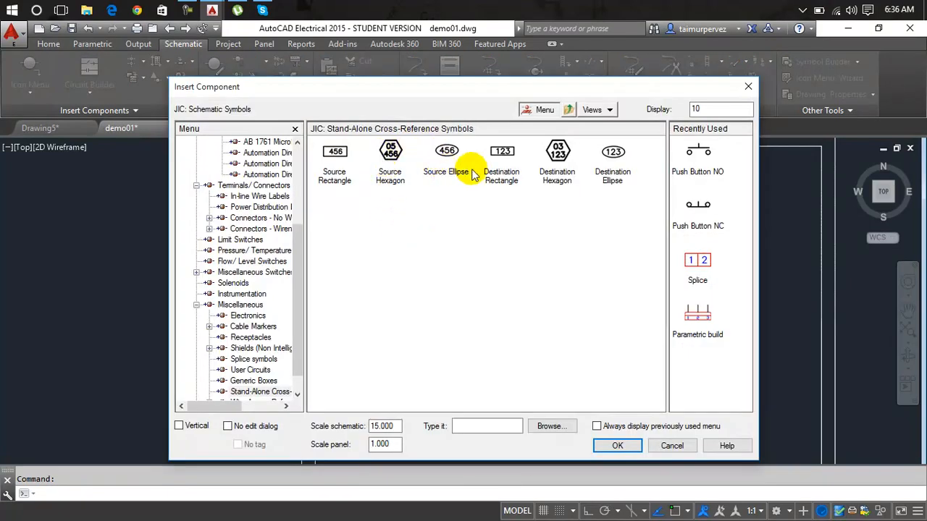
click(557, 154)
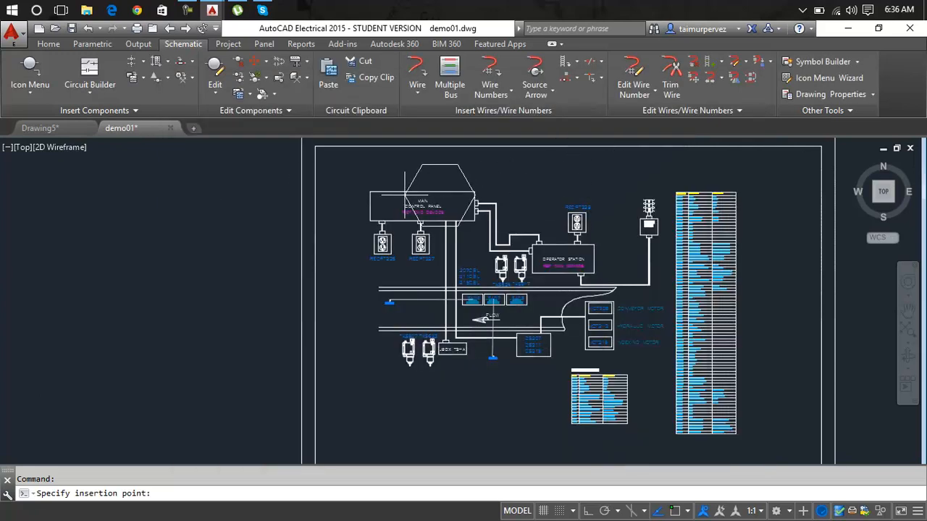
scroll(408, 194, up, 5)
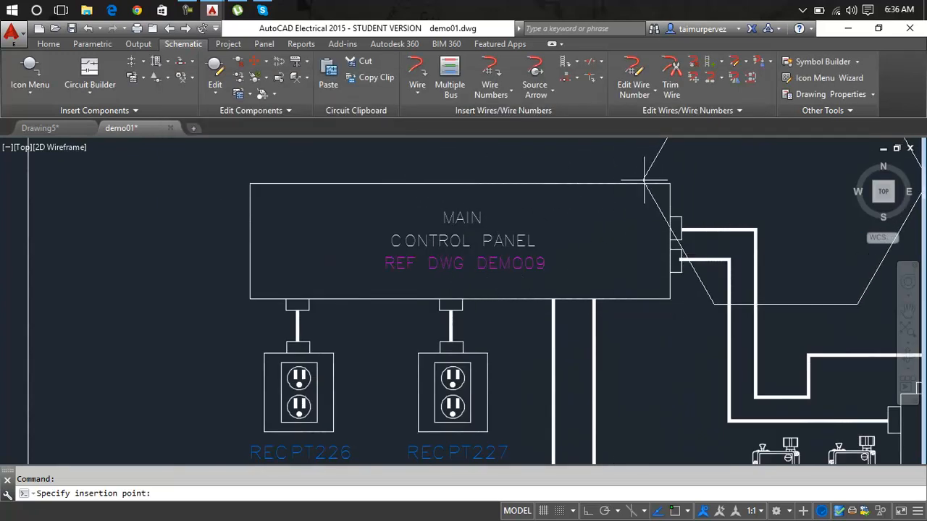
click(669, 186)
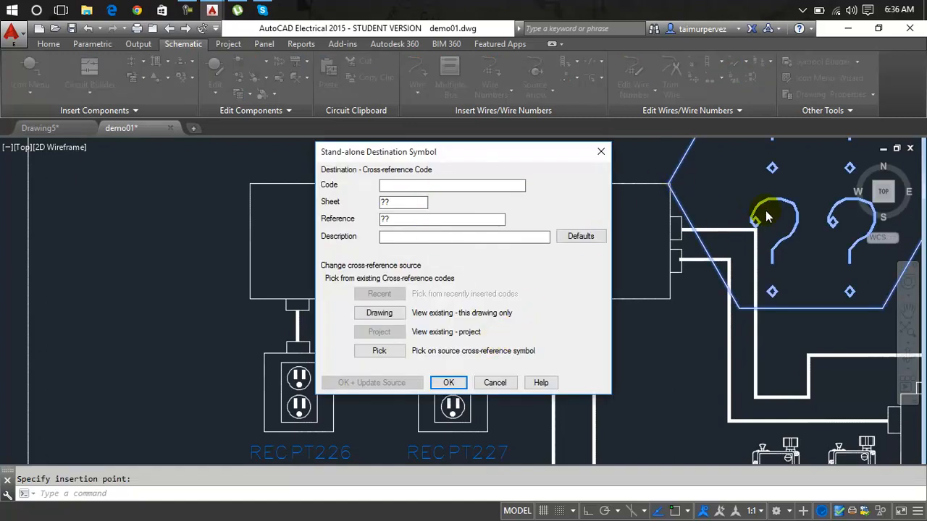
Give the destination symbol the description "WHAT IS THIS", leaving its code empty.
click(433, 185)
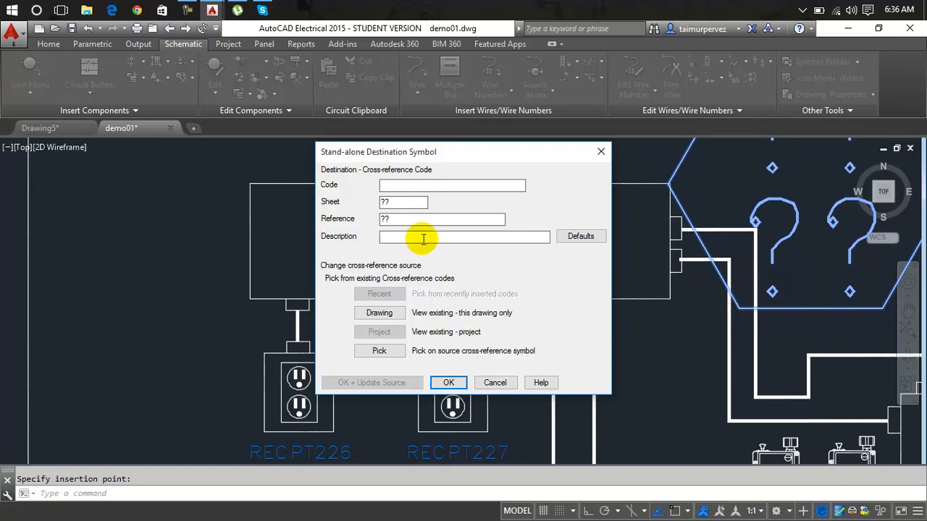
text(w)
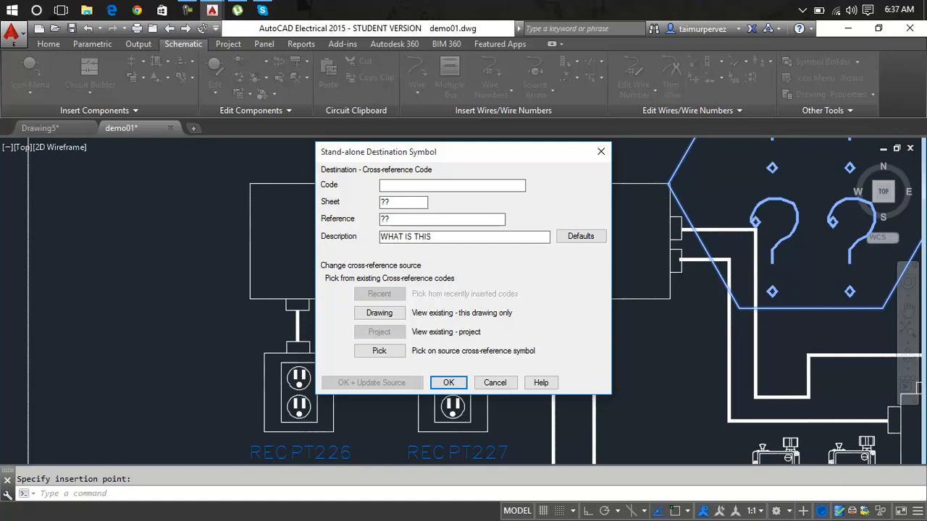
click(443, 385)
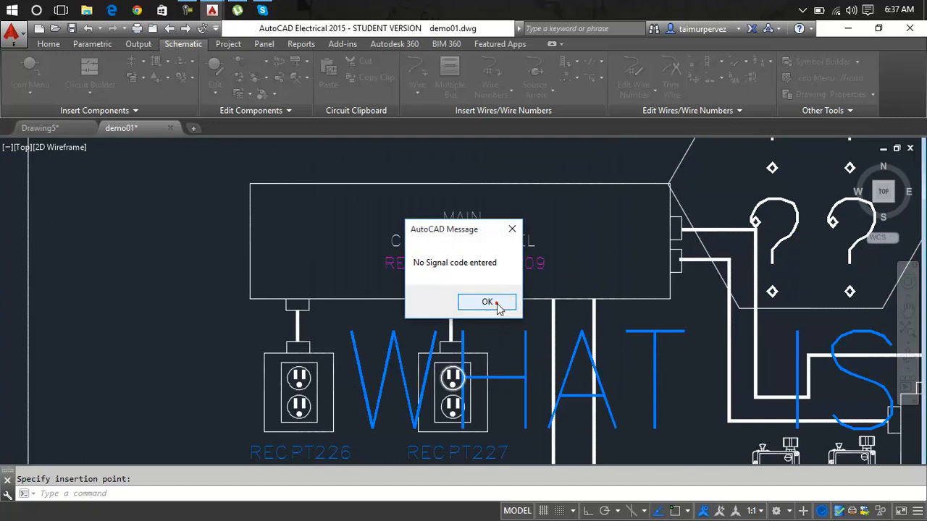
click(498, 307)
Delete the hexagonal cross-reference symbol together with its description from the drawing.
scroll(759, 205, down, 6)
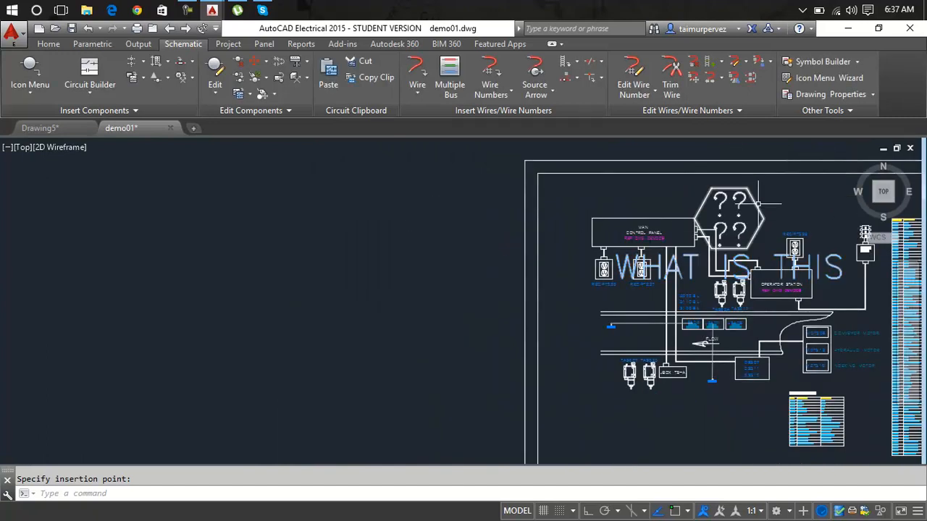
click(759, 204)
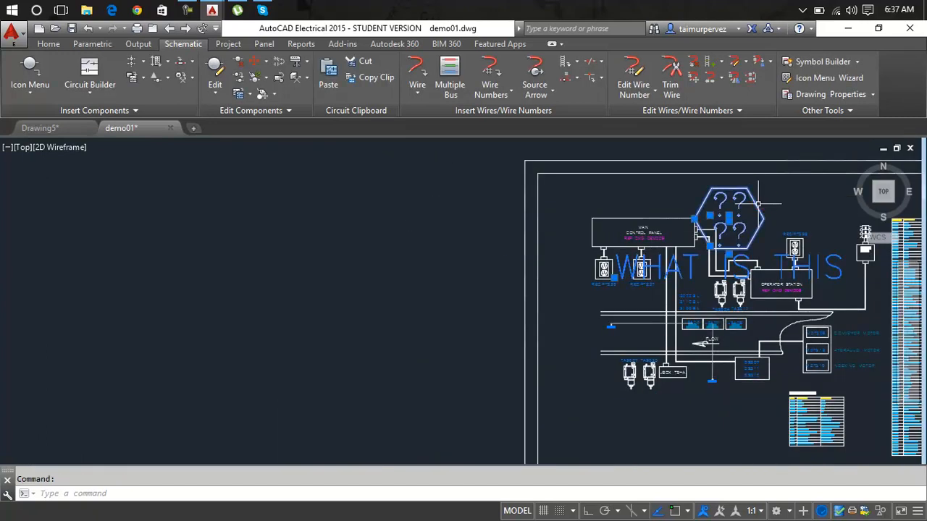
key(Delete)
Try to set the schematic scale for inserted components to 1.0.
middle_drag(625, 284, 334, 283)
scroll(348, 227, up, 4)
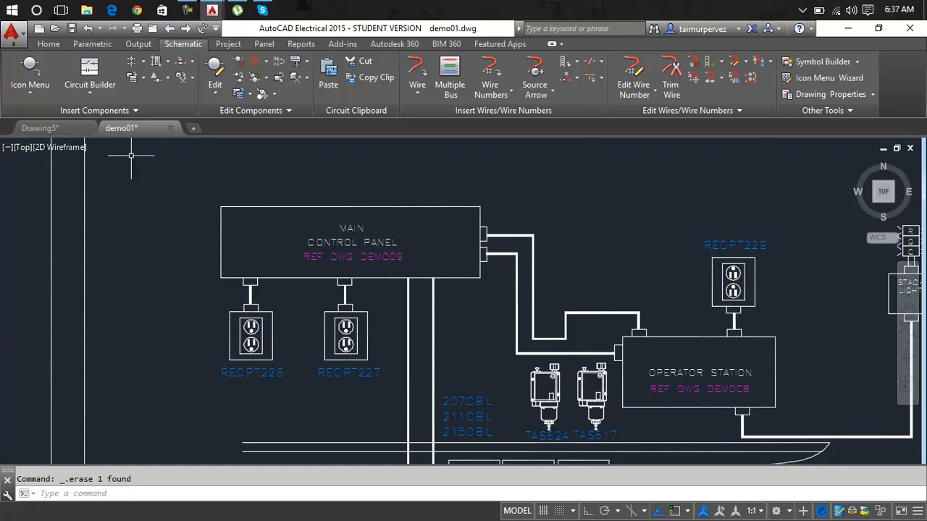
click(37, 94)
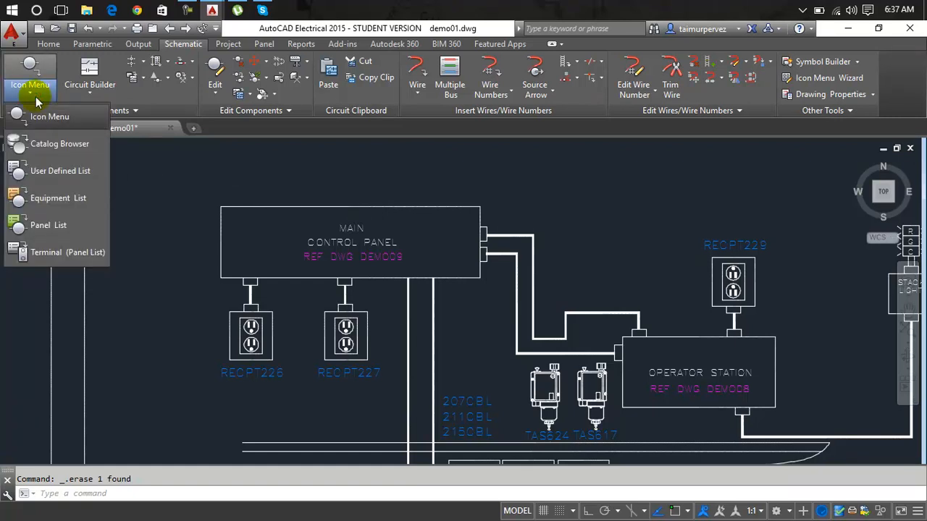
click(64, 125)
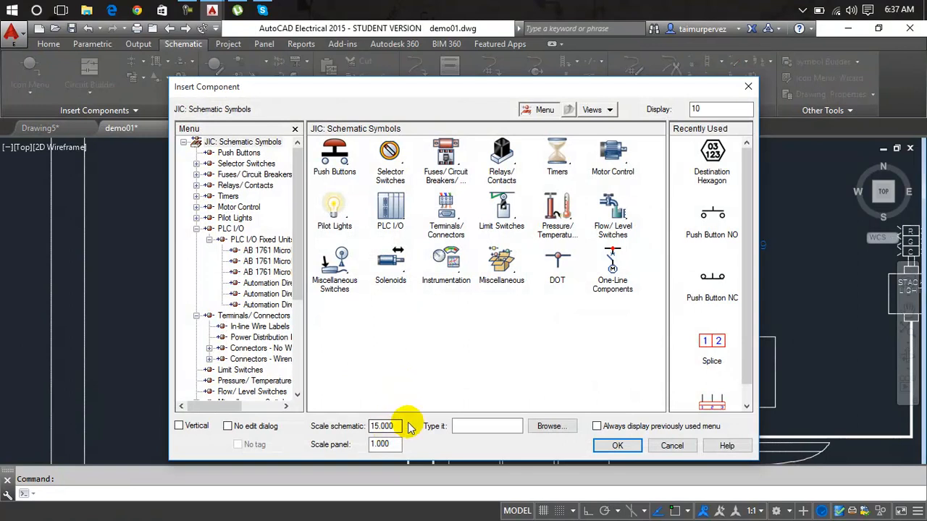
double_click(384, 426)
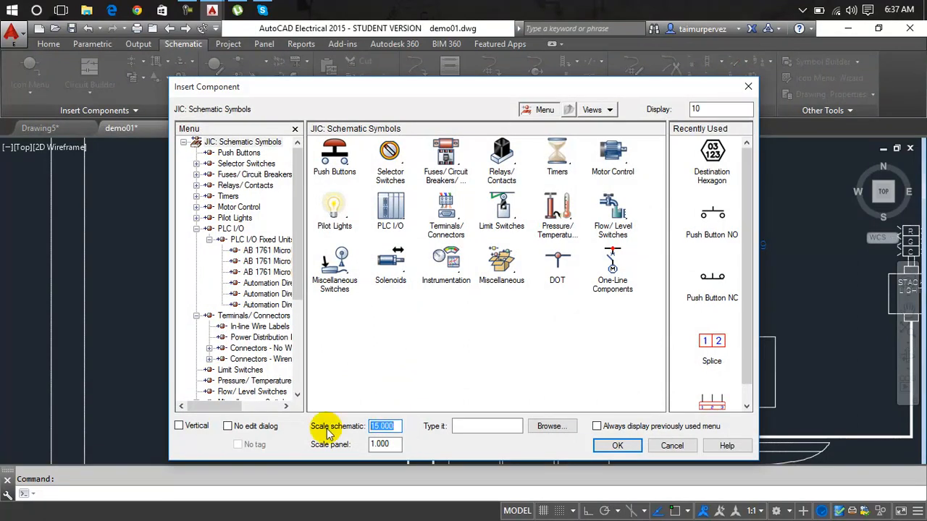
text(1)
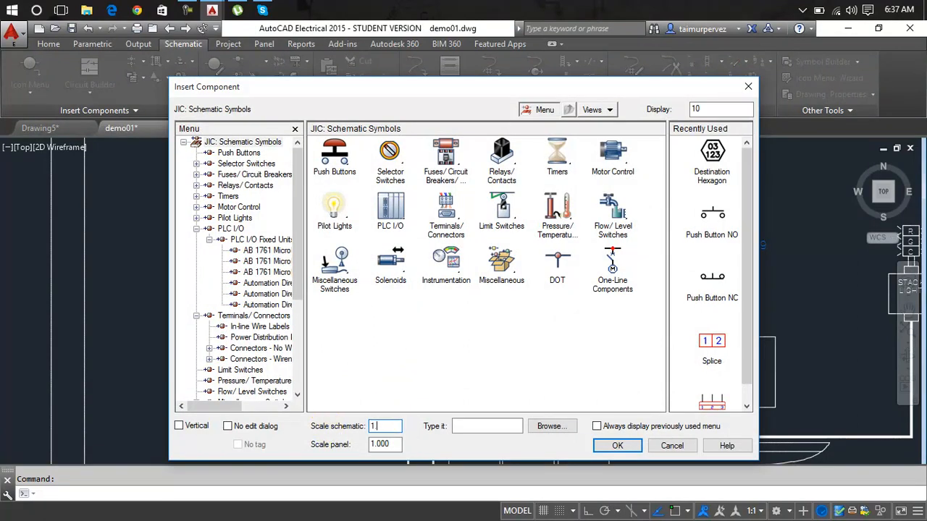
text(.0)
key(Return)
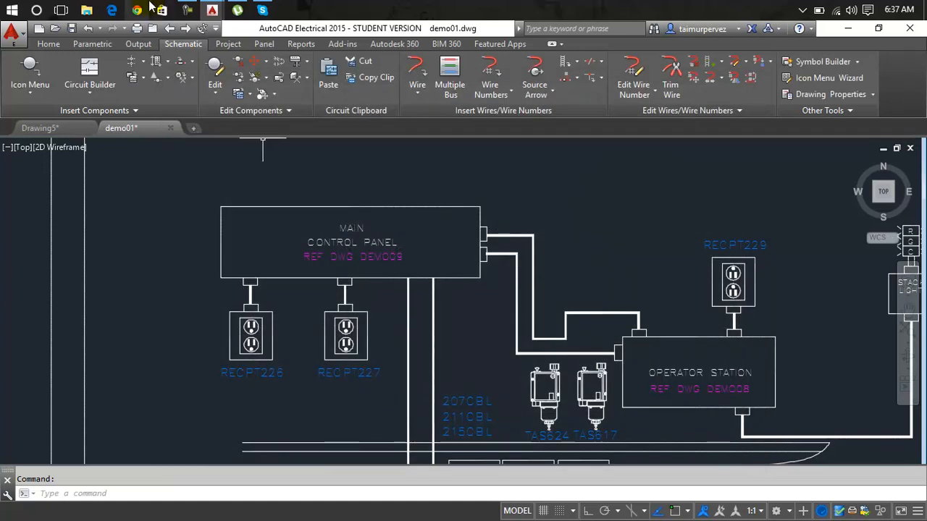
click(42, 63)
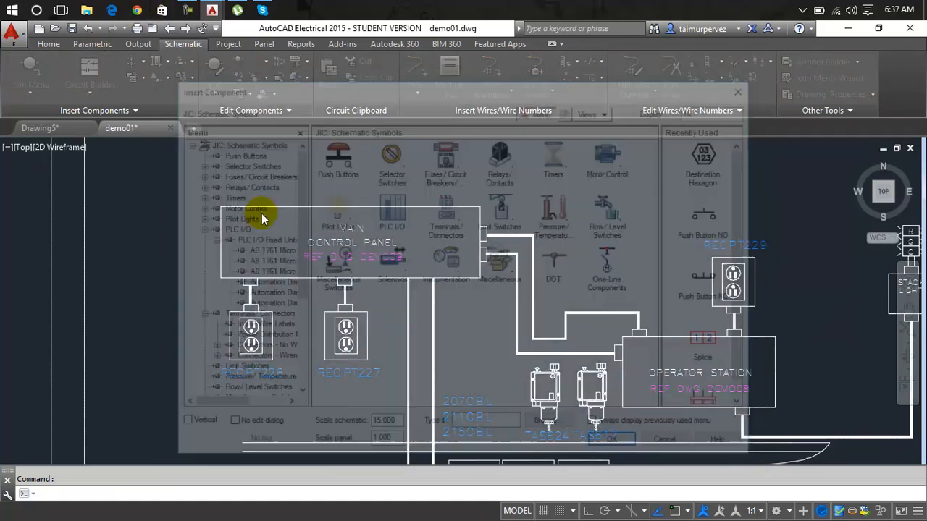
click(335, 163)
click(336, 173)
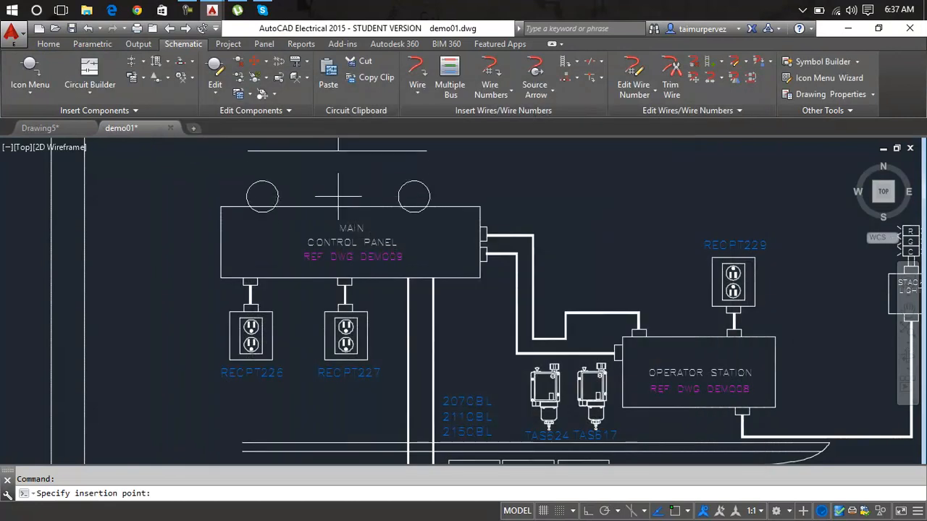
Restart component insertion from the JIC schematic symbols and set the schematic scale to 1.
click(55, 94)
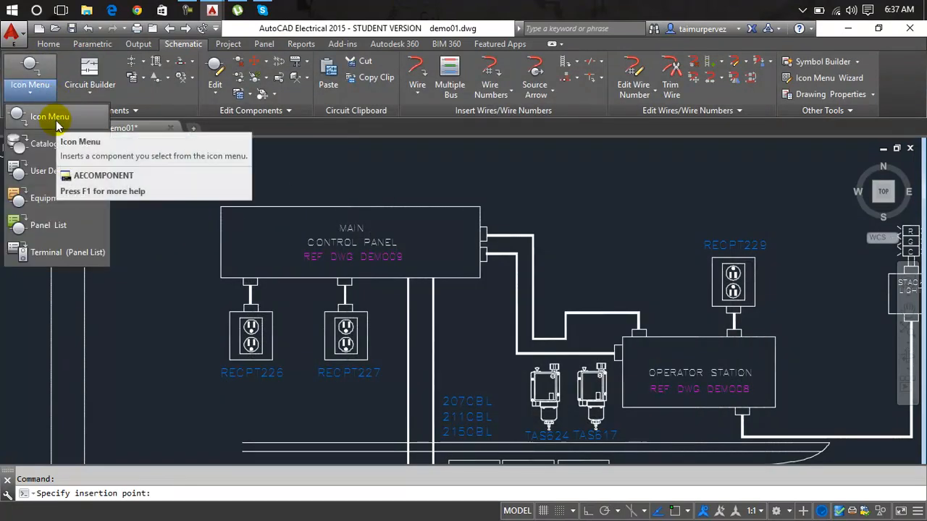
click(32, 95)
click(32, 94)
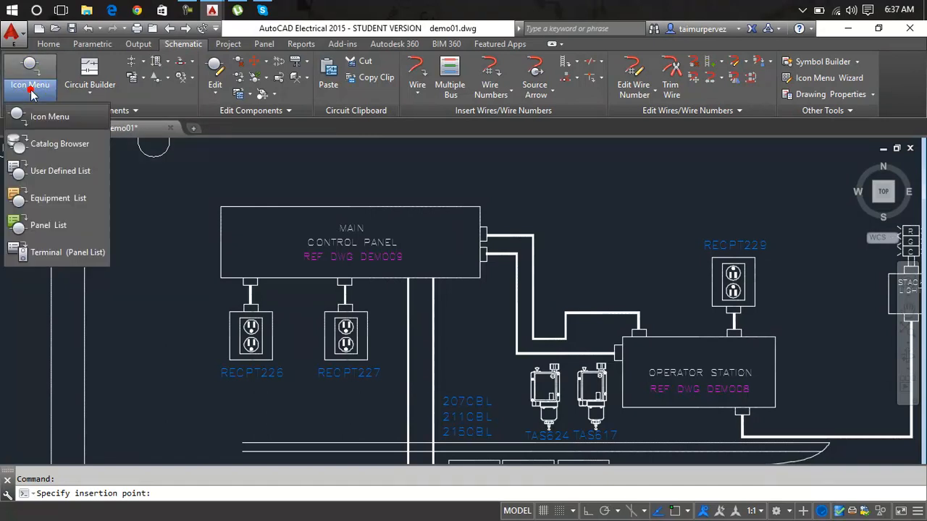
click(40, 114)
key(Return)
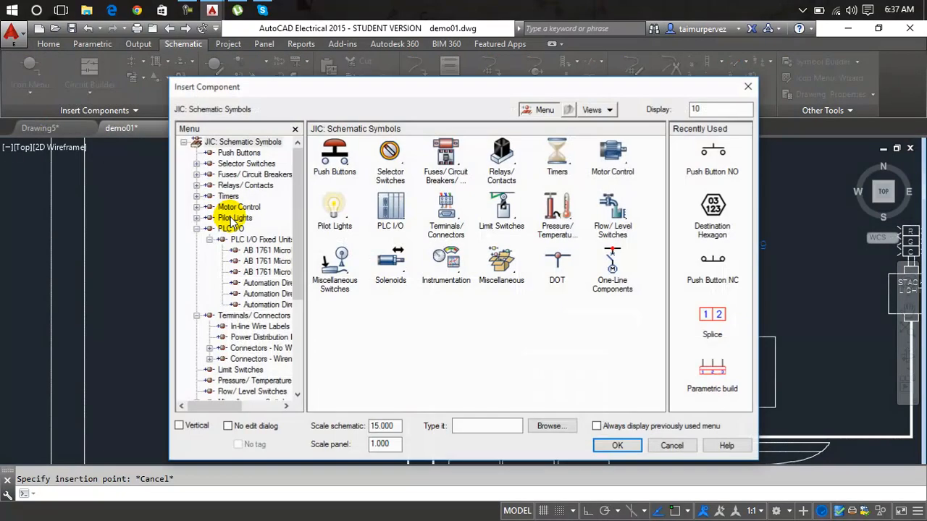
double_click(384, 425)
text(1)
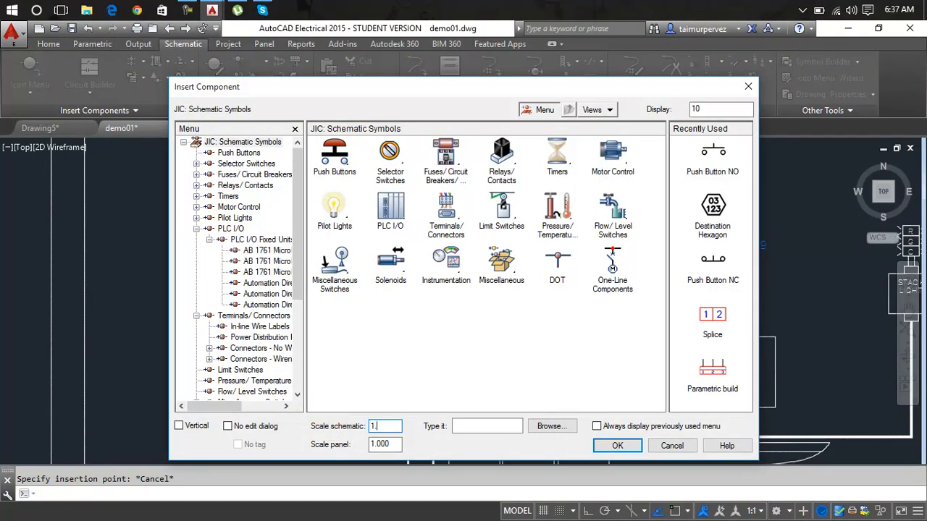
Insert a normally open push button on the upper edge of the RECPT229 receptacle's inner frame, accepting the default component data.
click(340, 174)
click(340, 181)
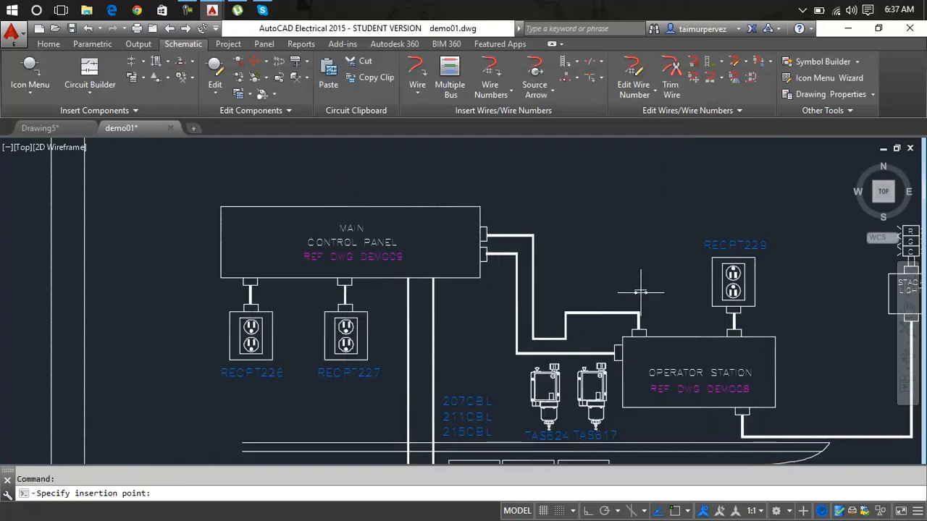
scroll(706, 280, up, 5)
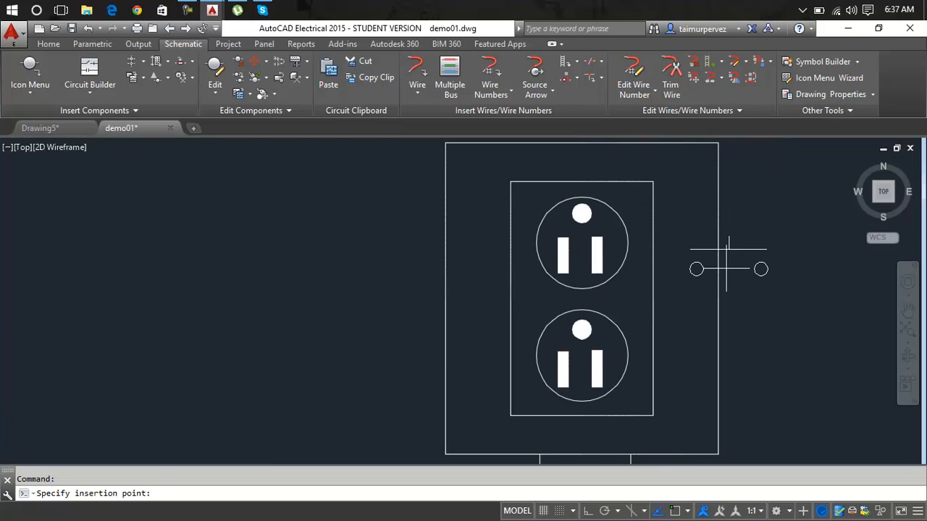
click(584, 181)
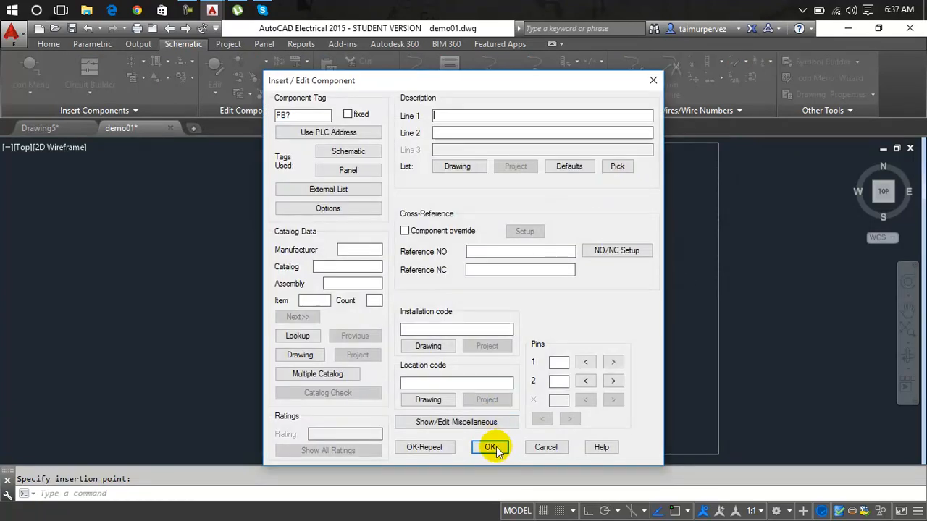
click(491, 448)
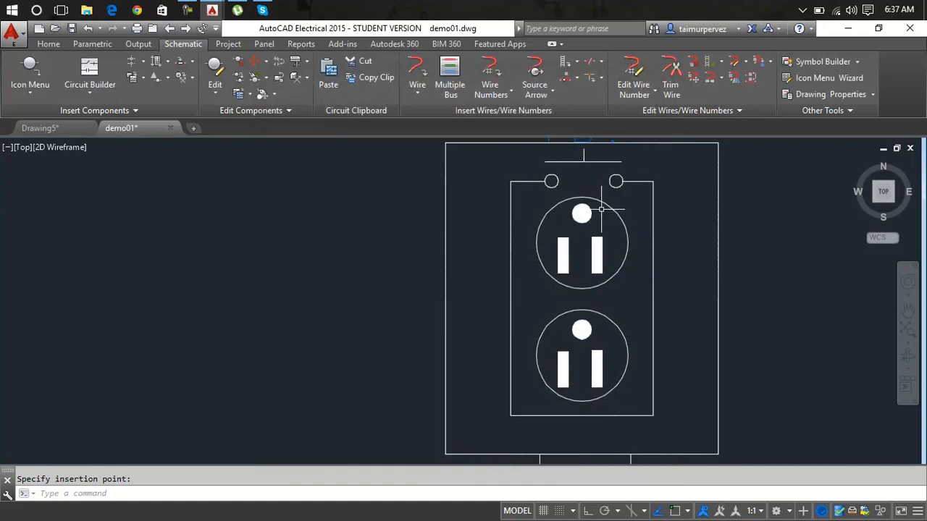
Delete the push button from the RECPT229 receptacle.
scroll(601, 210, down, 2)
middle_drag(601, 210, 541, 268)
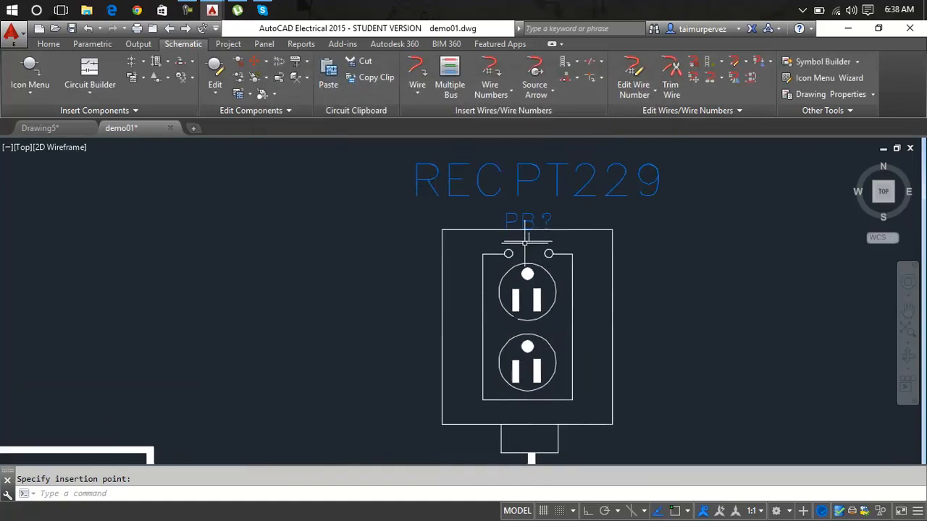
key(Escape)
click(524, 242)
key(Delete)
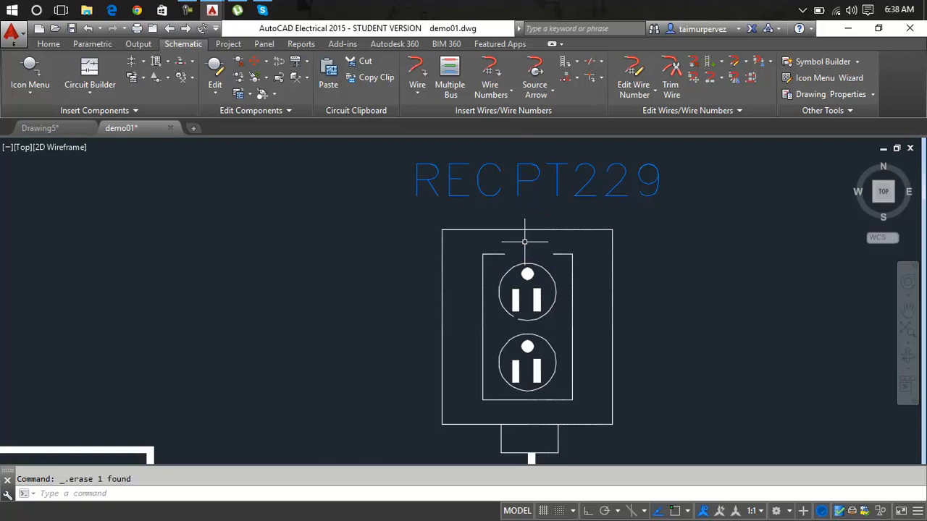
Undo the push button's deletion and its insertion on the RECPT229 receptacle.
scroll(524, 242, down, 3)
key(ctrl+z)
key(ctrl+z)
scroll(592, 250, down, 3)
key(ctrl+z)
key(ctrl+z)
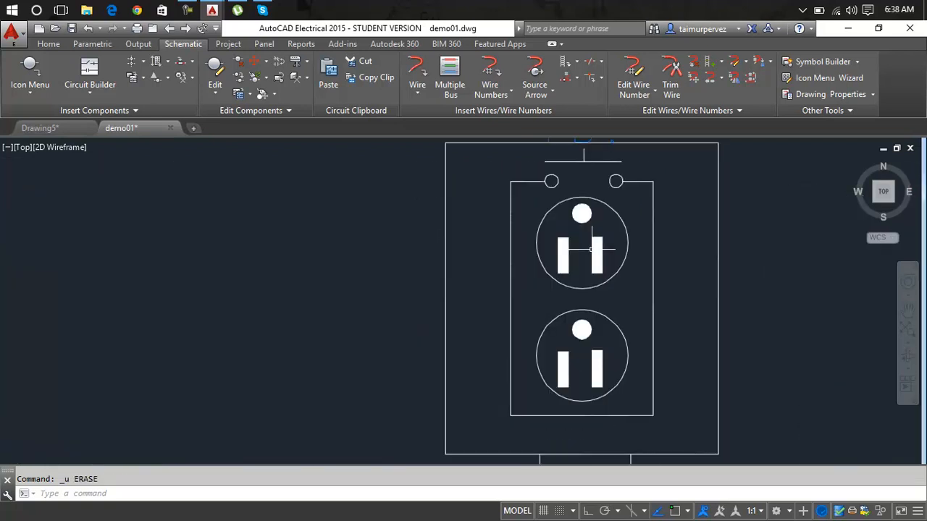
Erase everything in demo01, including the drawing border, with one crossing selection around the whole sheet.
scroll(591, 250, down, 6)
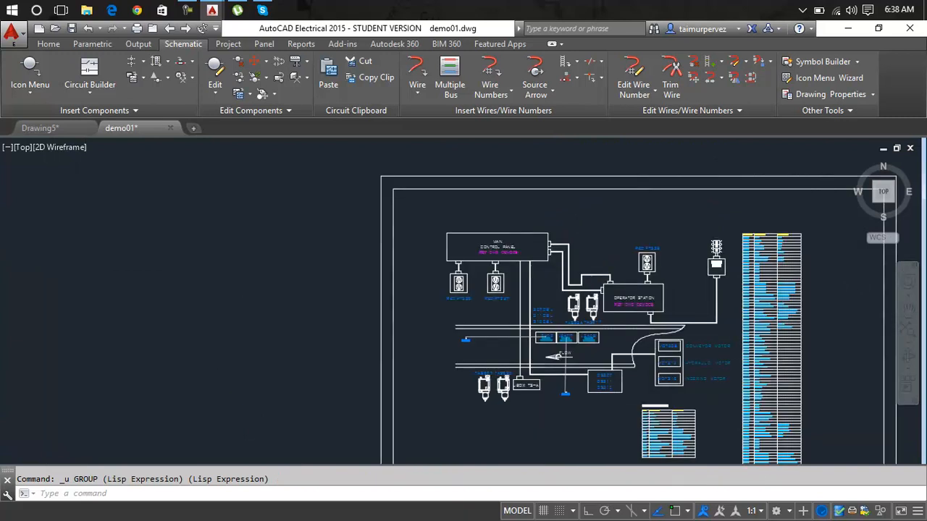
click(539, 201)
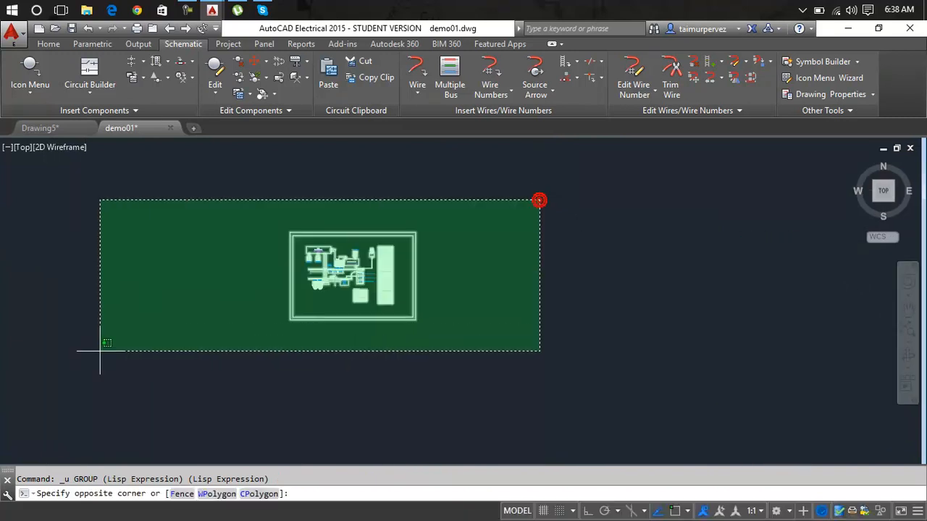
click(126, 374)
key(Delete)
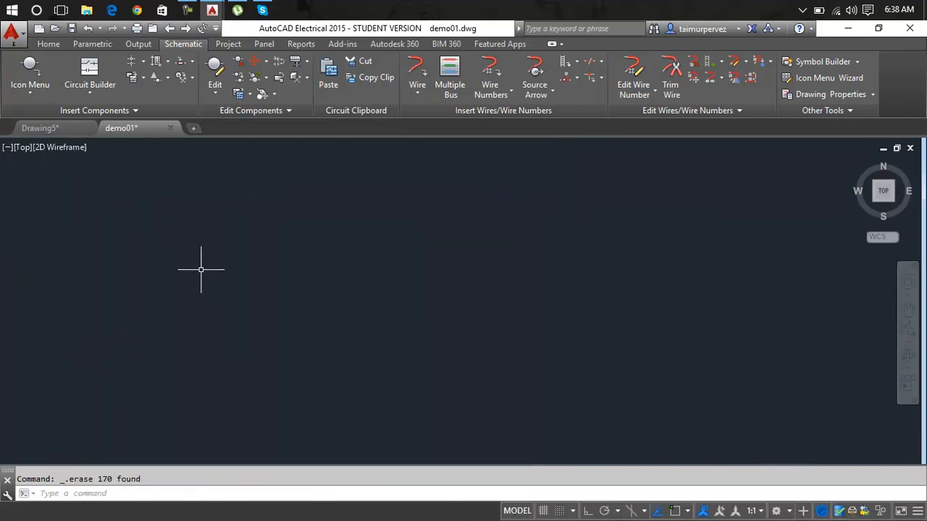